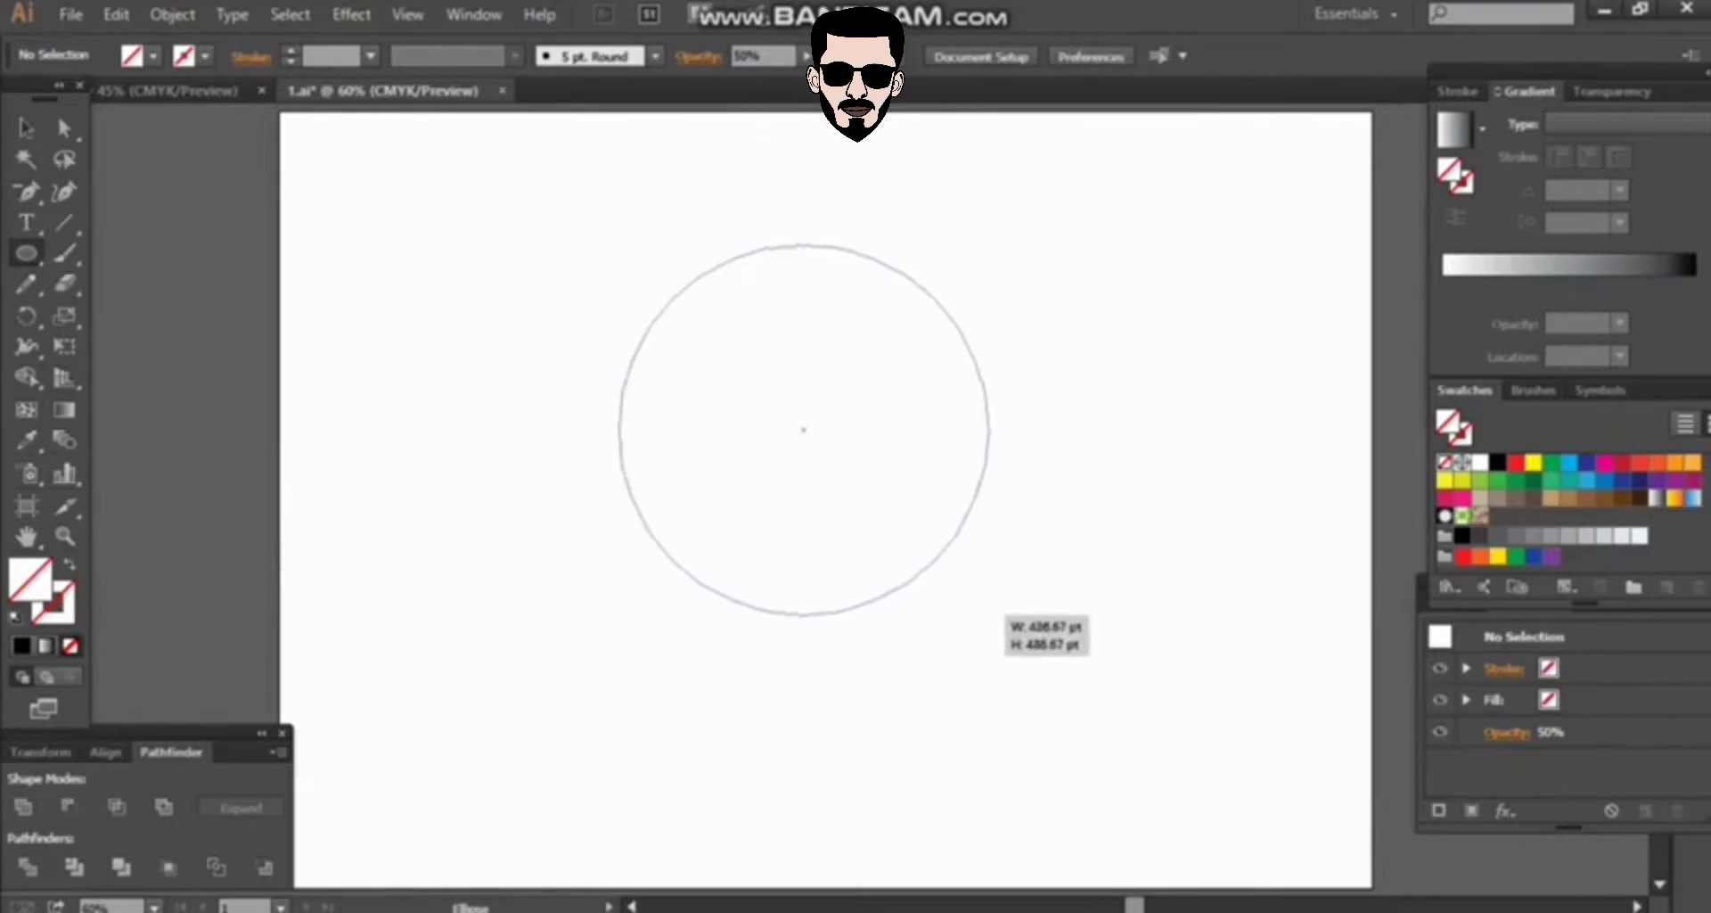
- Draw a circle with a 2 pt black outline and copy it down and to the left
key(v)
drag(698, 259, 714, 306)
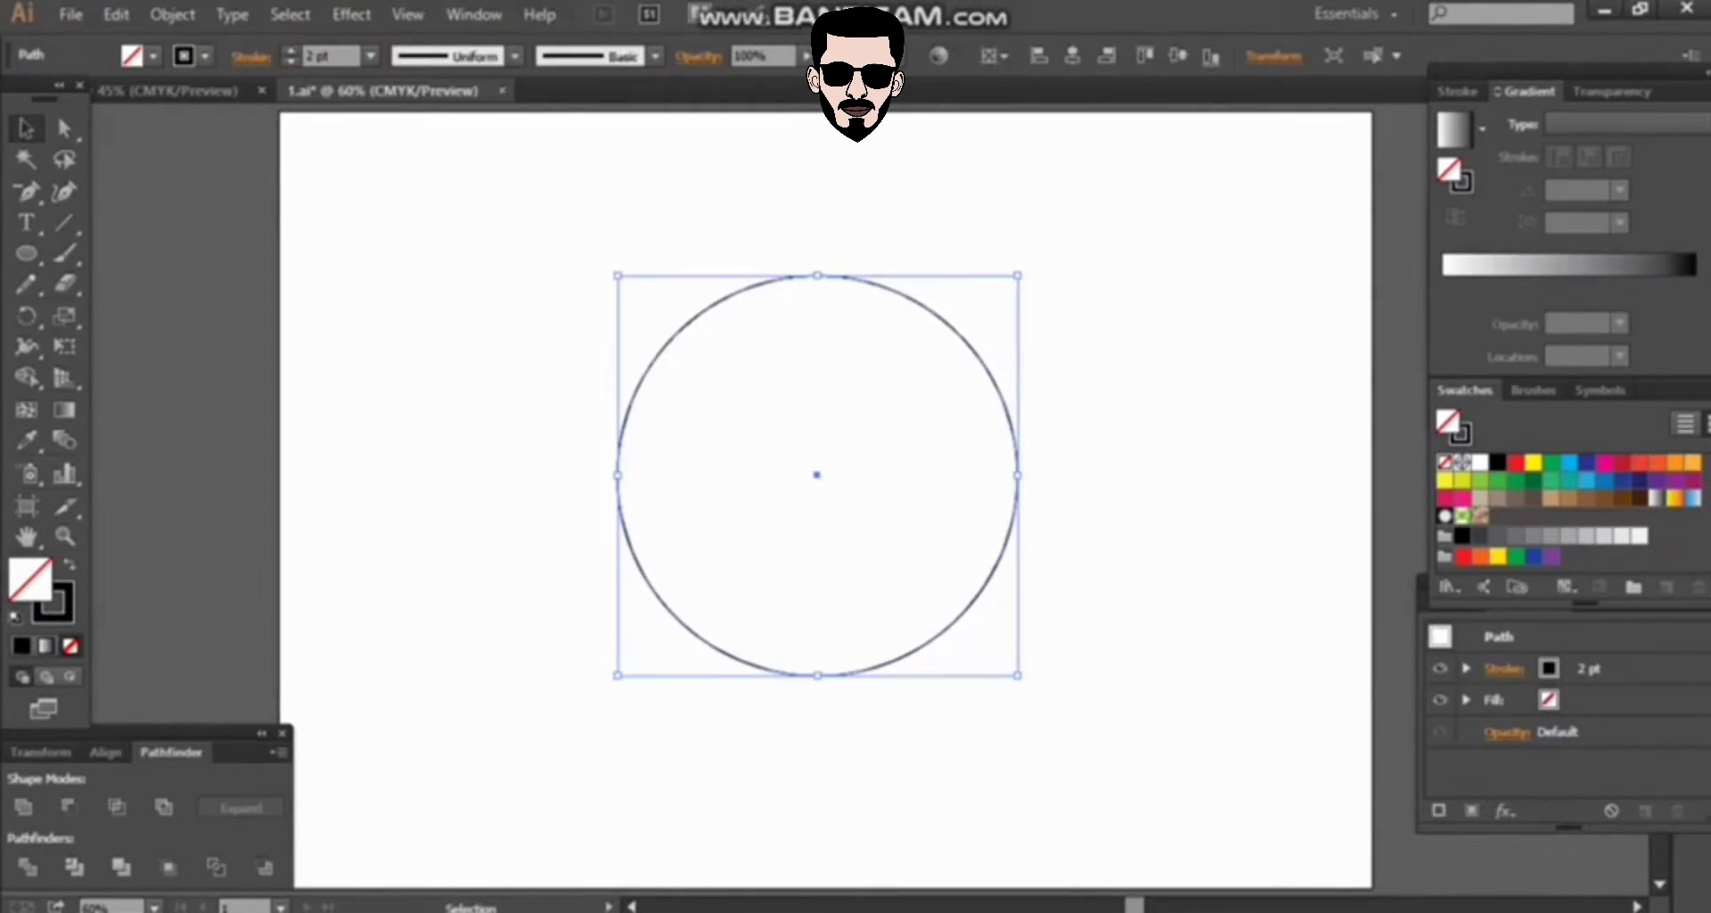
key(ctrl+shift+a)
drag(1018, 477, 992, 529)
key(ctrl+shift+a)
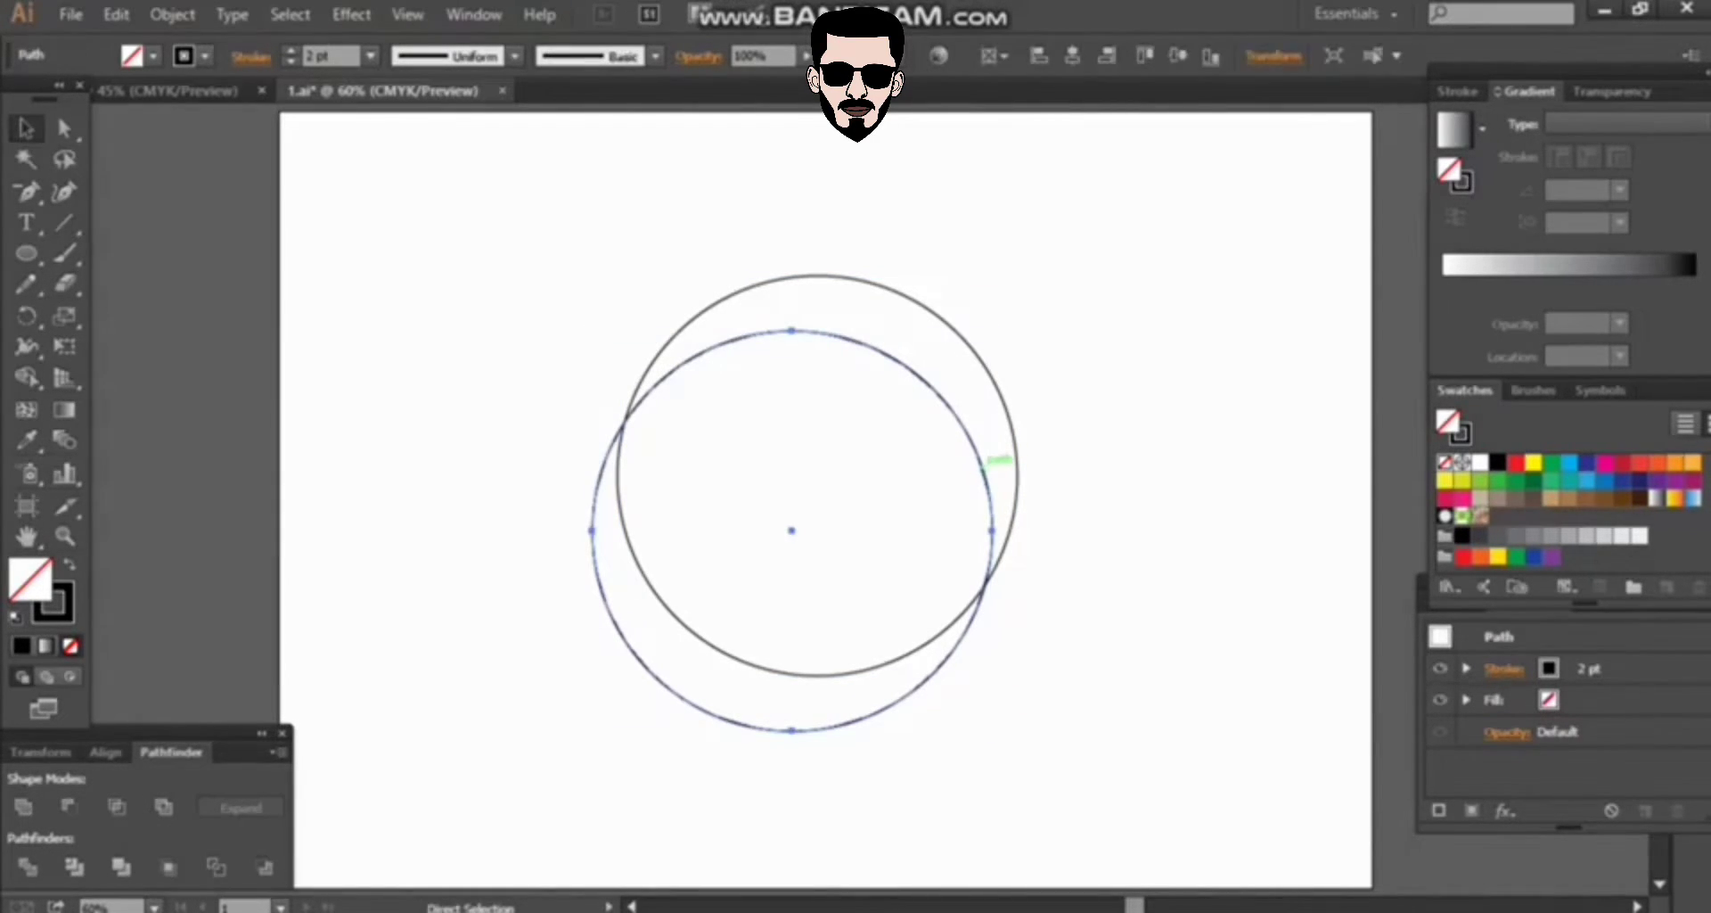
- Overlay an offset copy on the lower circle, group the doubled outline, and nudge it down
drag(989, 524, 992, 528)
key(ctrl+shift+a)
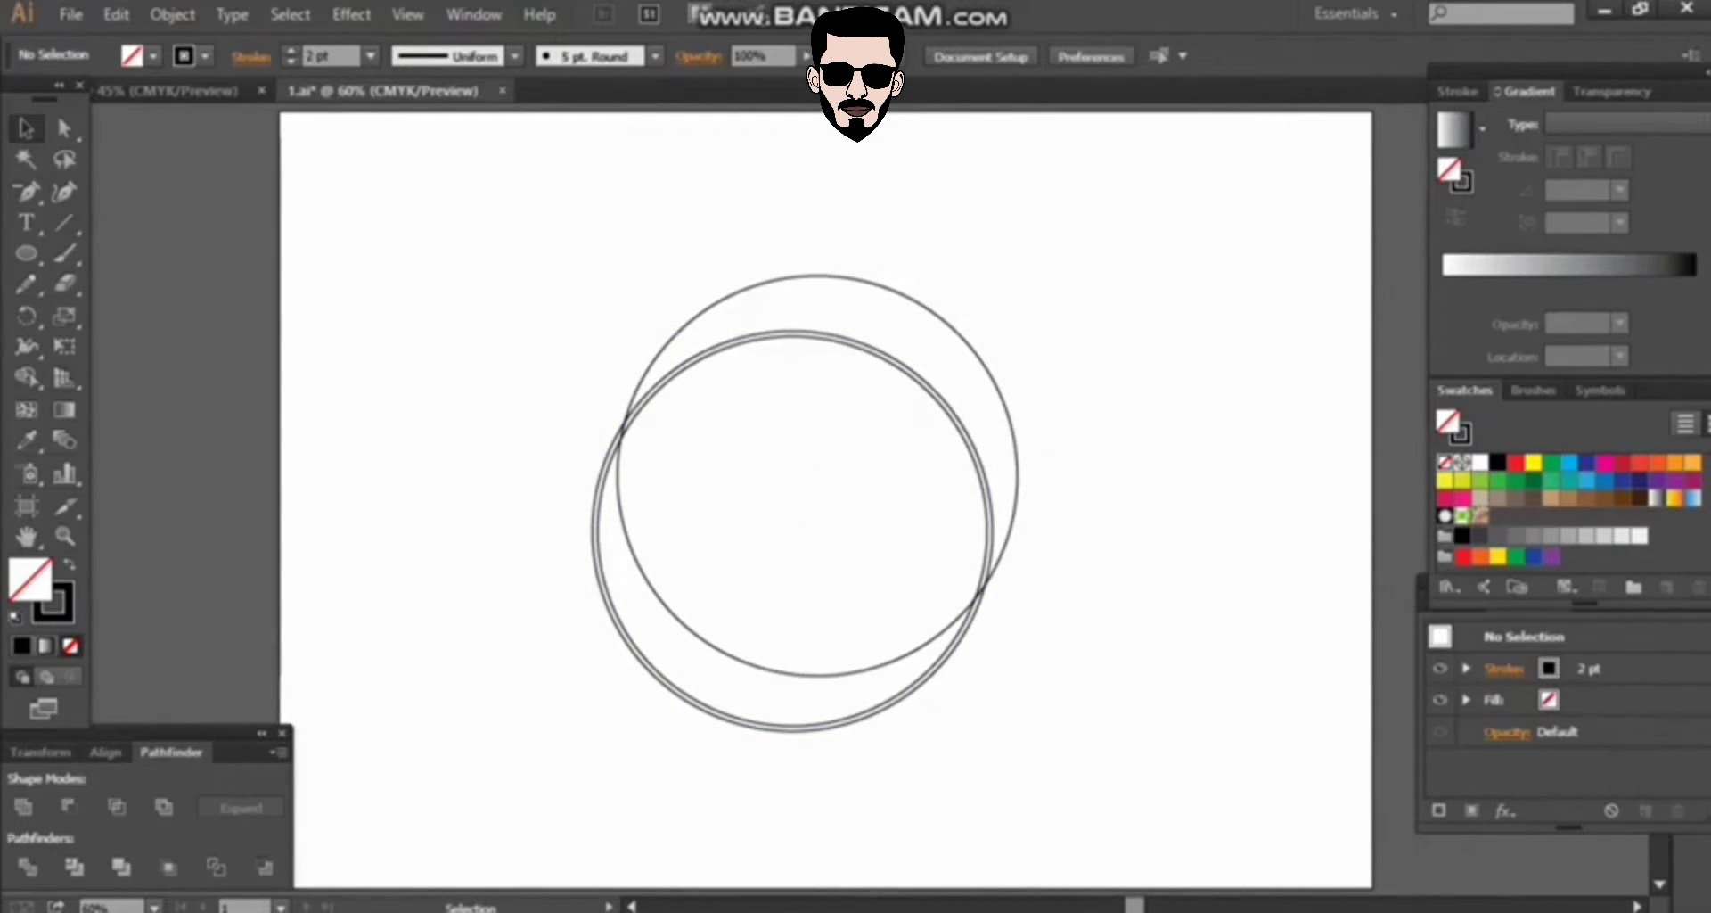
click(932, 399)
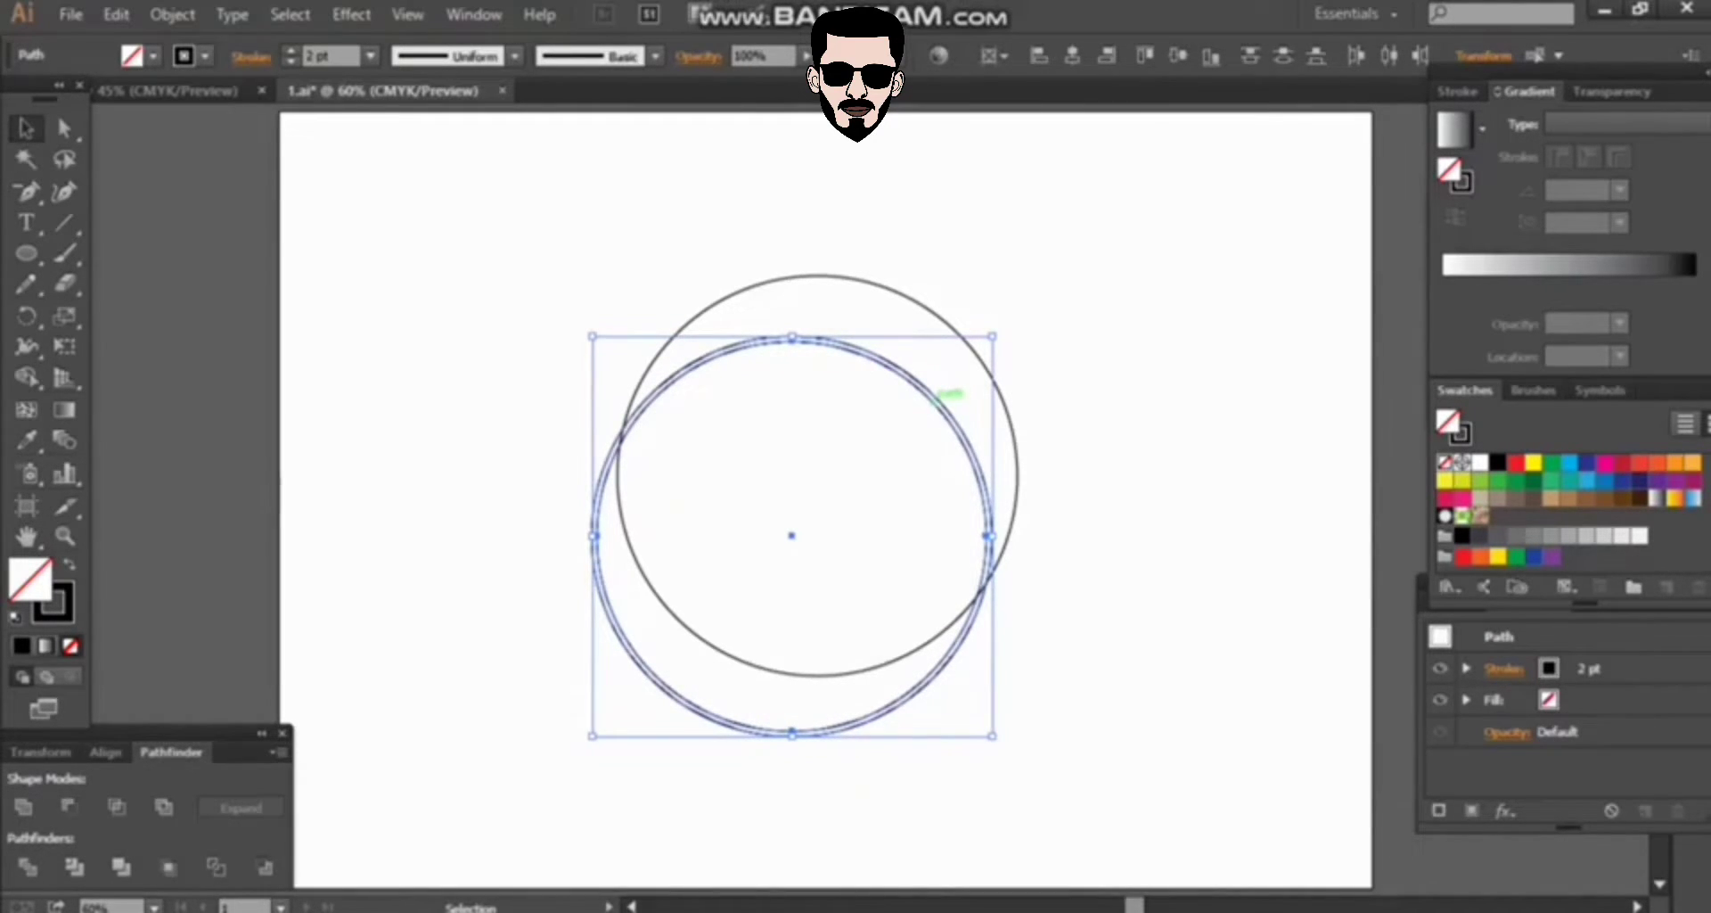
key(ctrl+g)
drag(941, 399, 952, 410)
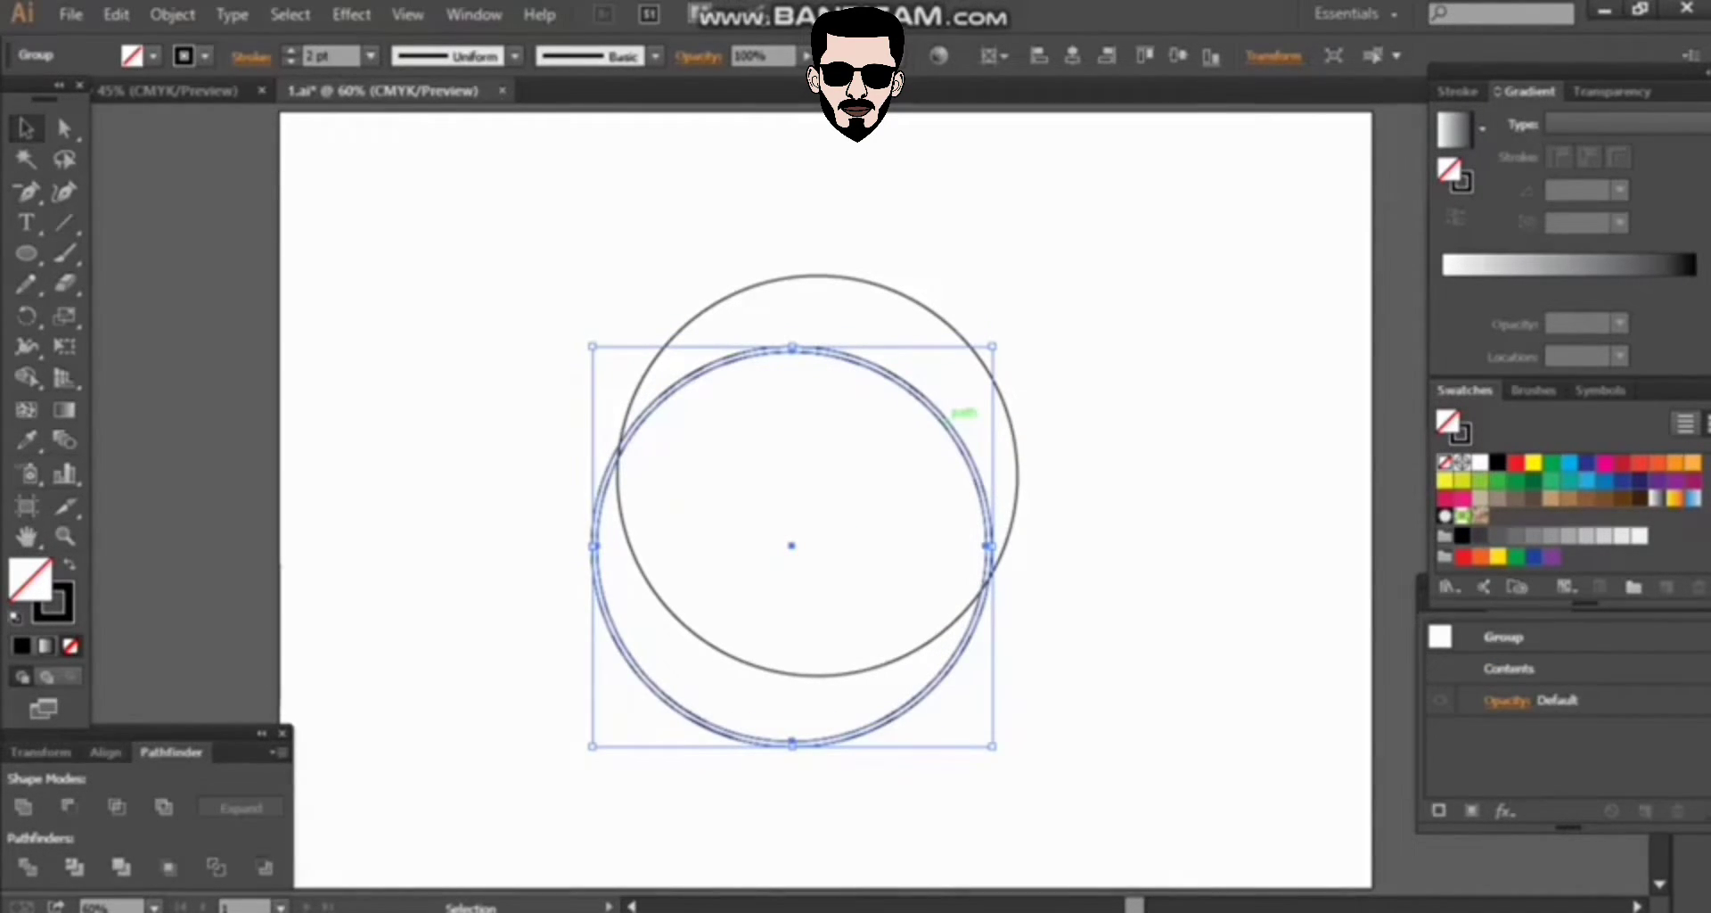
key(ctrl+shift+a)
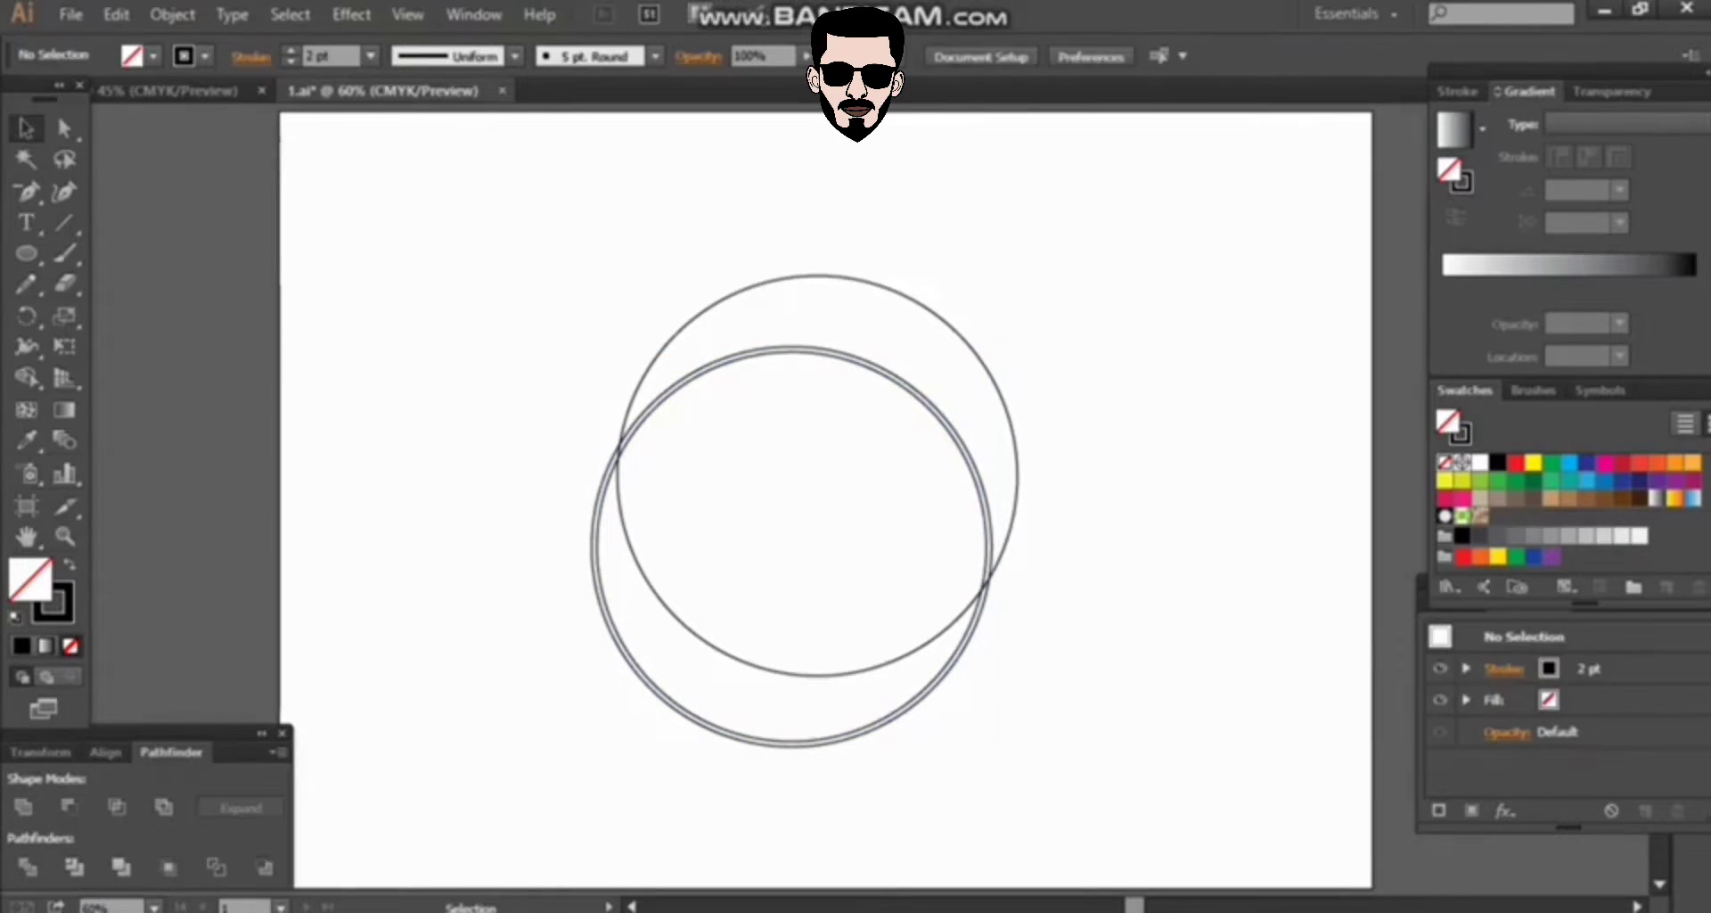
- Copy the doubled circle group to the upper right and upper left
mouse_move(979, 448)
mouse_down()
mouse_move(1229, 260)
mouse_move(1207, 254)
mouse_up()
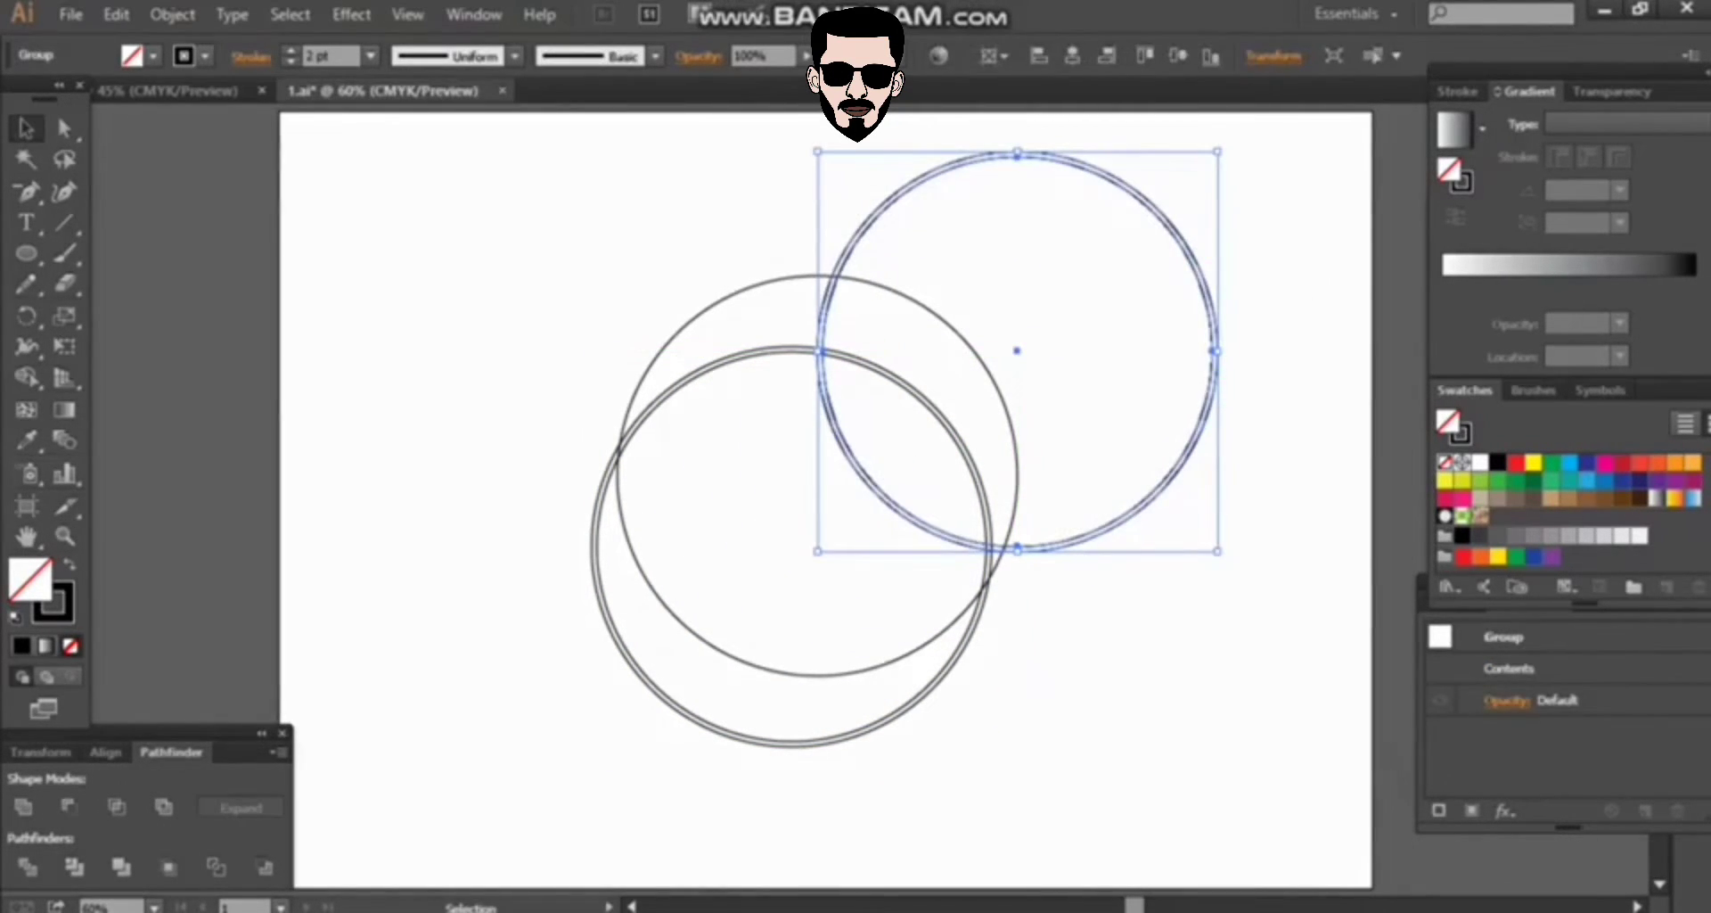
key(ctrl+shift+a)
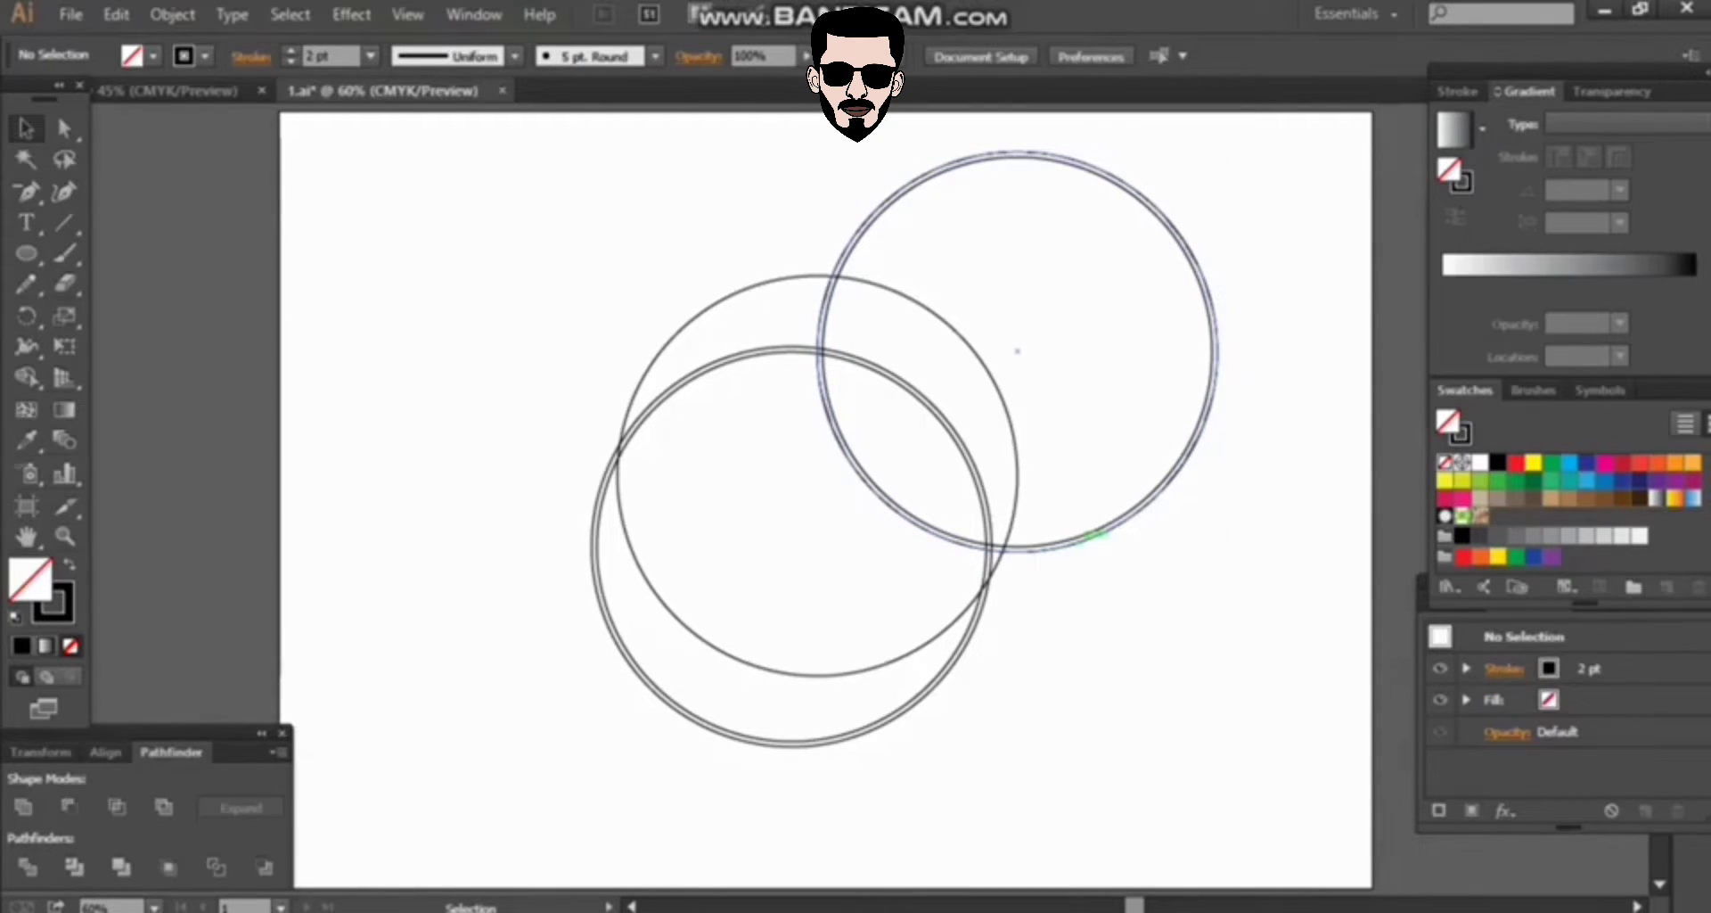
key(alt)
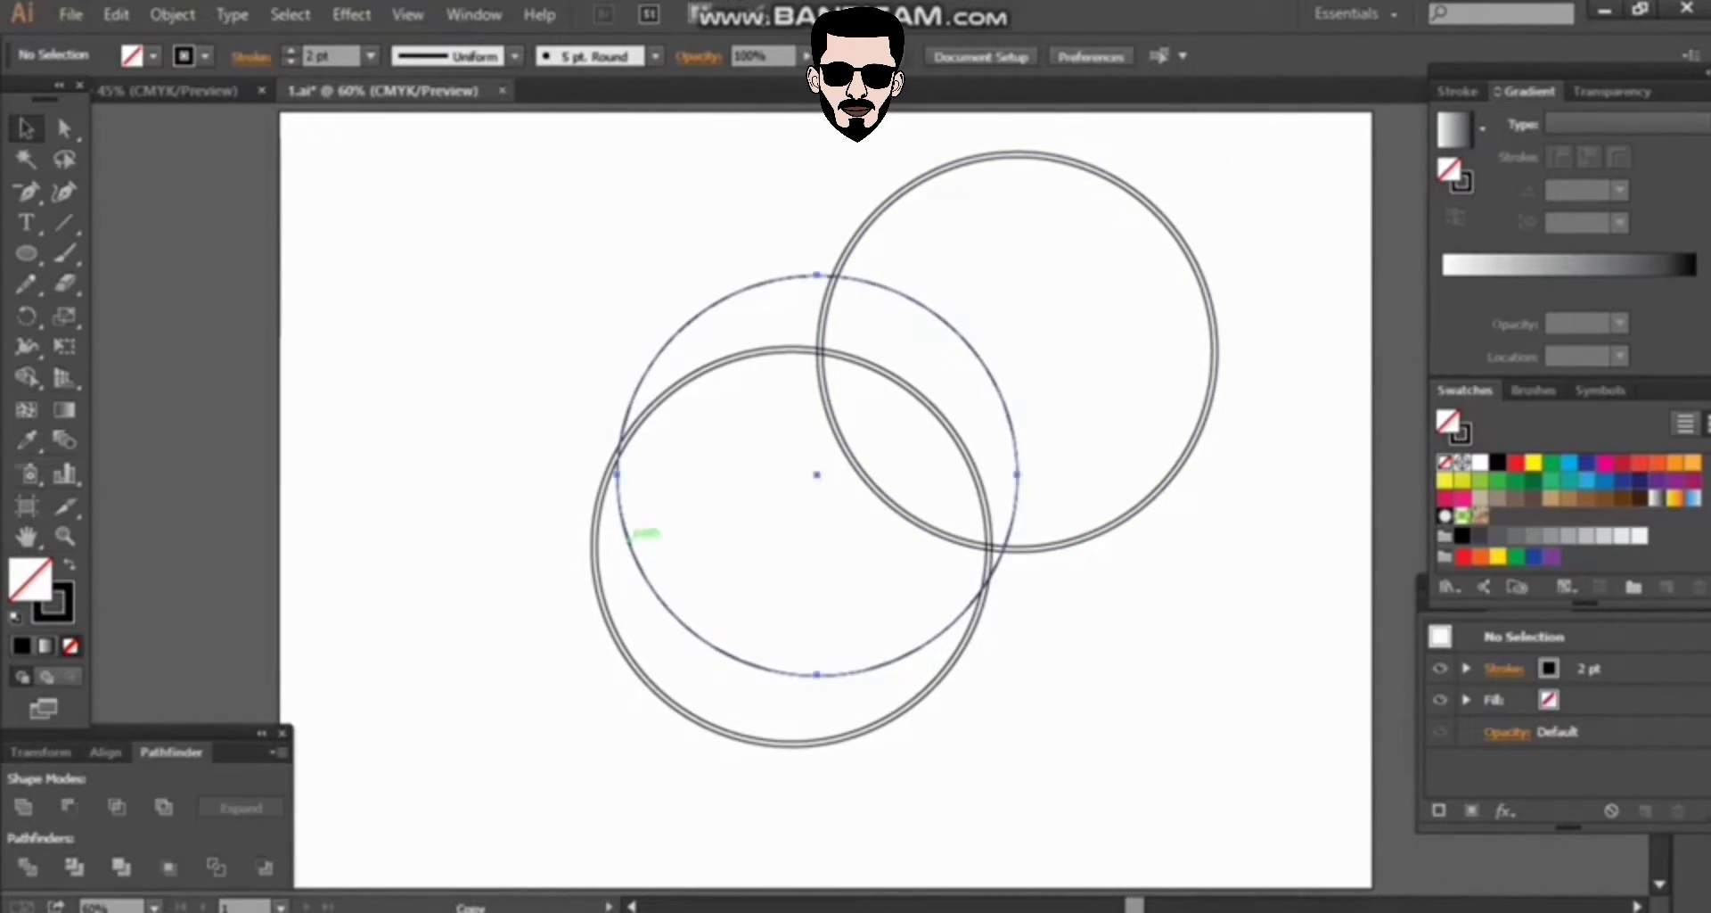
mouse_move(626, 651)
mouse_down()
mouse_move(479, 565)
mouse_move(467, 532)
mouse_move(490, 535)
mouse_up()
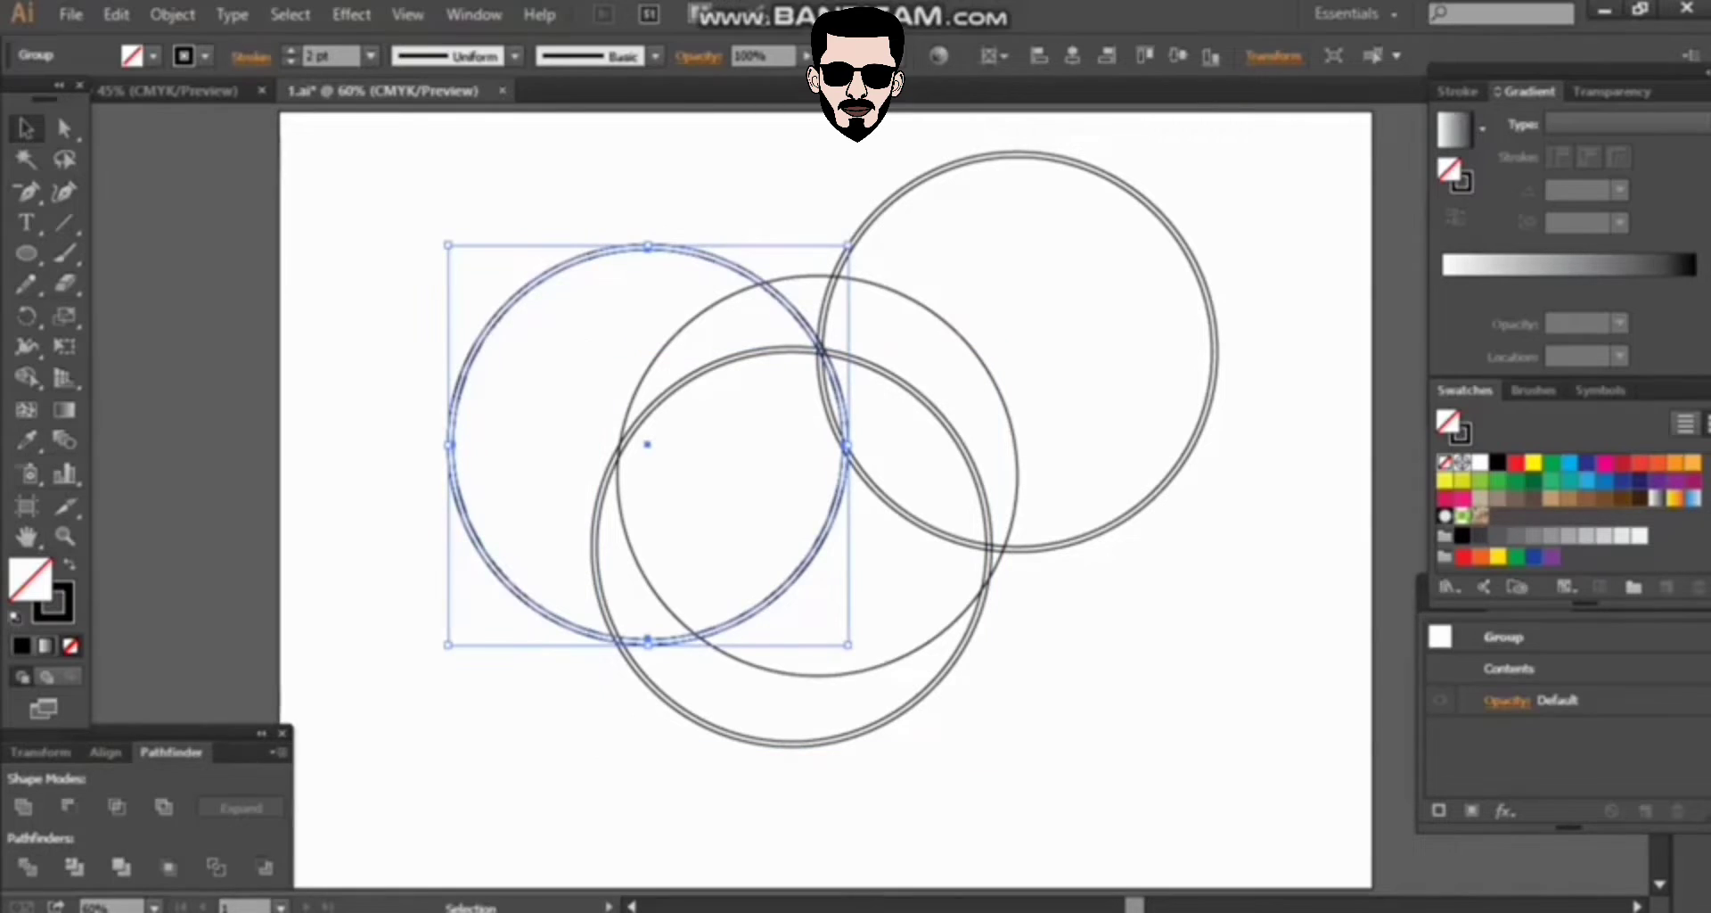
key(shift+Left)
key(shift+Left)
key(shift+Left)
key(shift+Left)
key(shift+Left)
key(shift+Left)
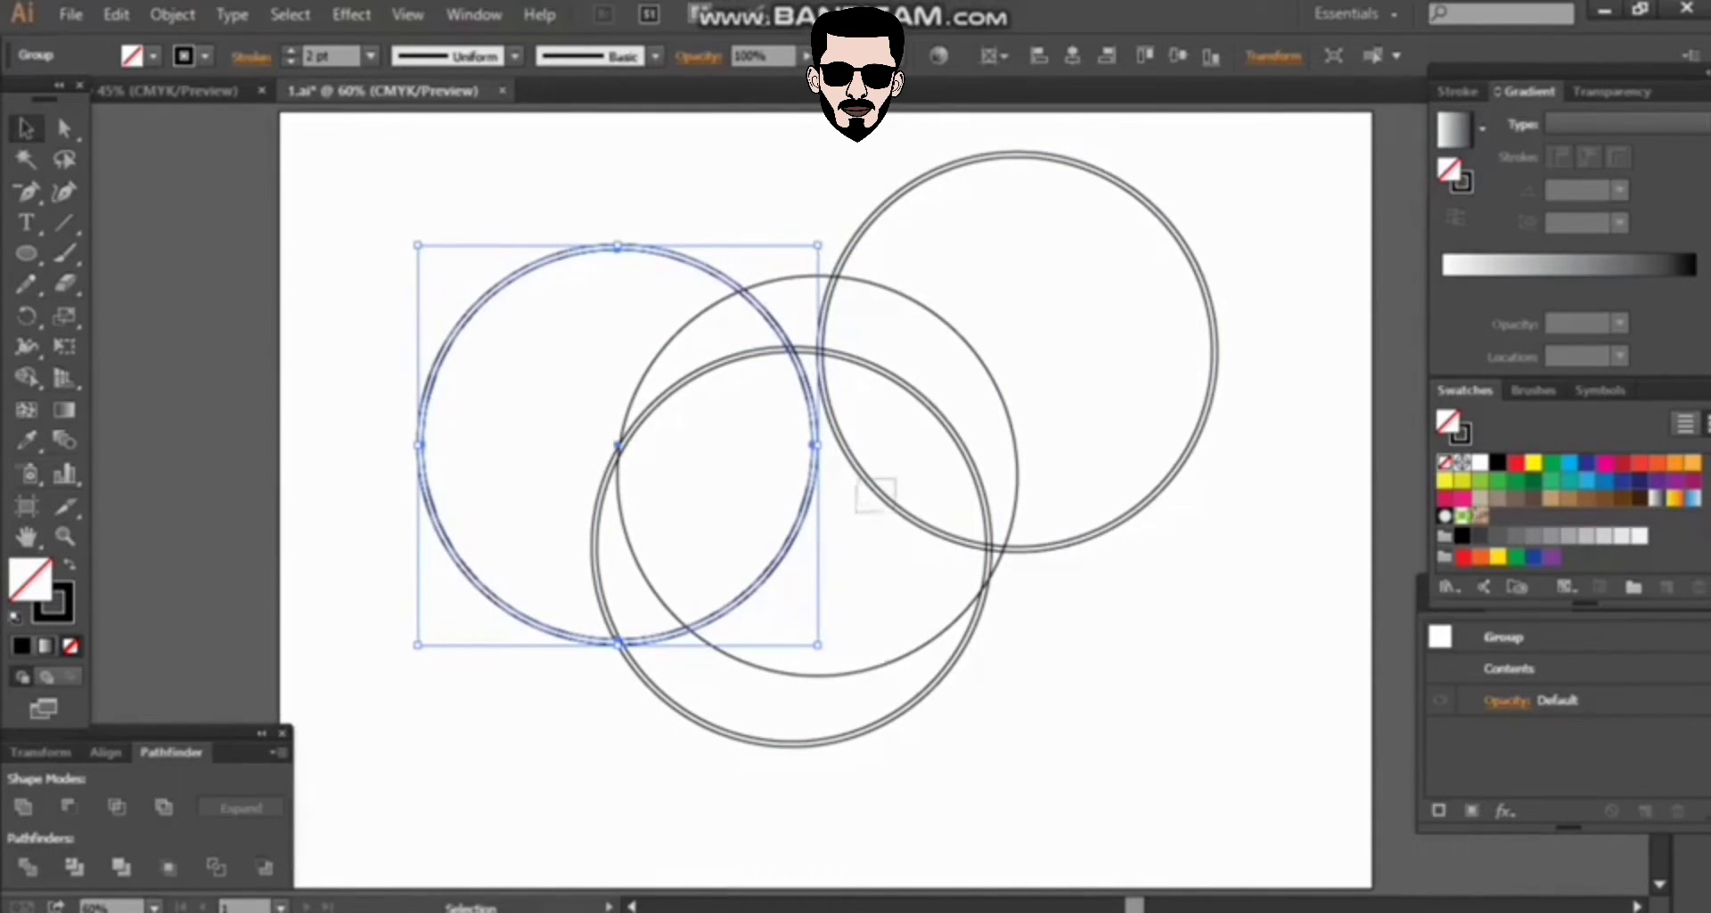
- Shift the top-right copy slightly right and nudge the left copy further left
click(861, 489)
drag(861, 489, 870, 489)
click(758, 584)
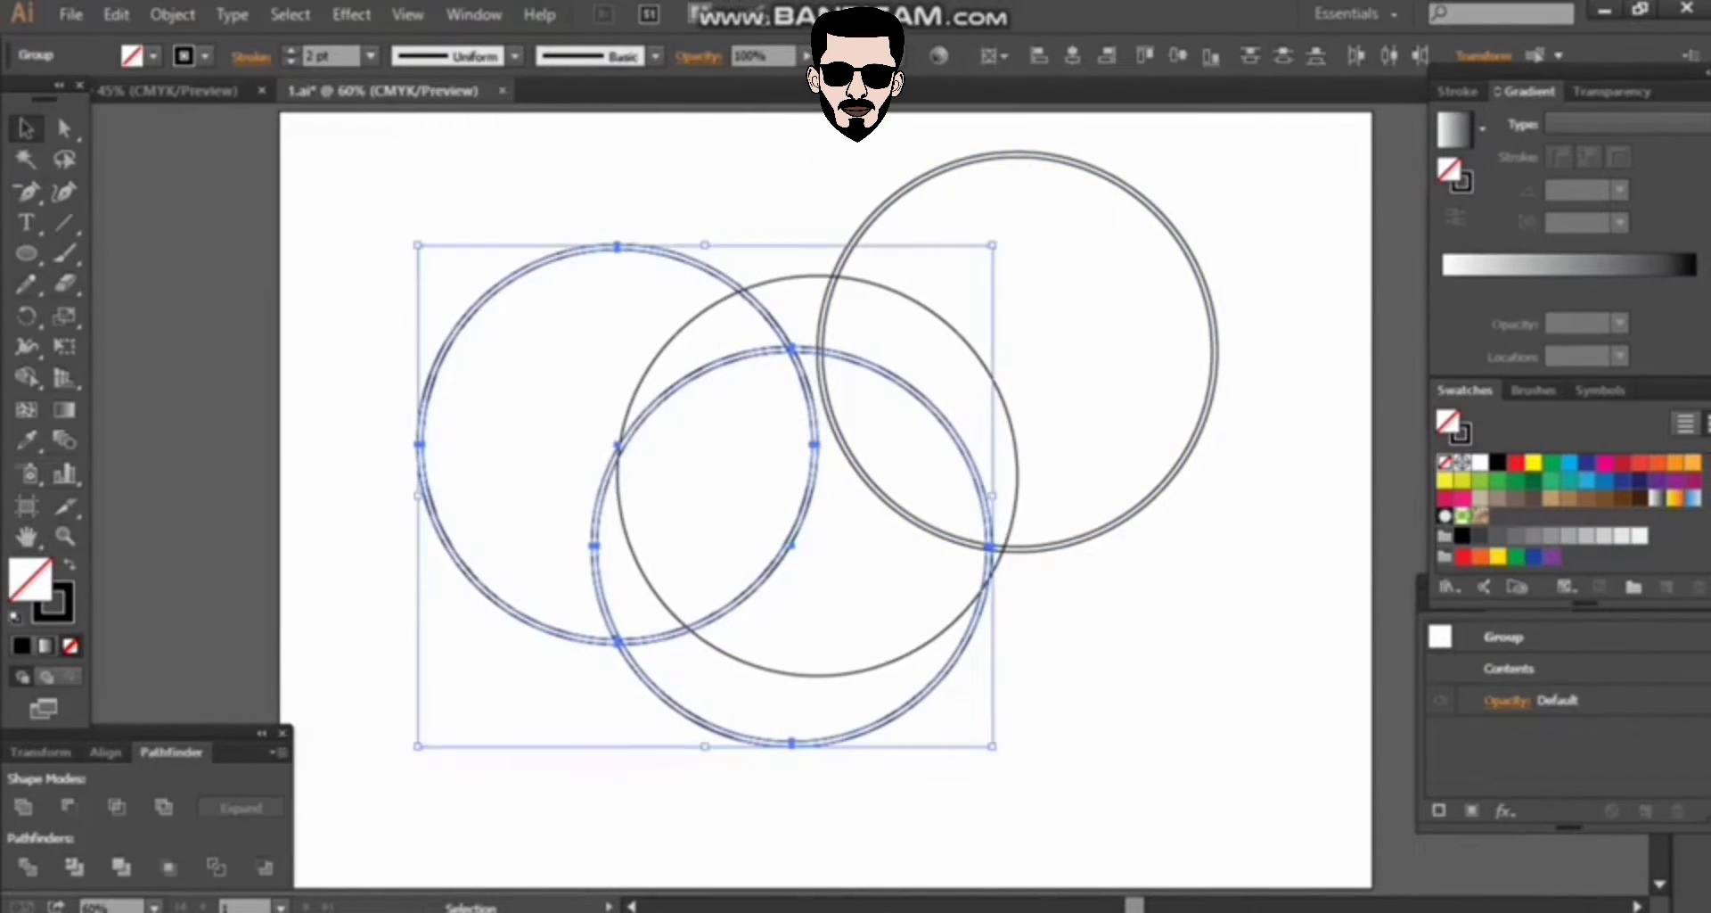
key(Left)
key(Left)
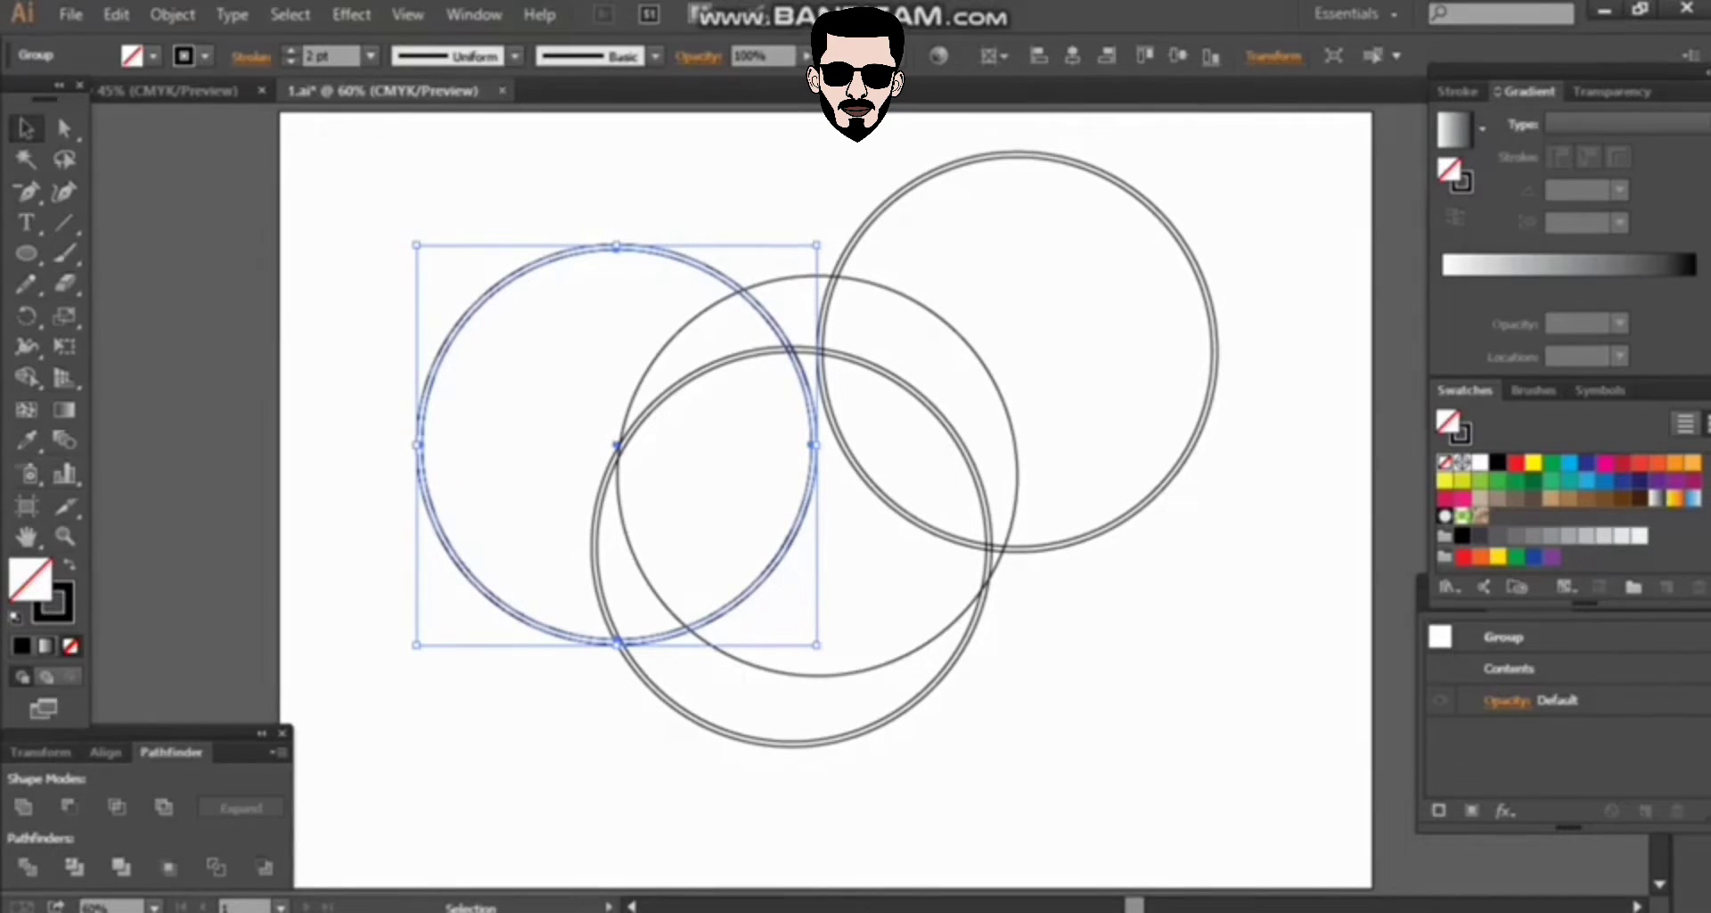
key(ctrl+shift+a)
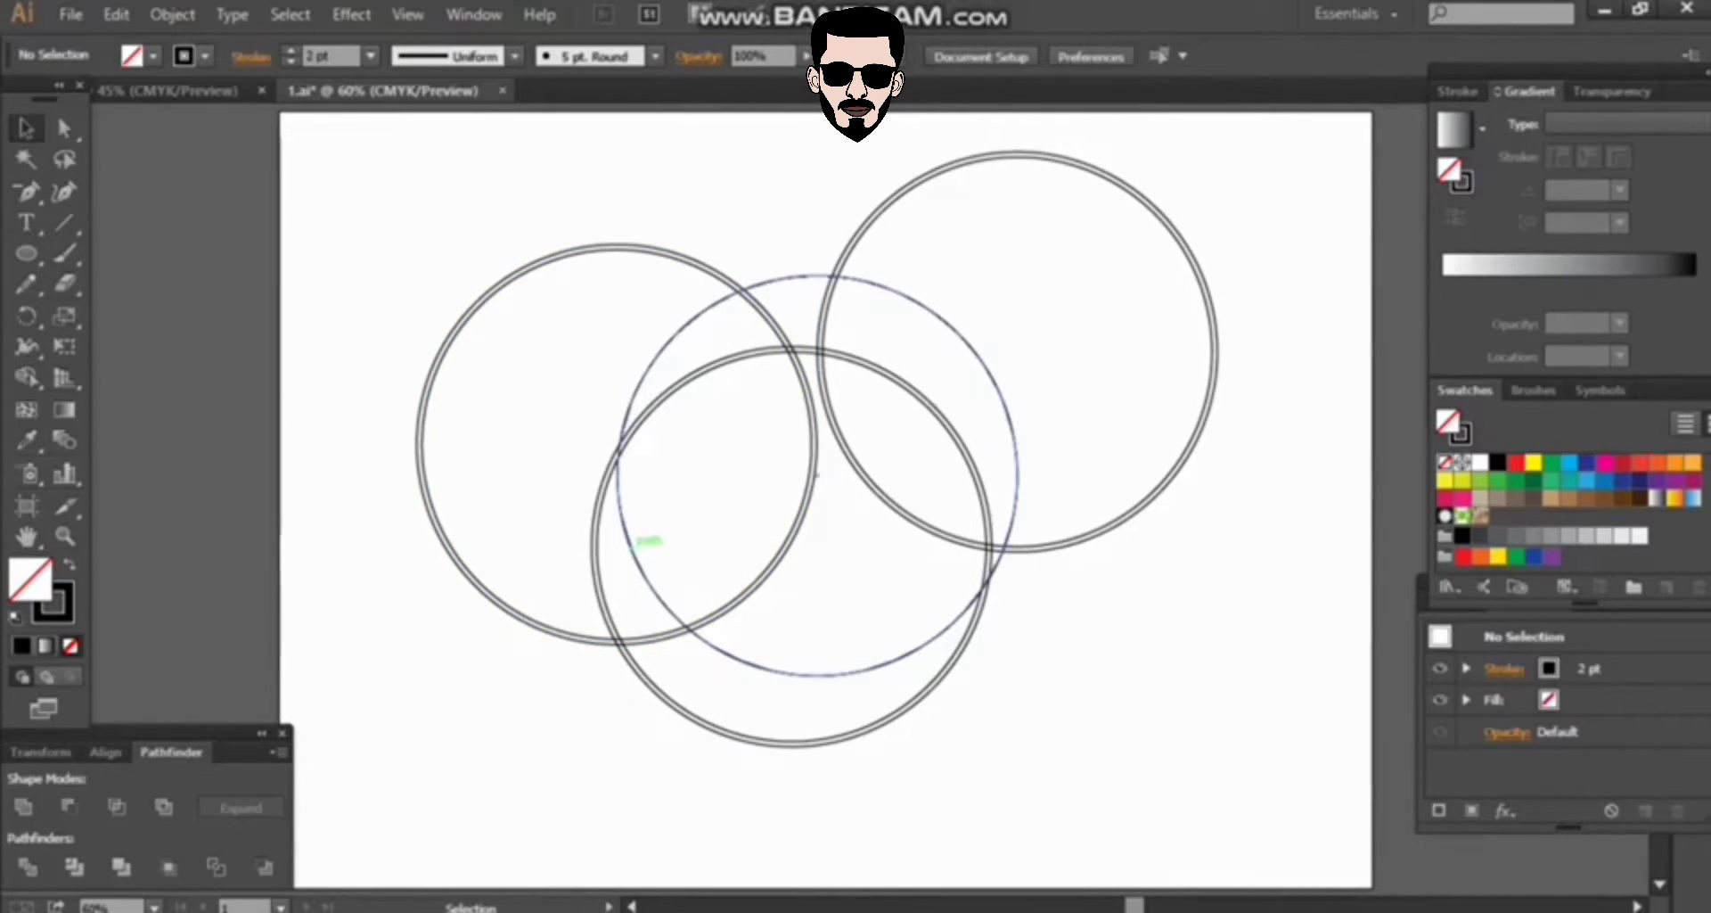
- Add a plain copy of the middle circle down-left, overlapping the others
drag(649, 543, 606, 531)
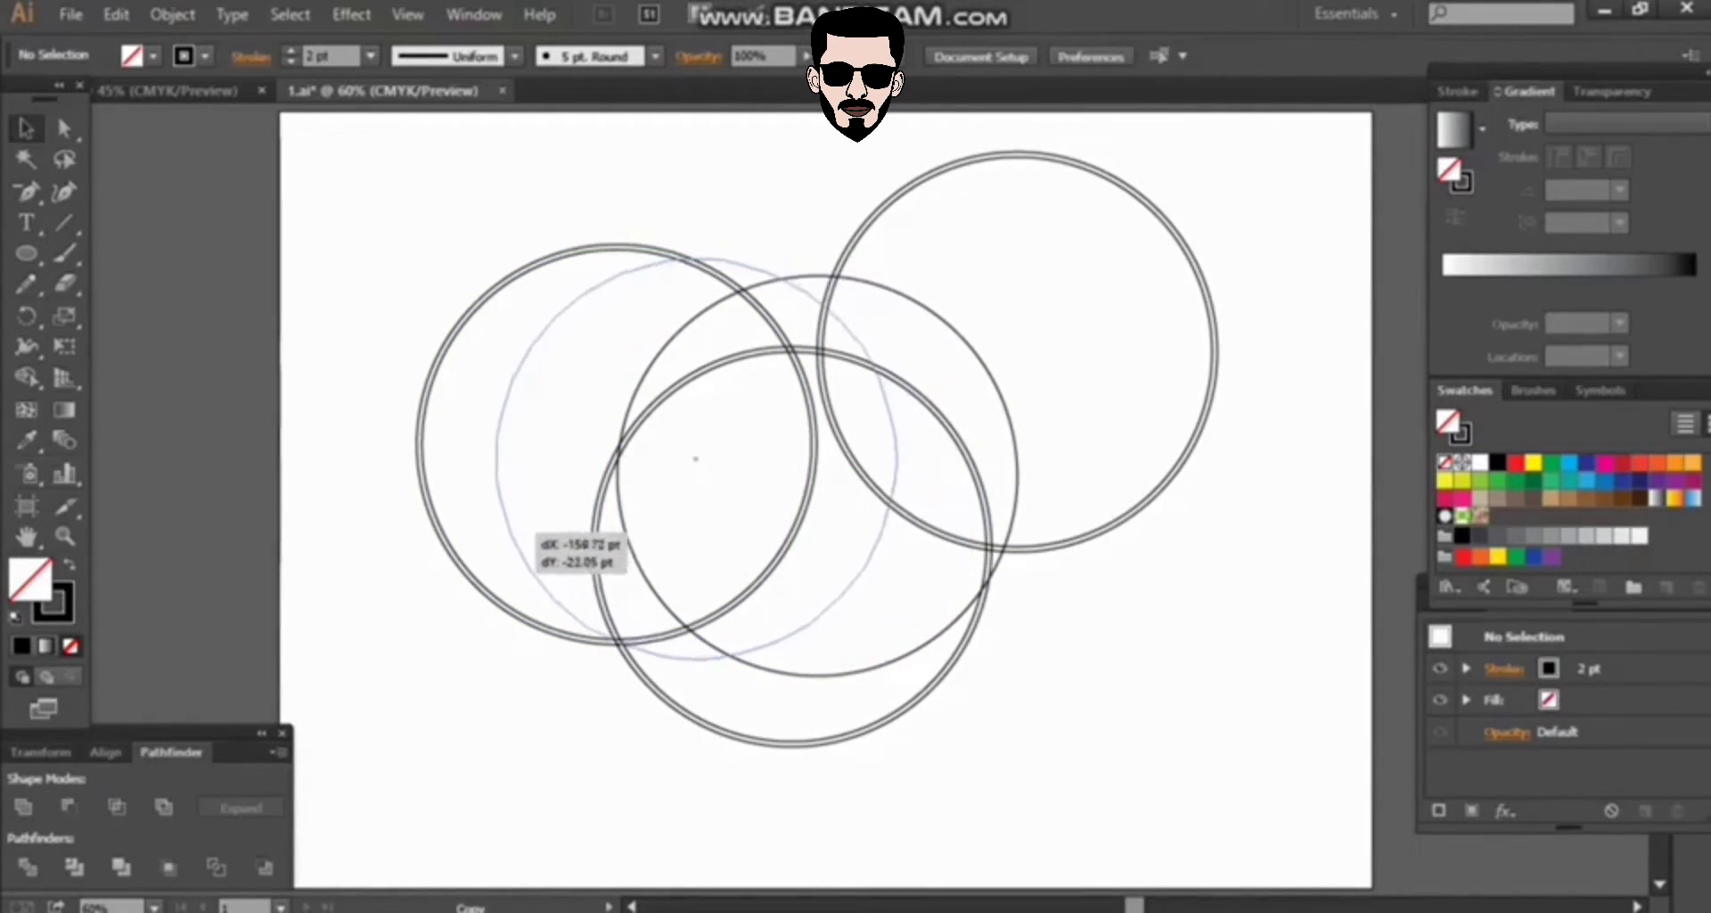
drag(606, 530, 496, 575)
key(ctrl+shift+a)
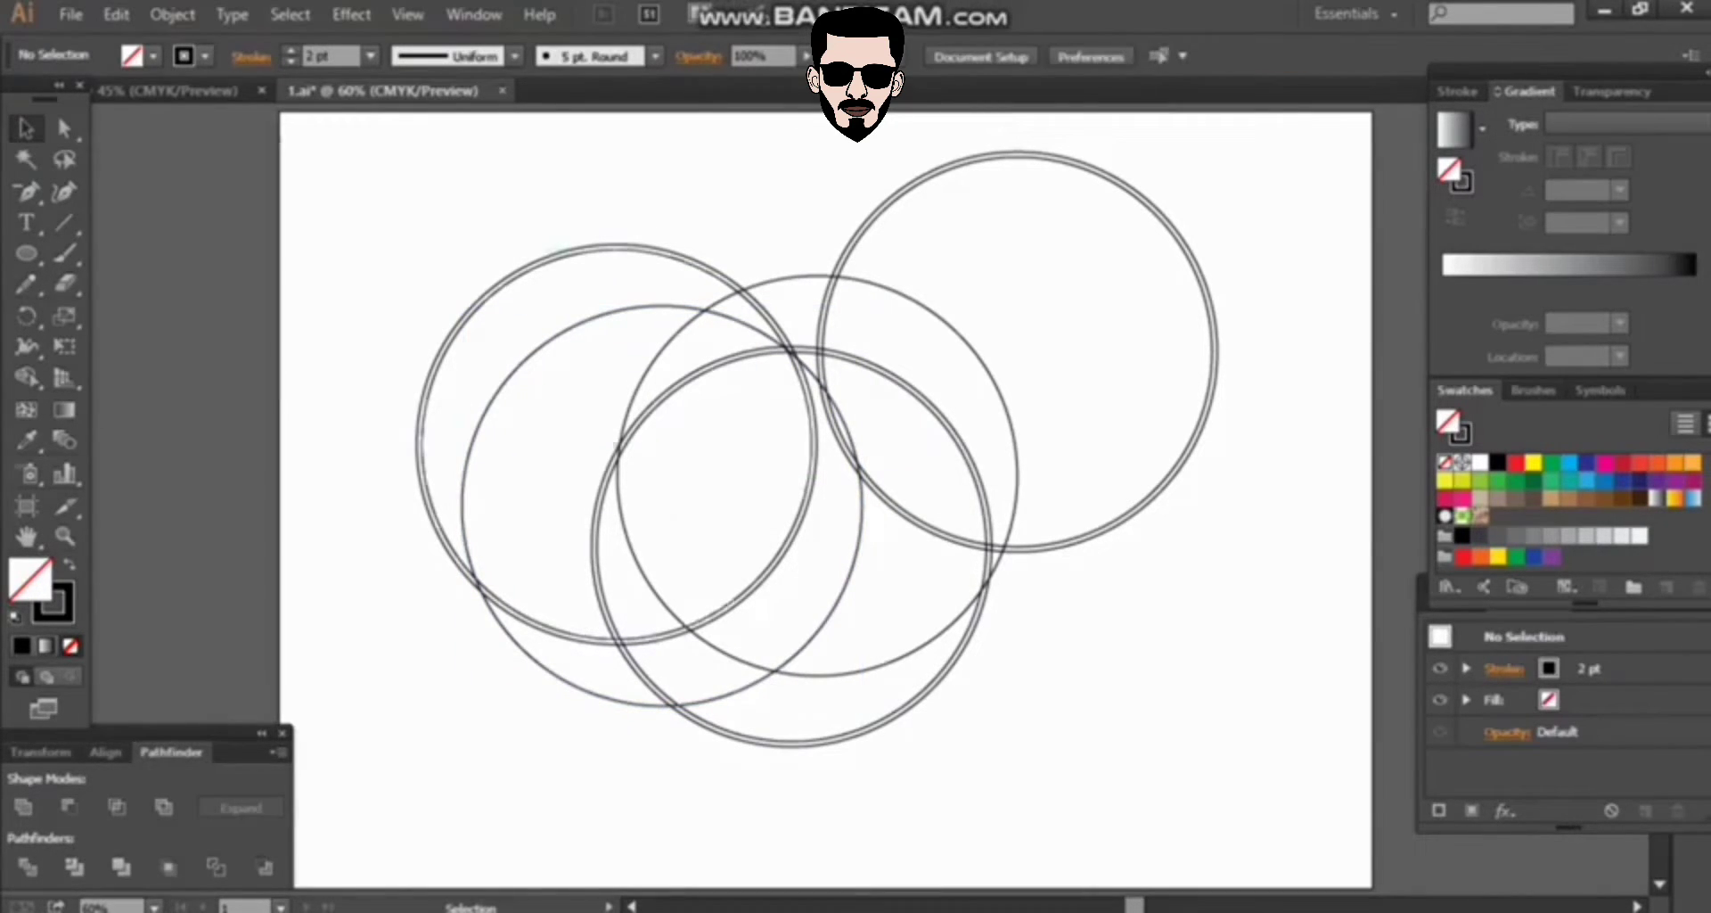
drag(562, 214, 486, 410)
key(ctrl+shift+a)
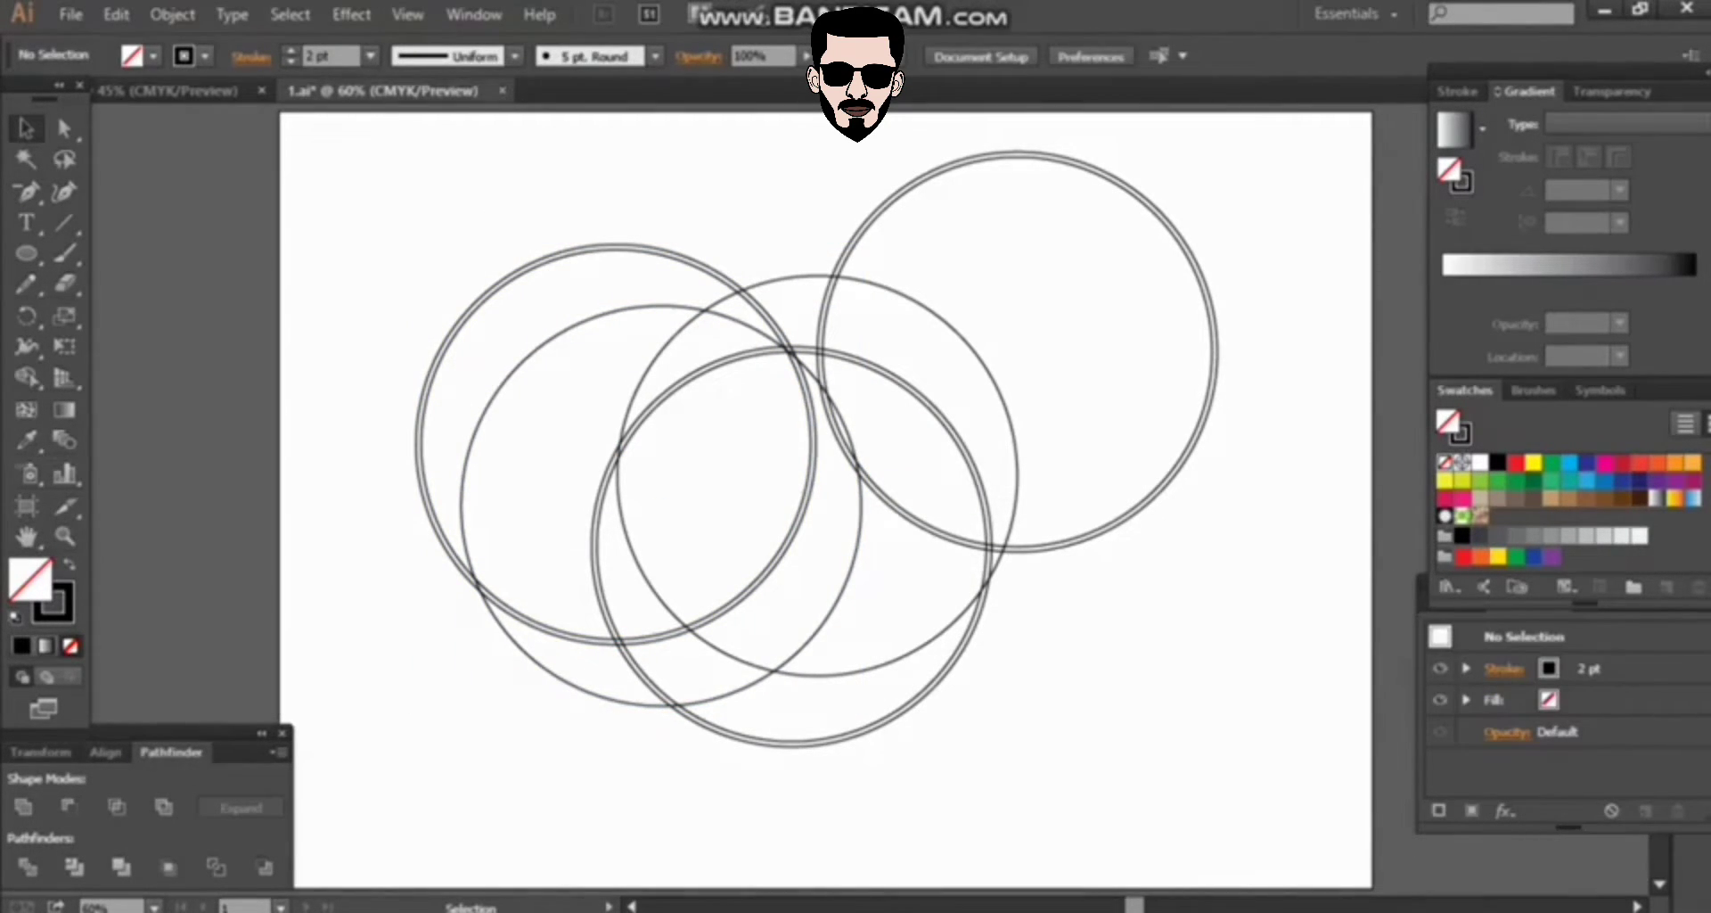
key(ctrl+equal)
key(ctrl+equal)
key(ctrl+equal)
- Draw a small eye circle near the top between the large circles
key(l)
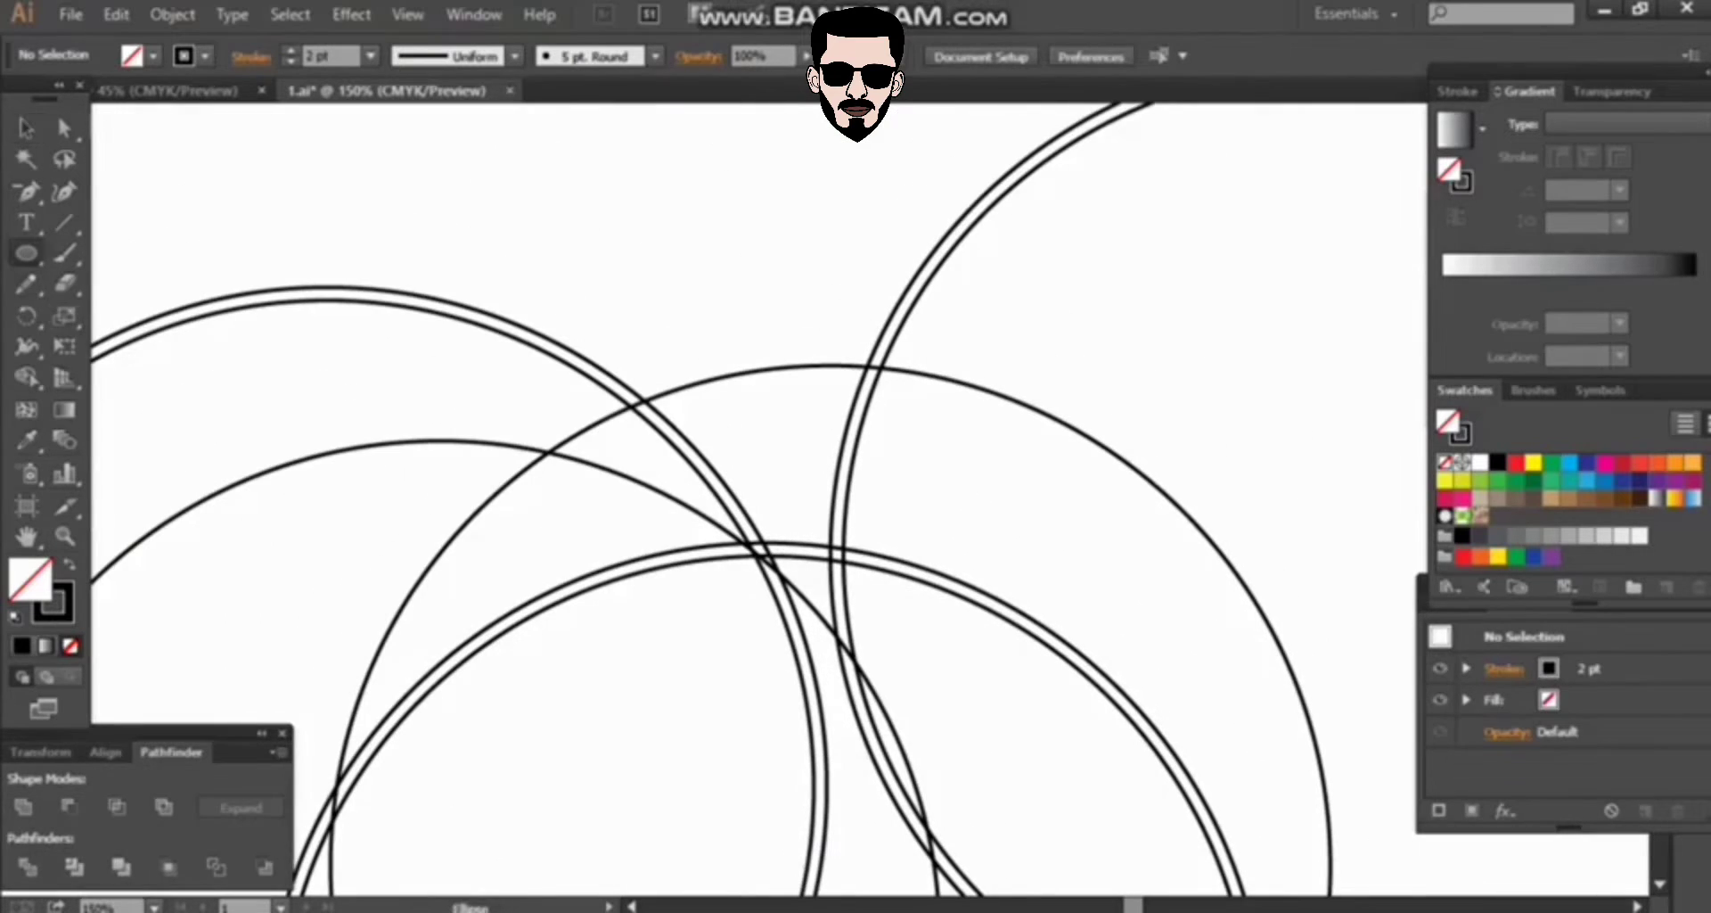
drag(786, 440, 836, 501)
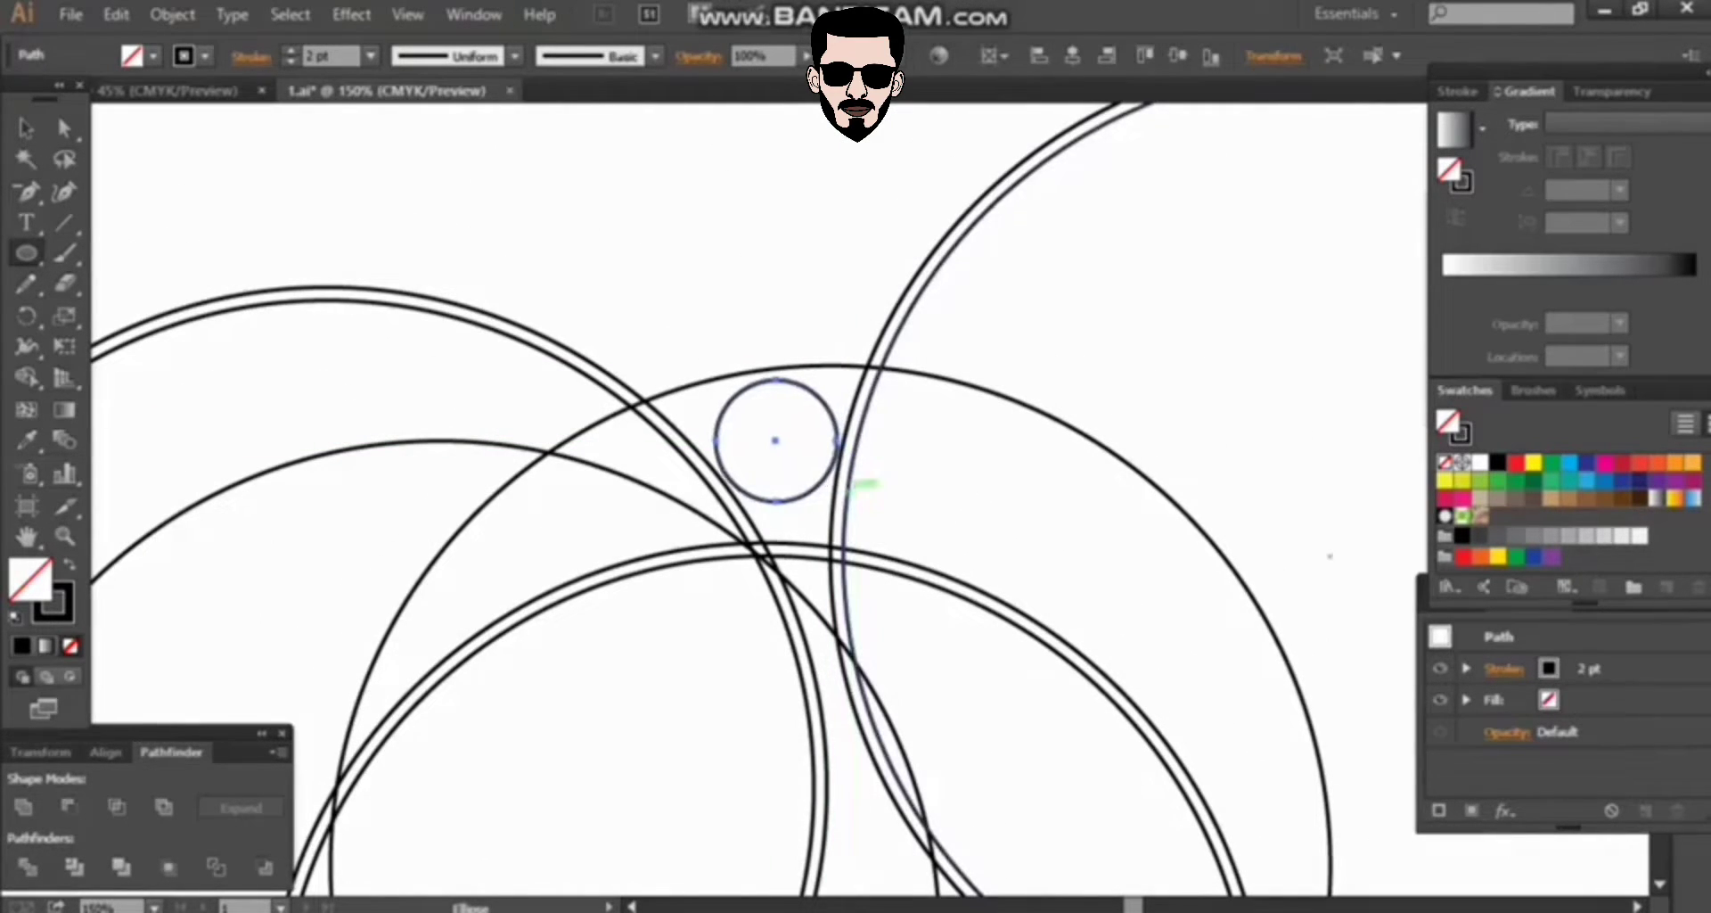
key(v)
drag(776, 441, 776, 443)
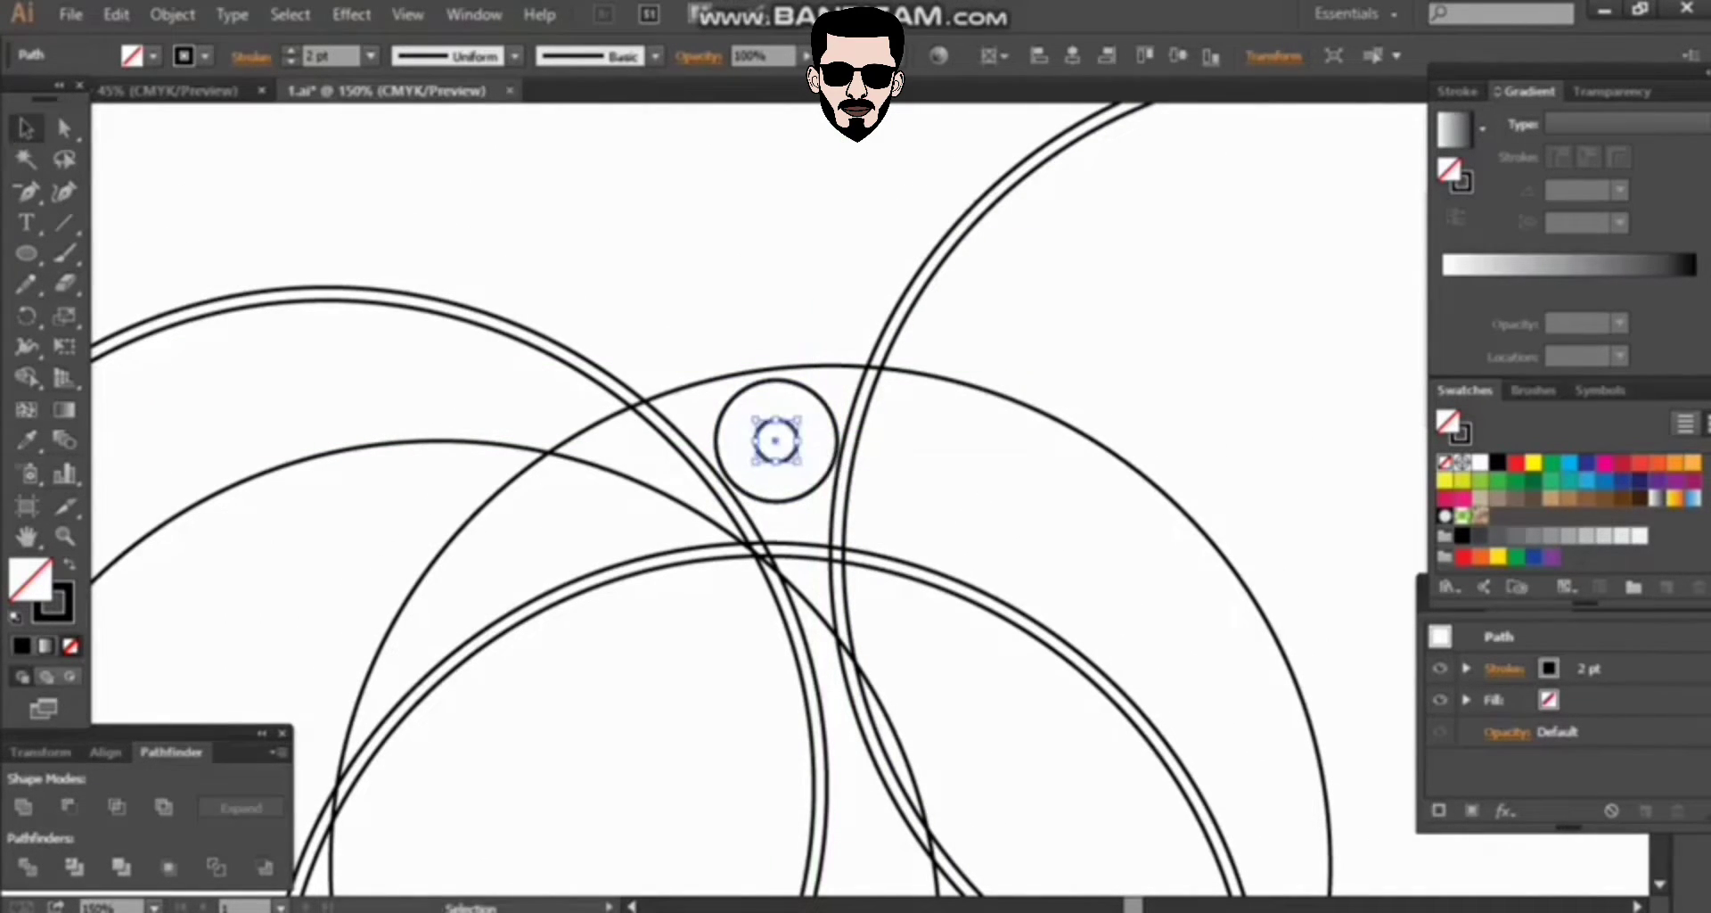
key(ctrl+minus)
key(ctrl+0)
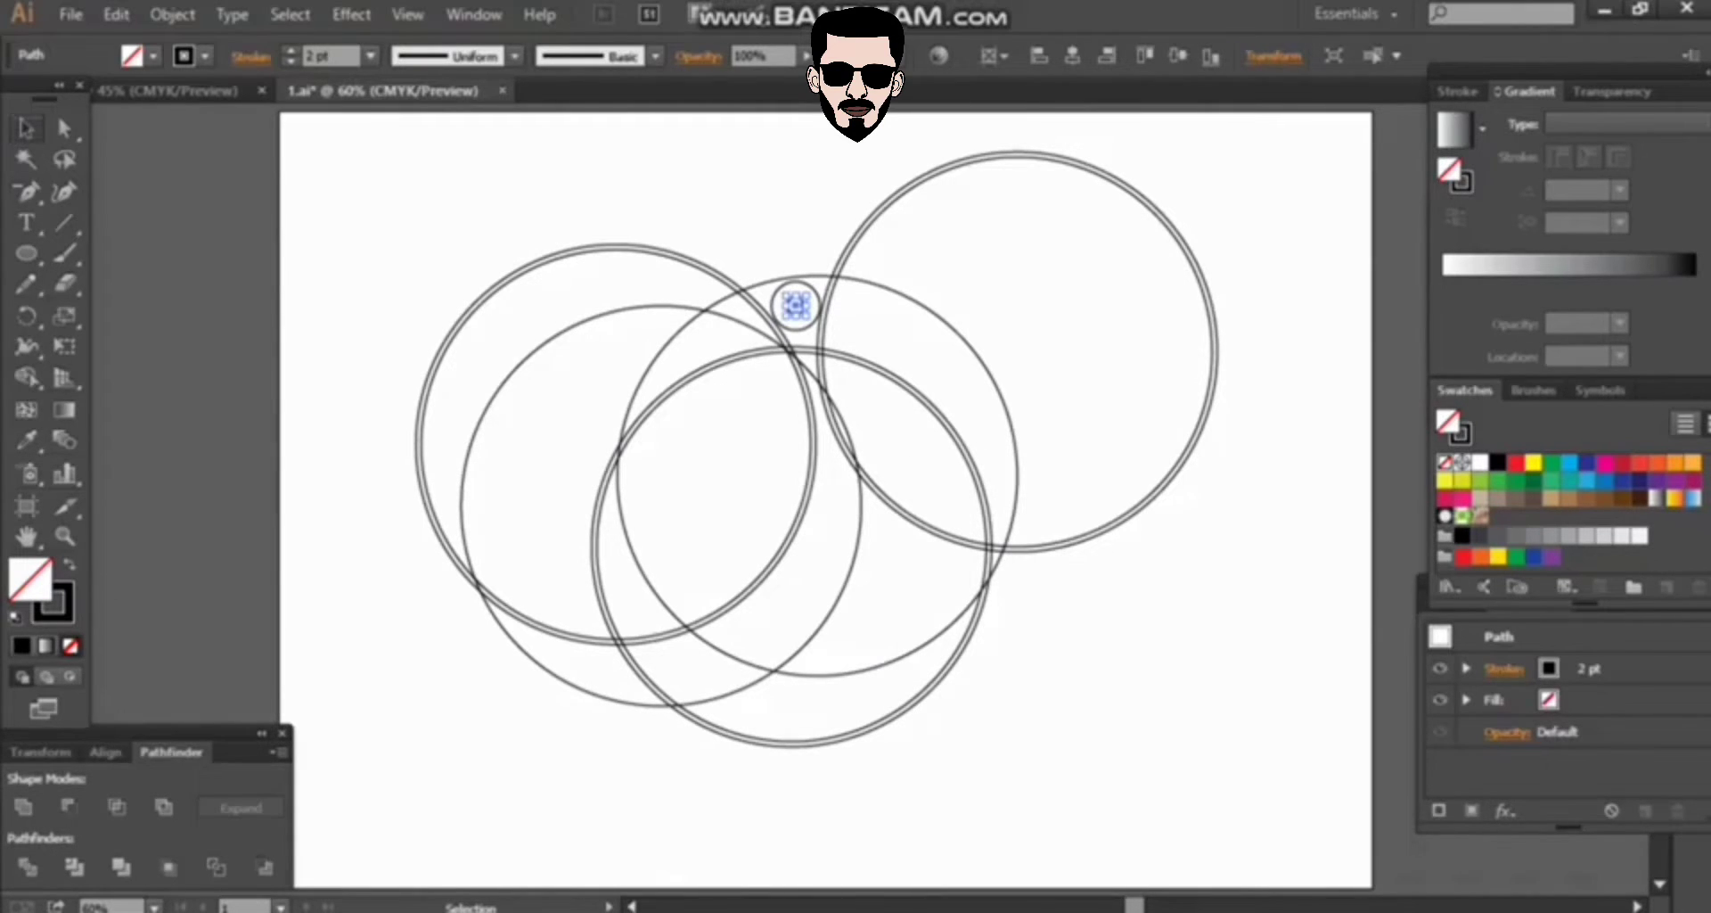
- Copy a large circle to the lower right
click(516, 379)
alt+drag(516, 379, 921, 422)
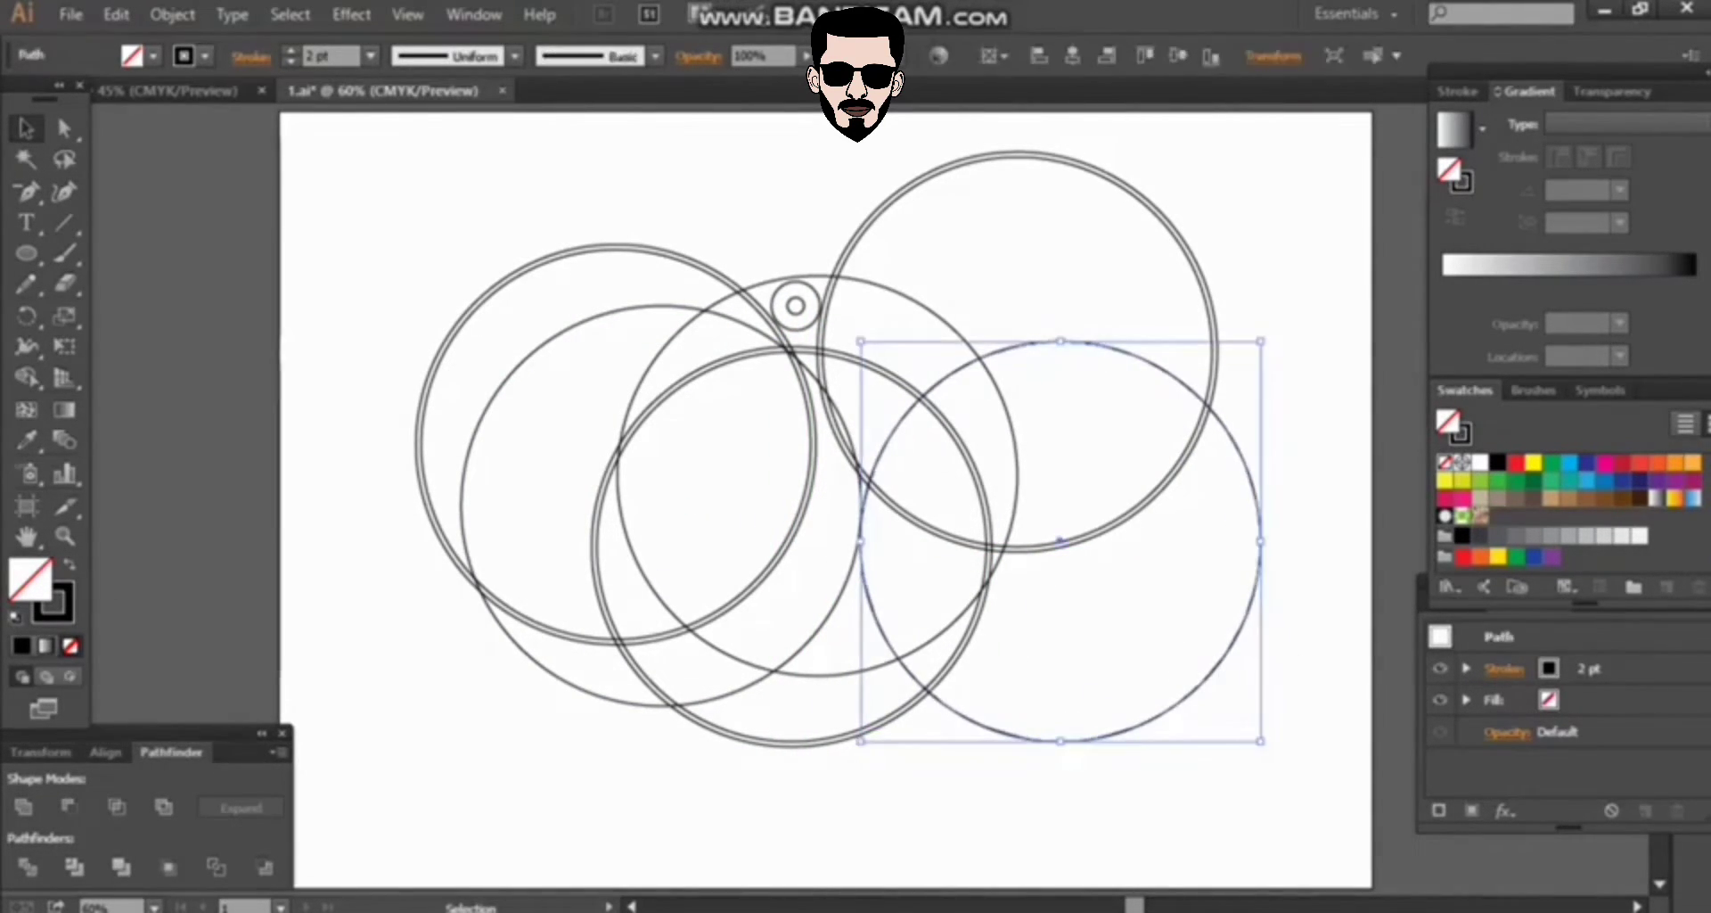
key(ctrl+shift+a)
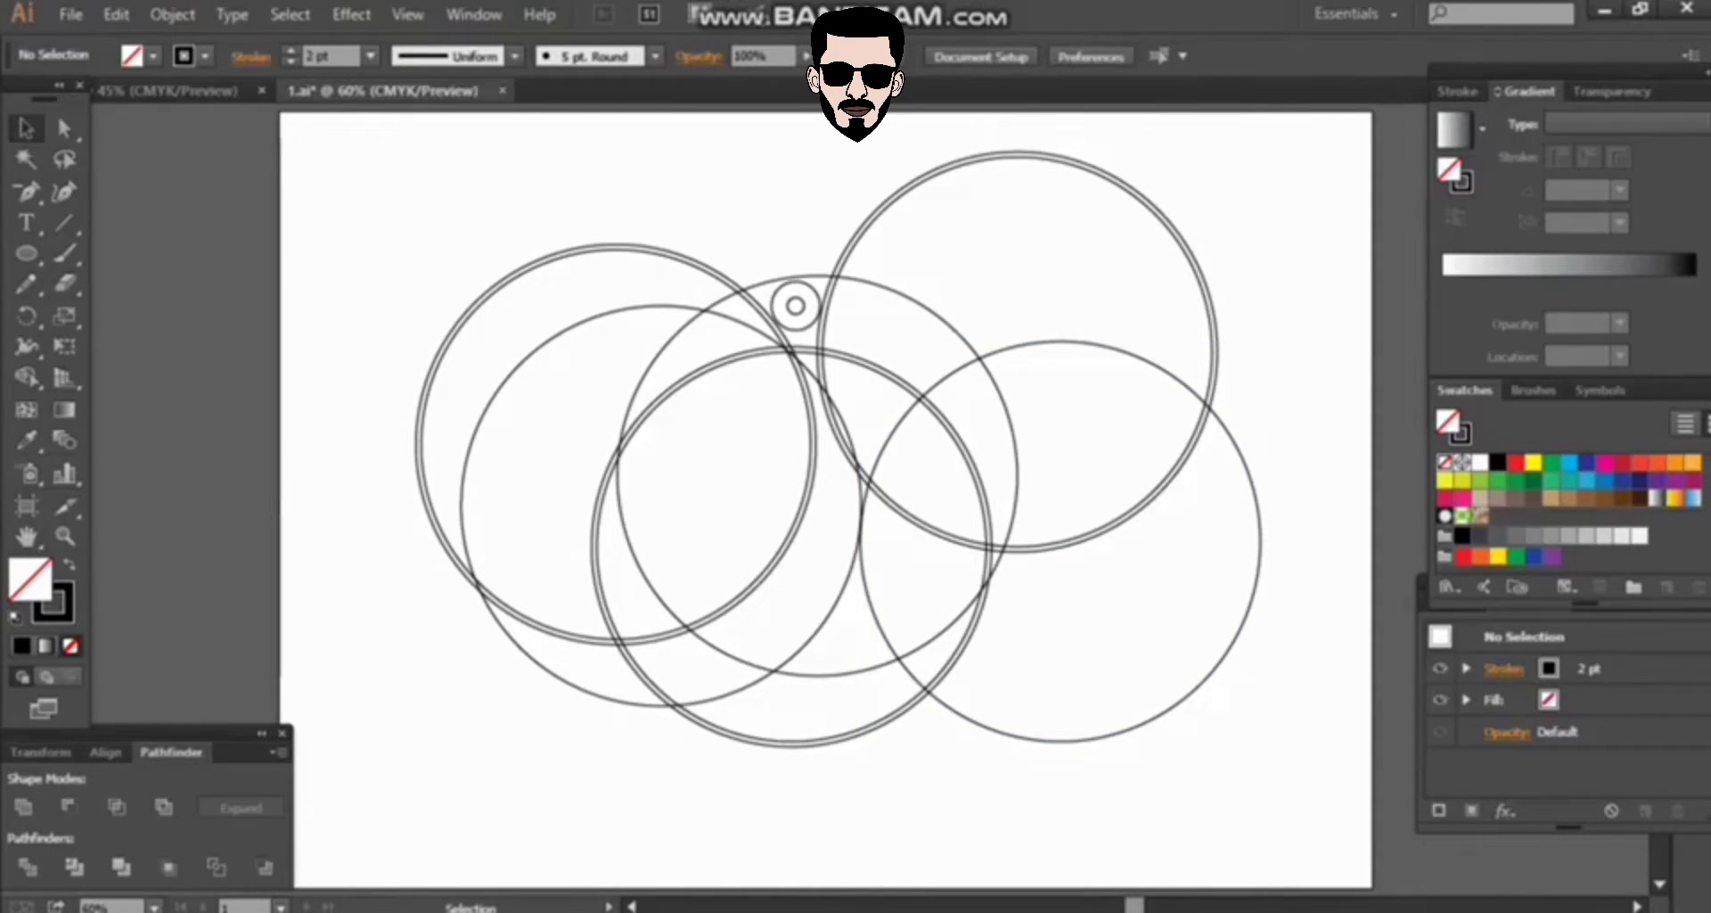
- Copy the lower middle doubled circle, nudge it up and left, then undo the move
click(785, 744)
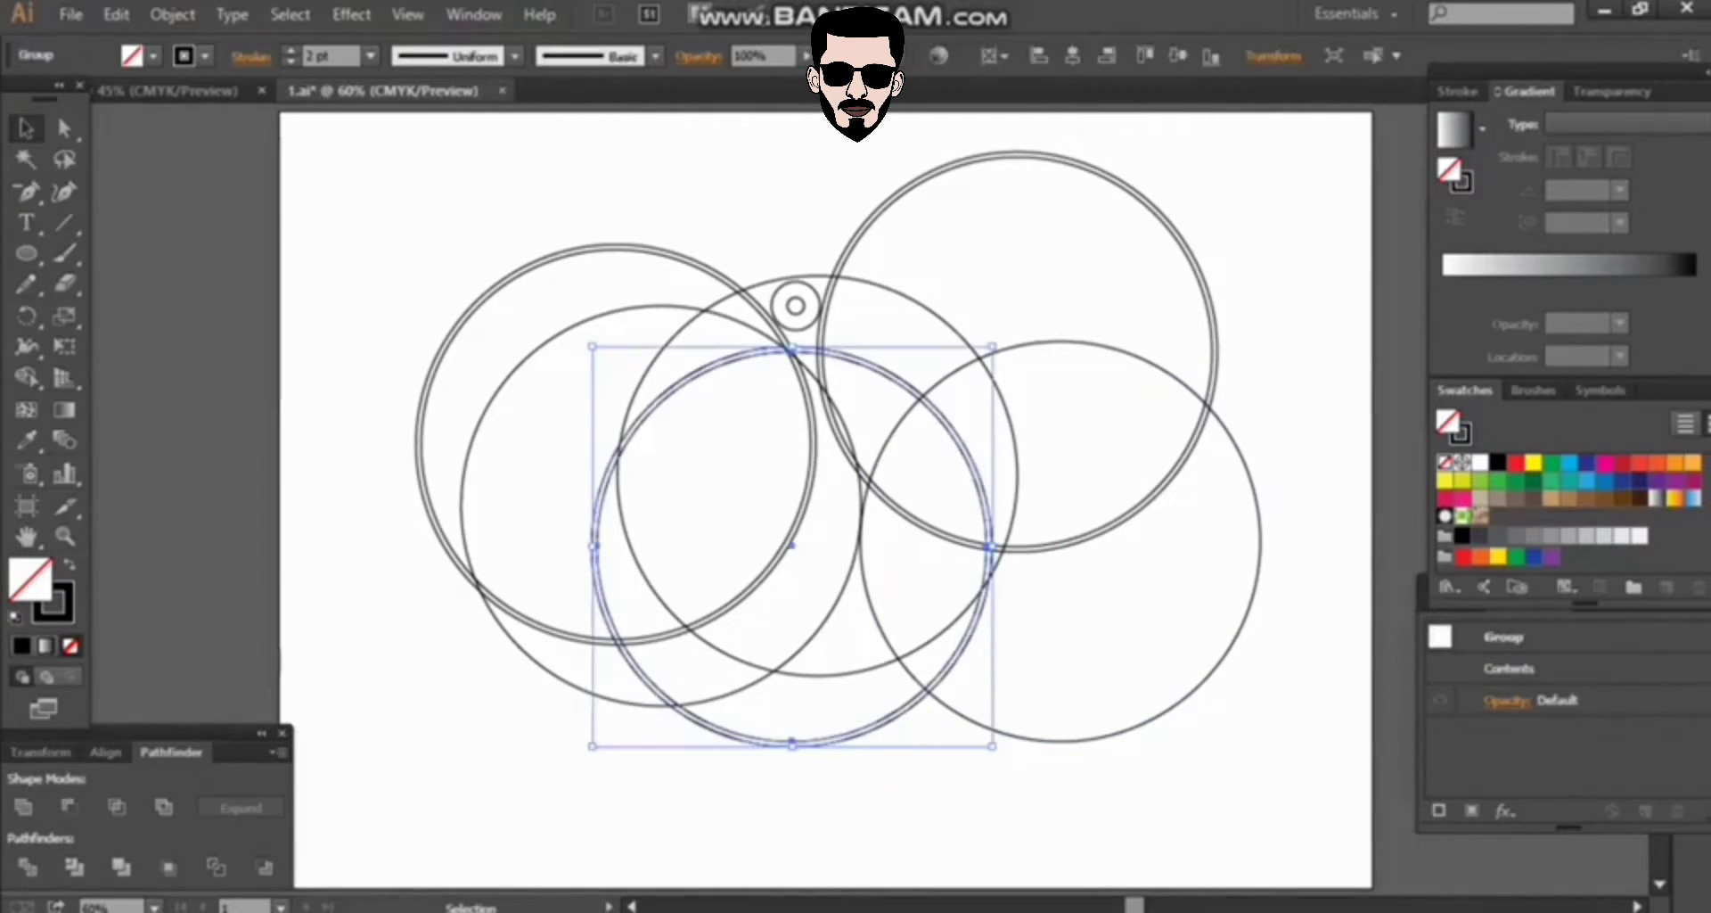
mouse_move(784, 744)
alt+mouse_down()
mouse_move(789, 772)
mouse_move(773, 760)
alt+mouse_up()
key(Left)
key(Left)
key(Left)
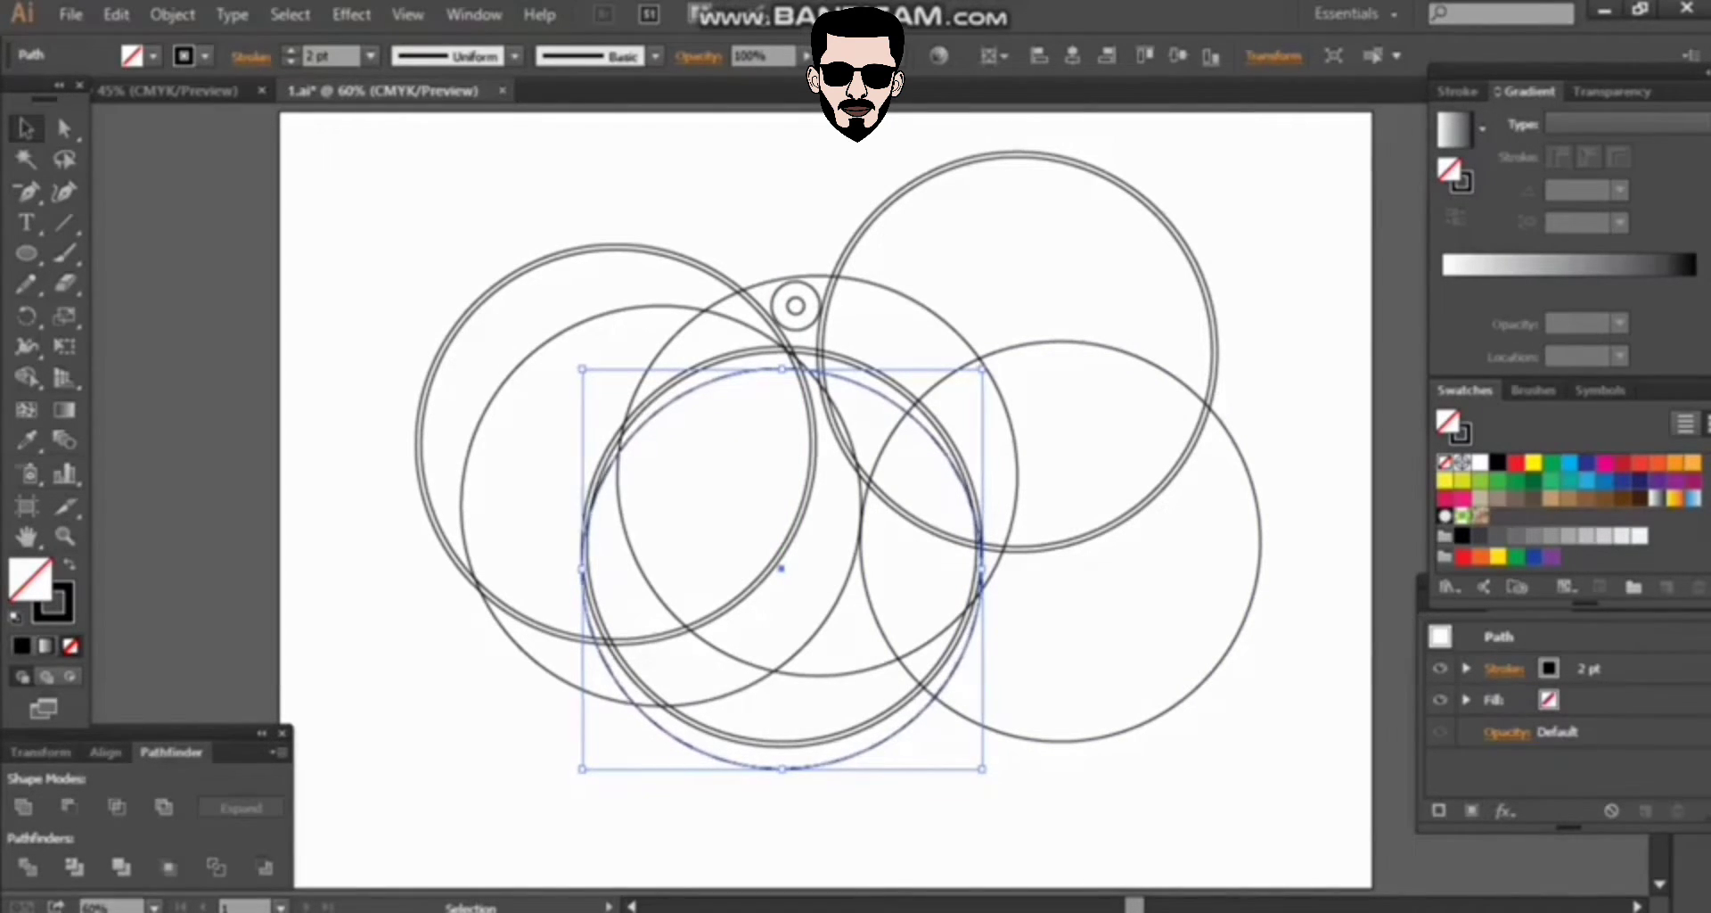
key(Up)
key(Up)
key(Up)
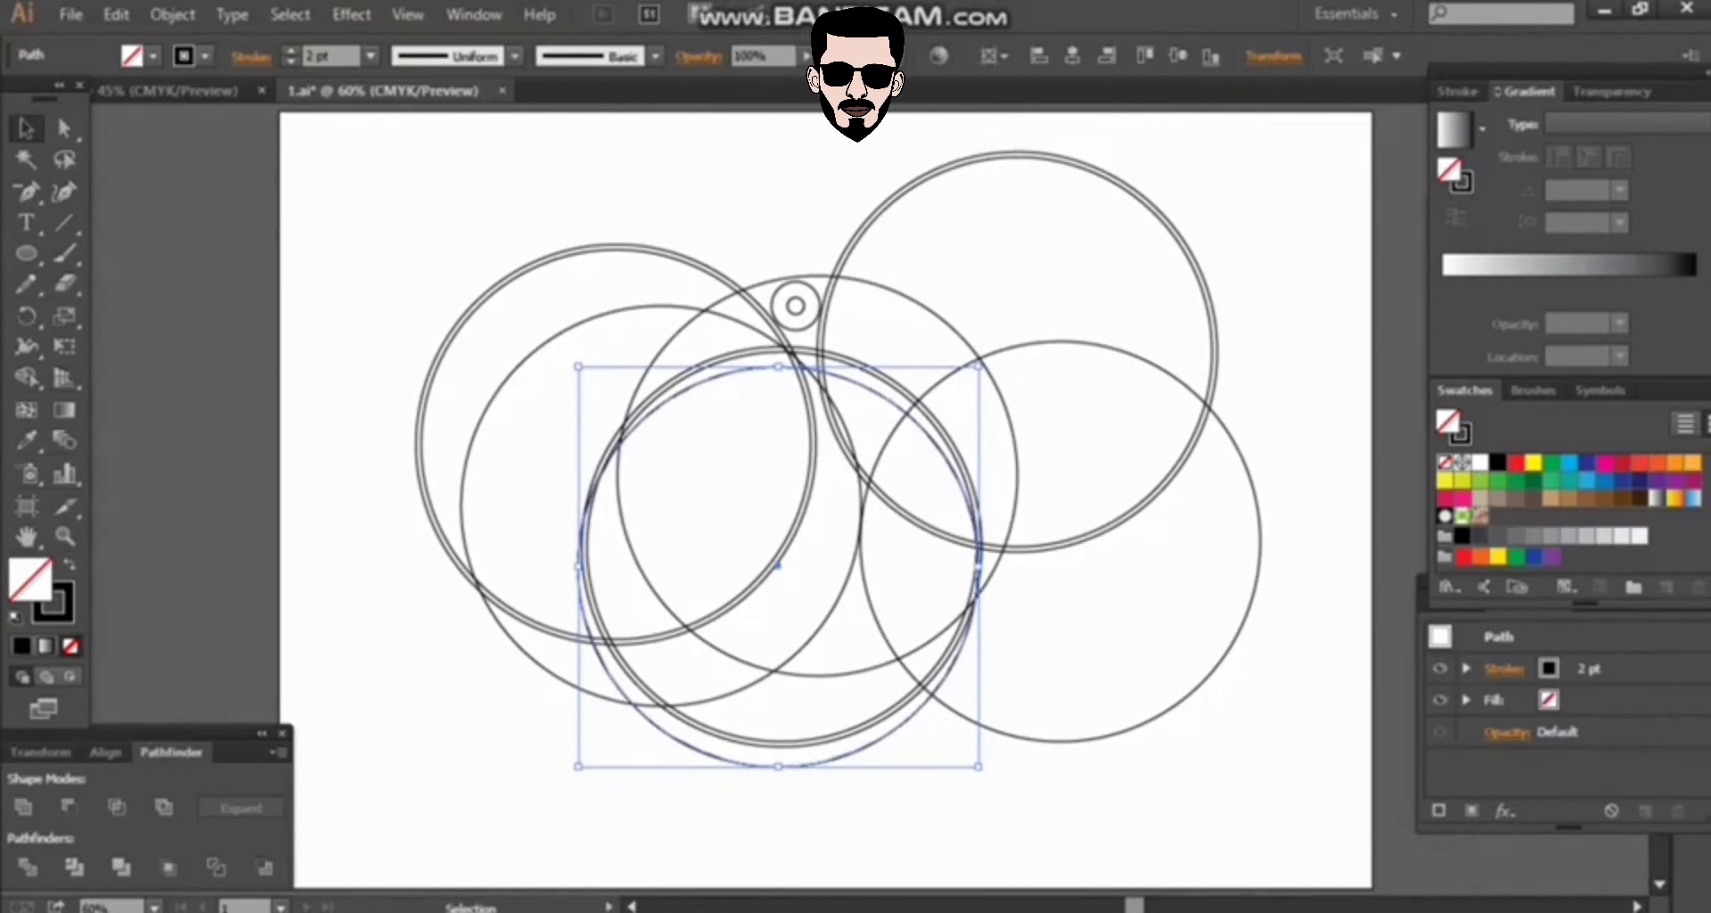
key(ctrl+shift+a)
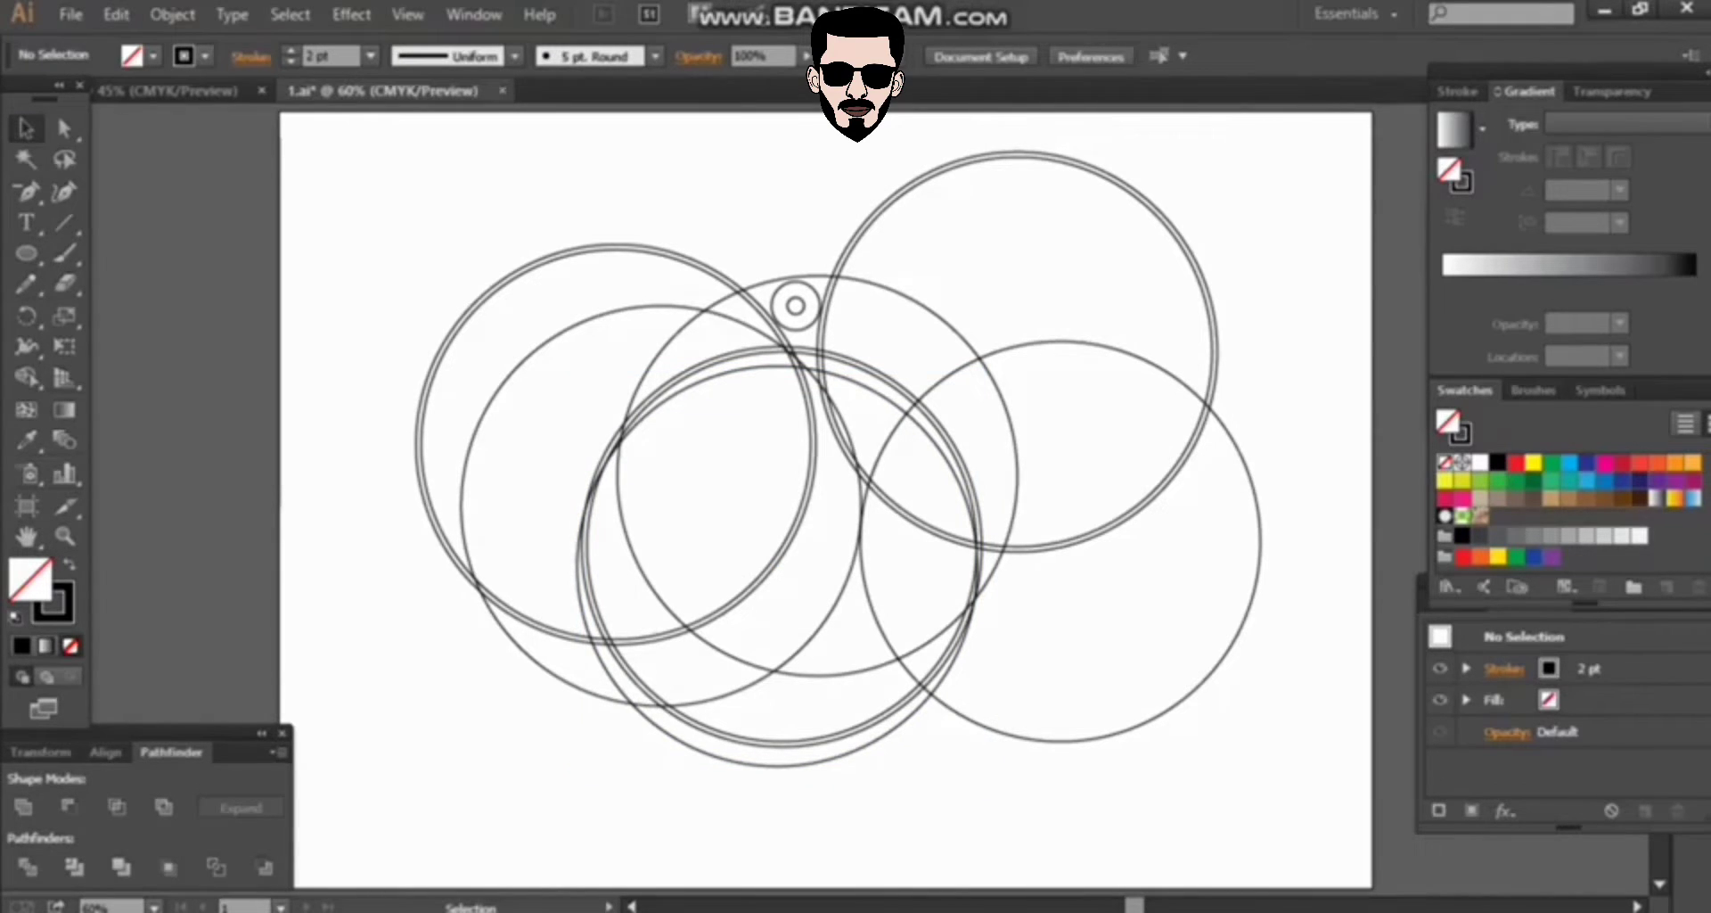
key(ctrl+z)
key(ctrl+shift+a)
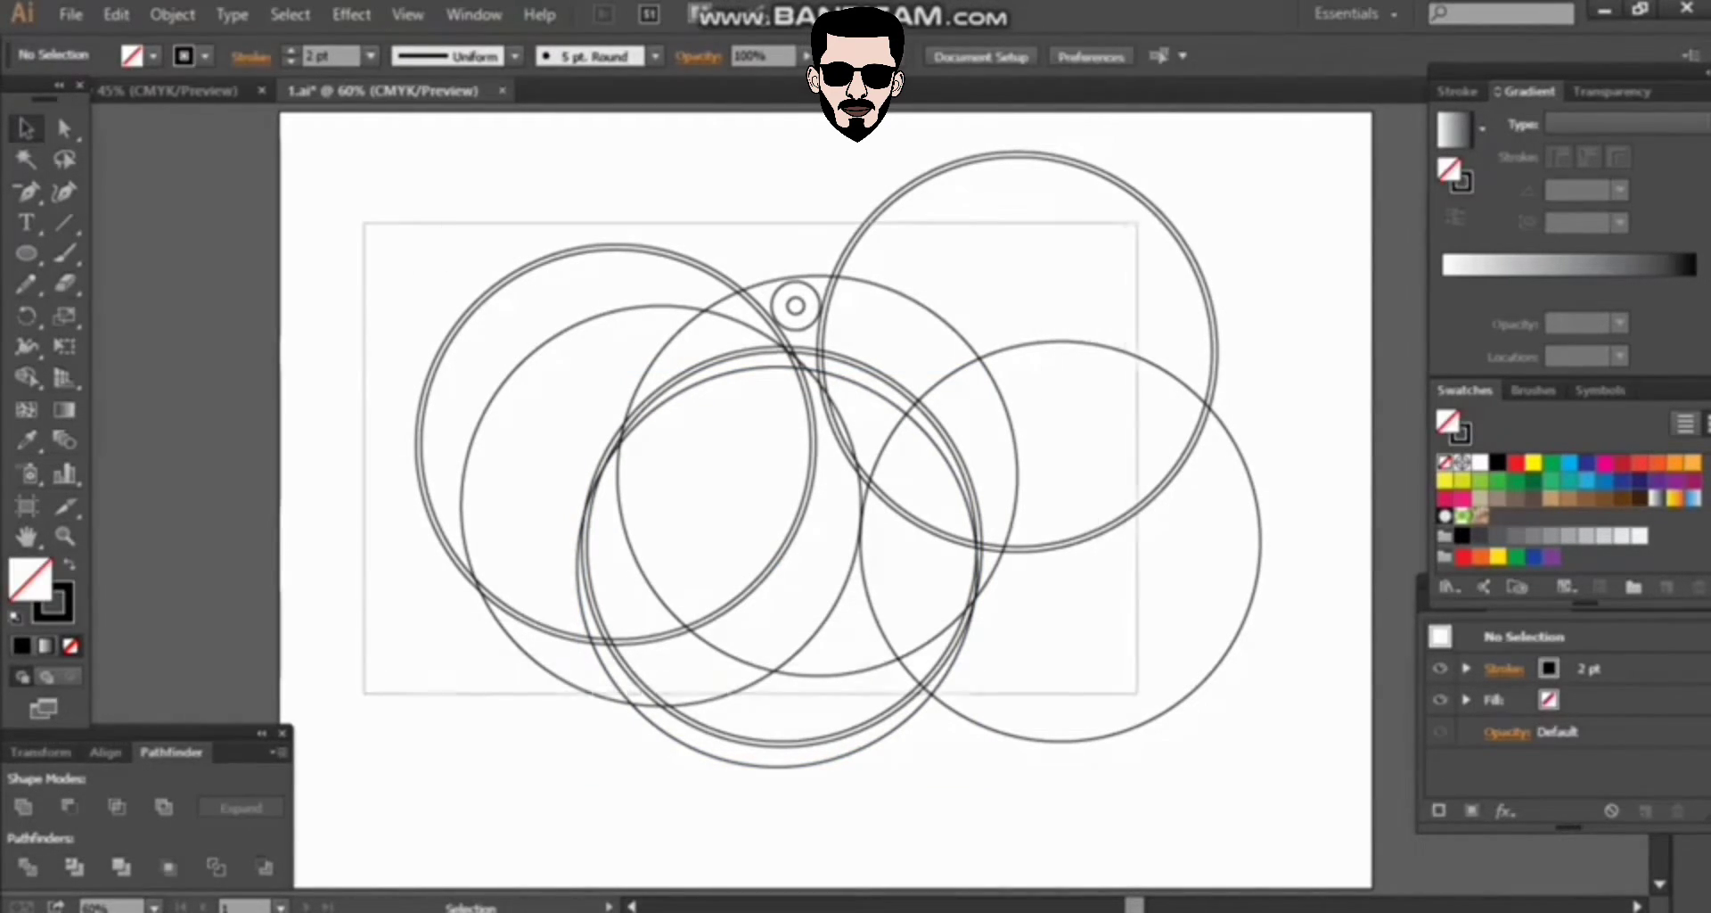
- Try moving the left double circle down, undo it, and move the top-right double circle lower
drag(363, 221, 1140, 696)
click(584, 571)
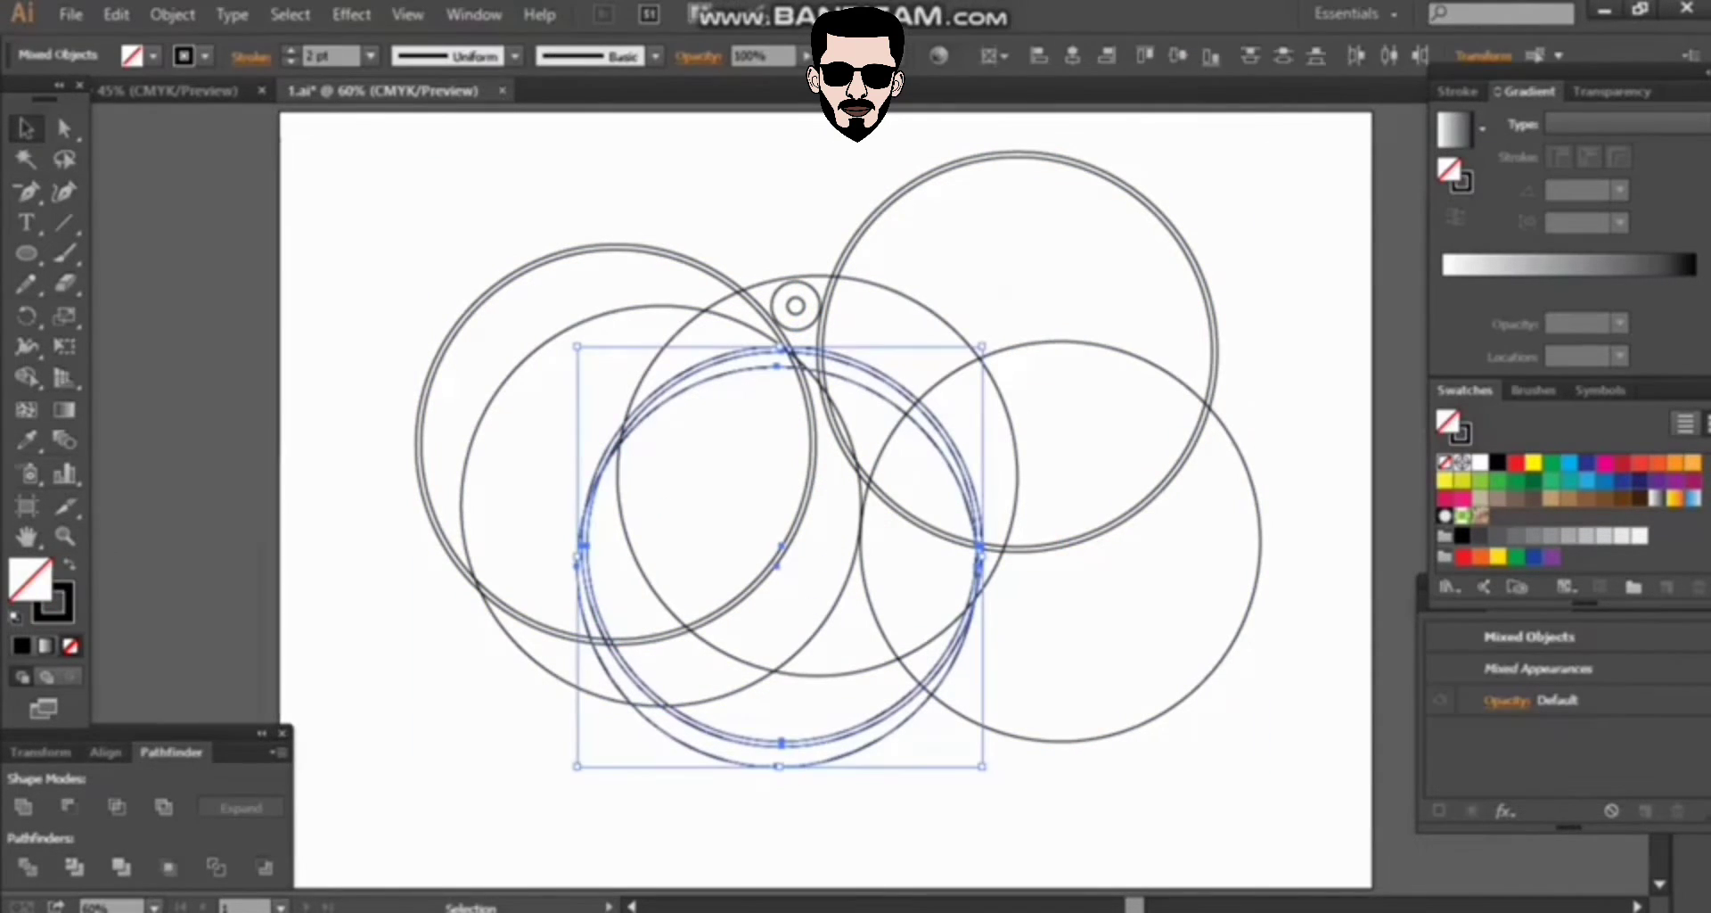
click(751, 566)
drag(762, 576, 767, 599)
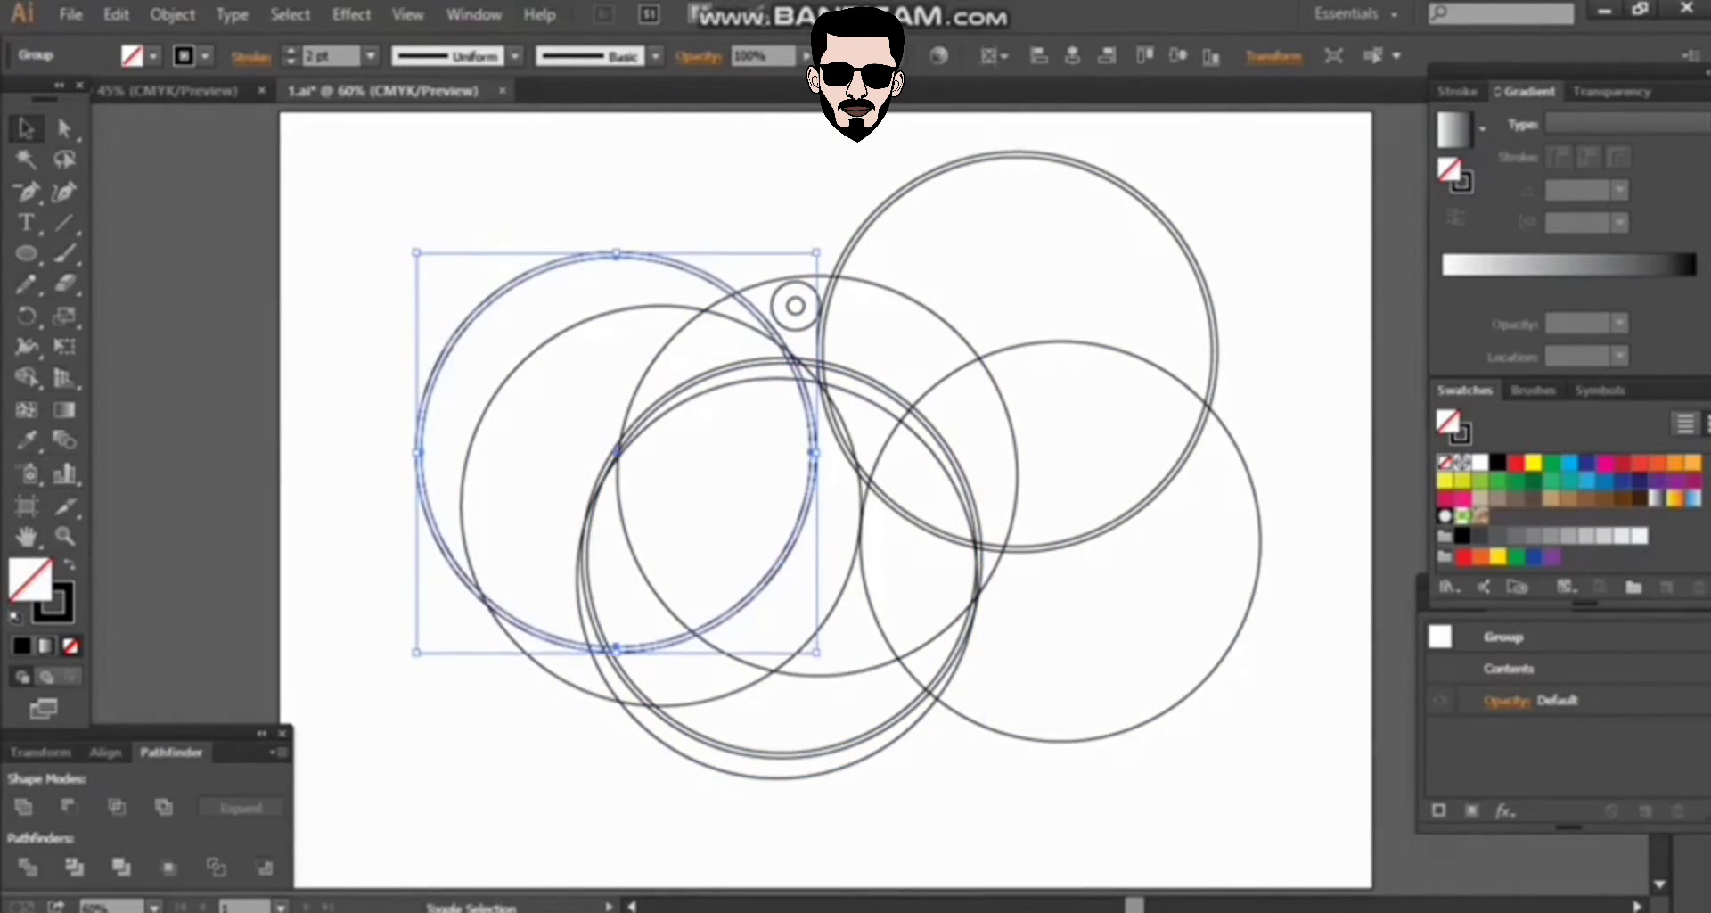
key(ctrl+shift+a)
key(ctrl+z)
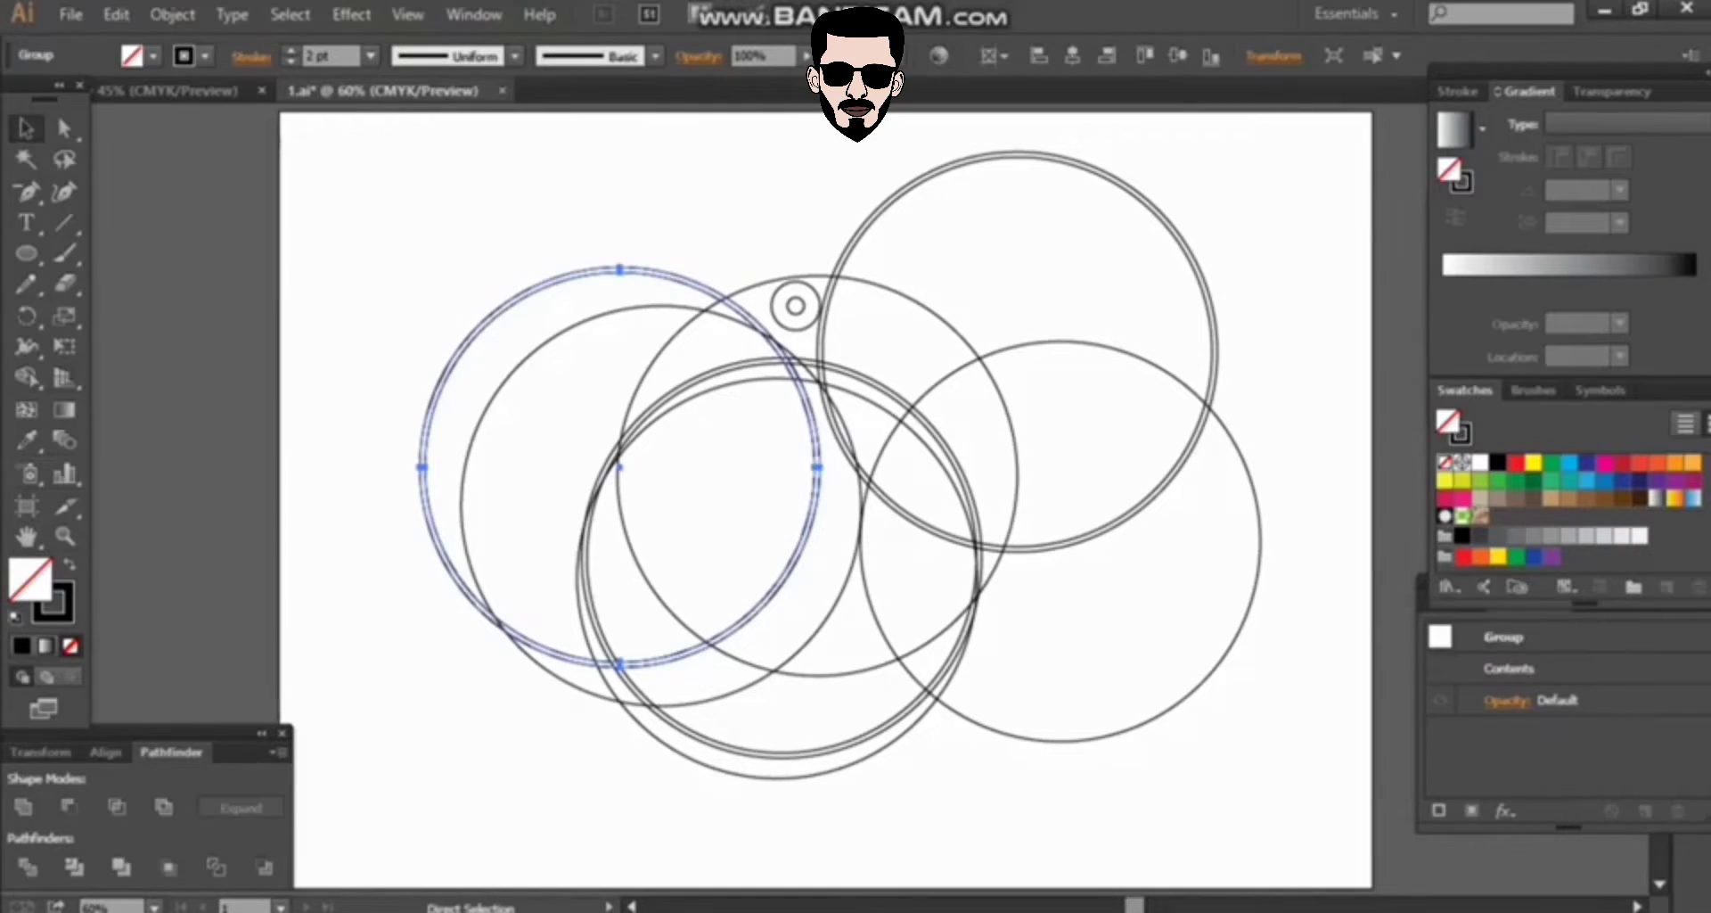
key(ctrl+z)
key(ctrl+z)
key(ctrl+z)
drag(1073, 537, 1121, 575)
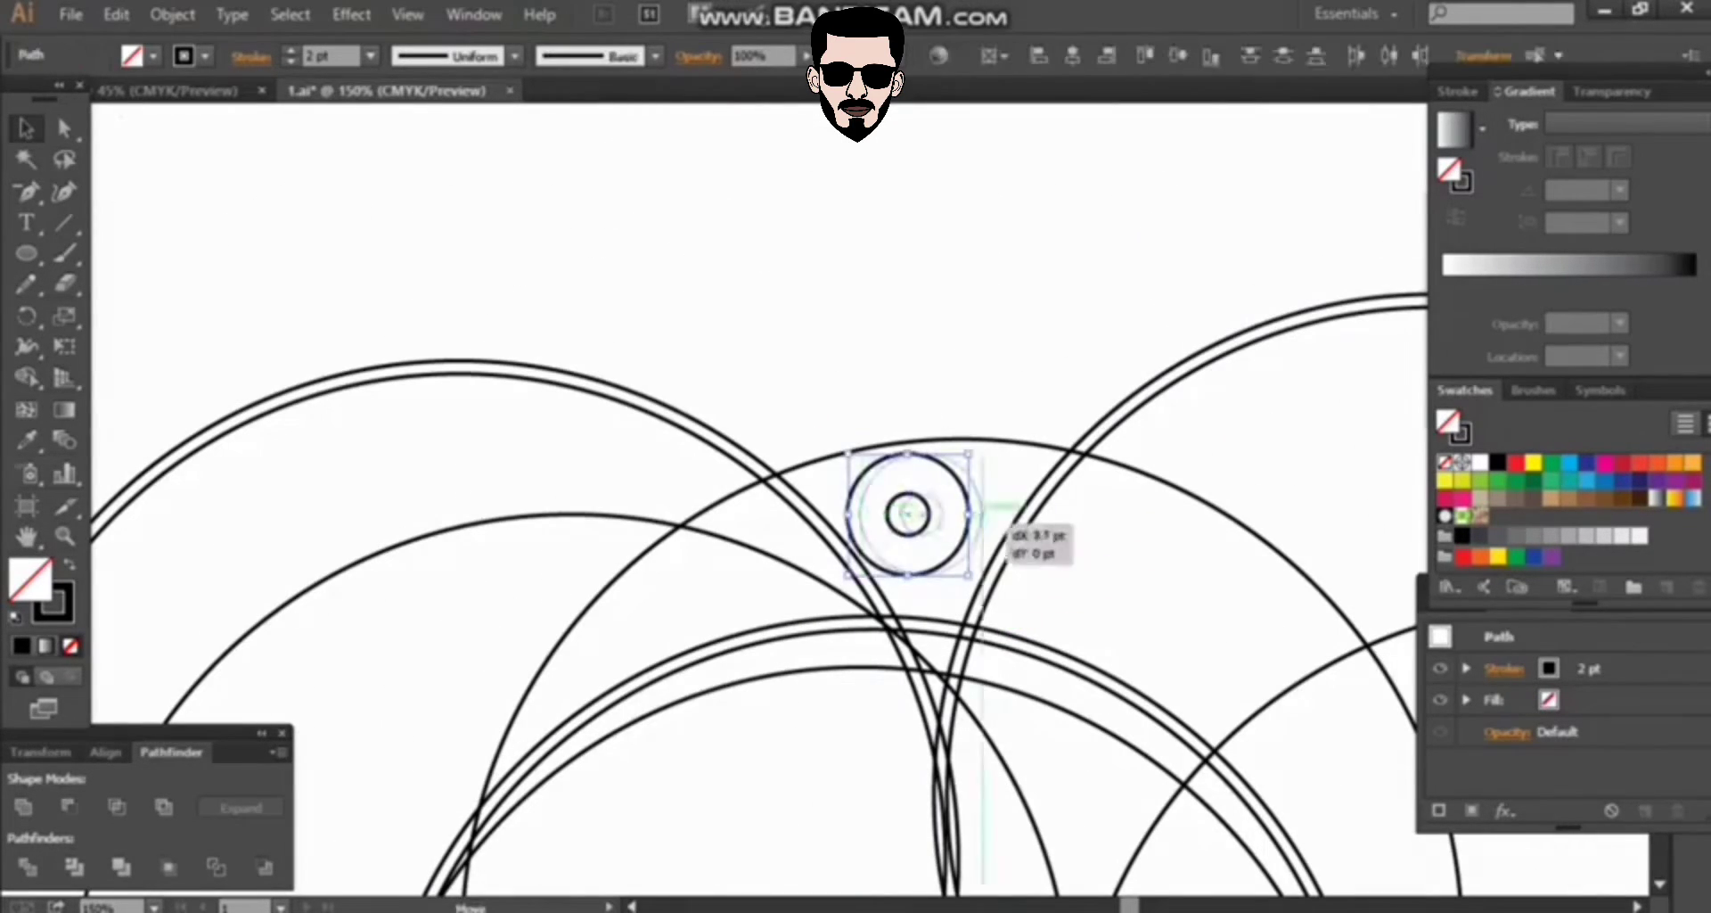
- Nudge the small eye circle slightly right and down into place
drag(967, 506, 991, 511)
key(ctrl+0)
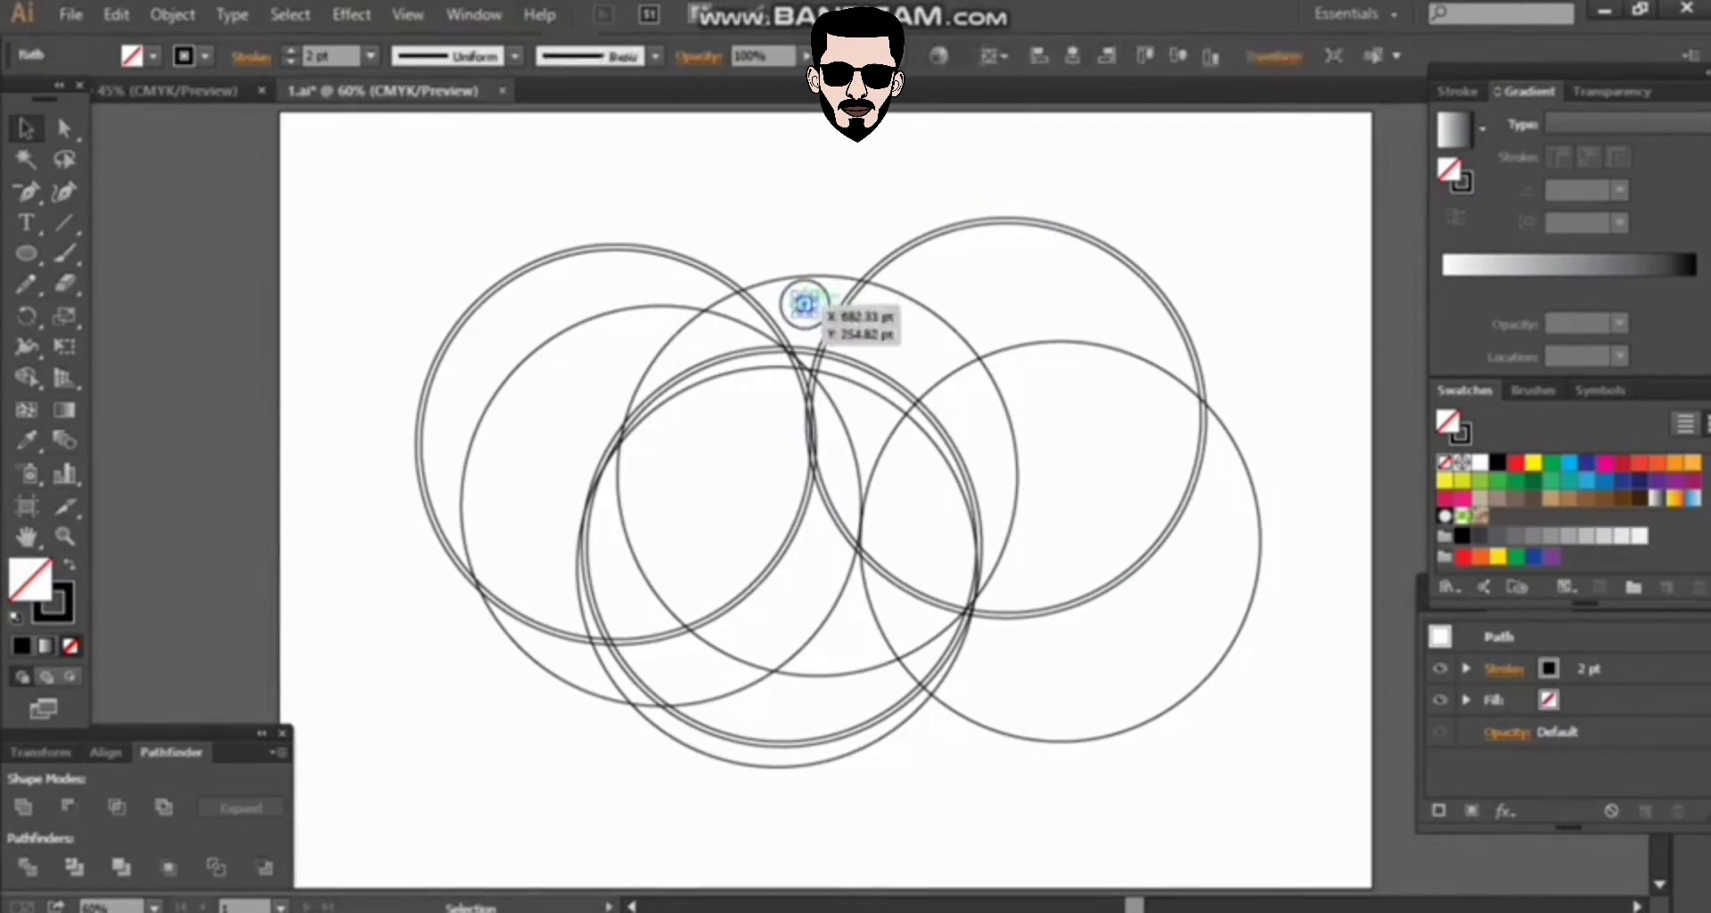
drag(806, 300, 803, 304)
key(ctrl+shift+a)
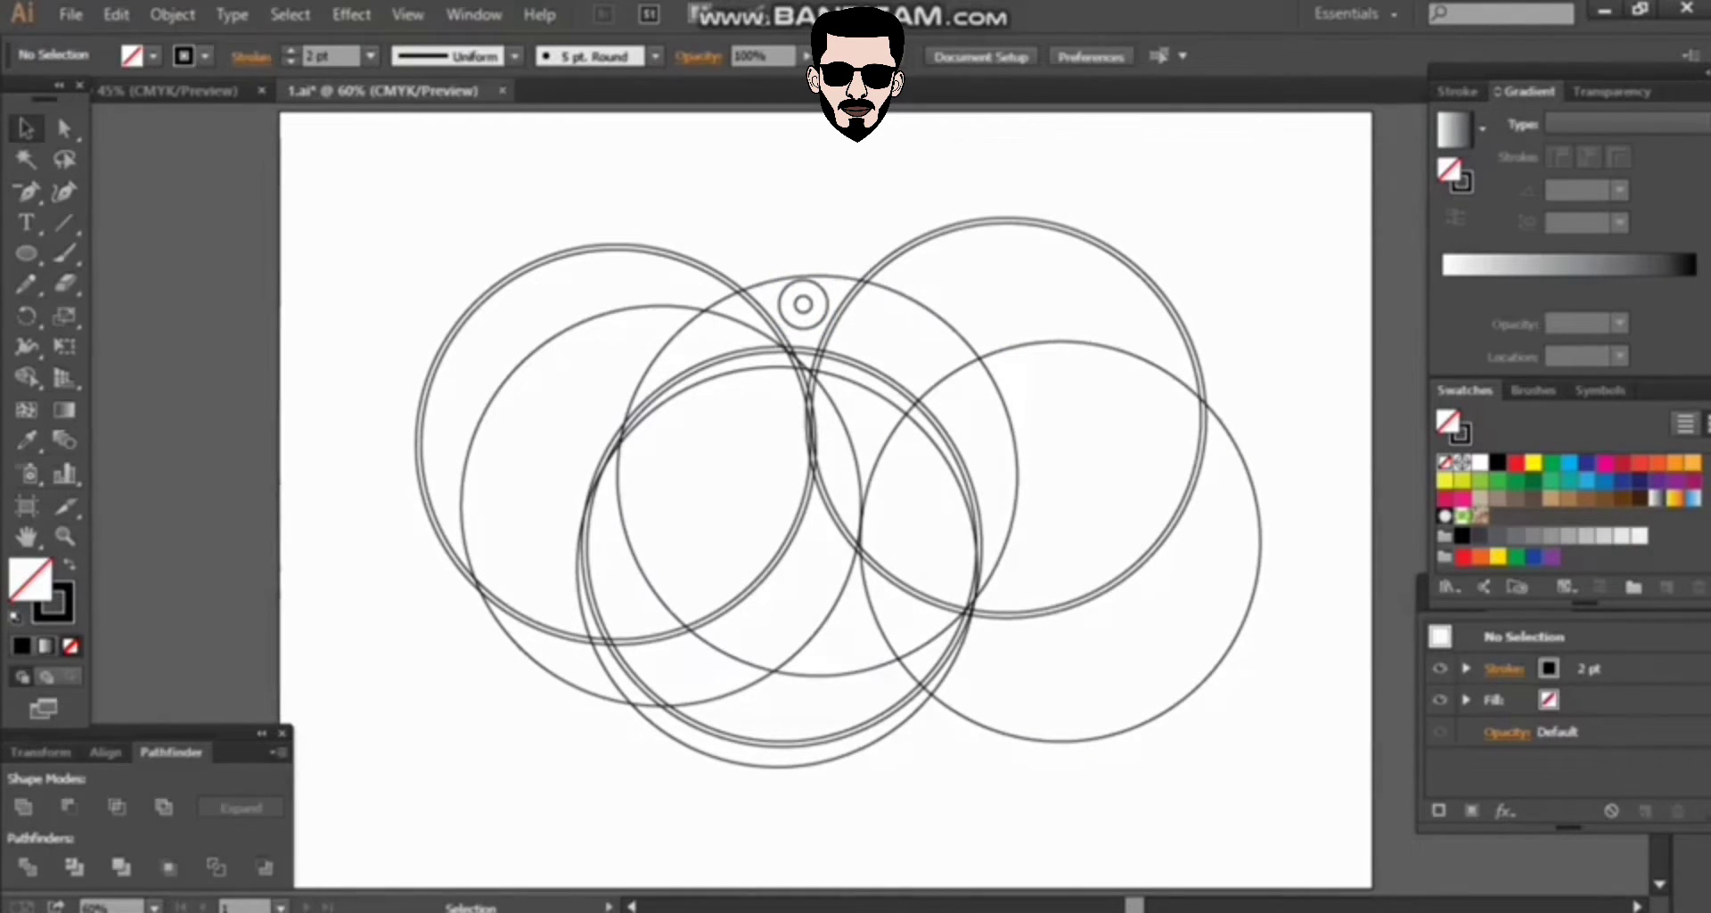
- Test moving the top-right circle up, inspect the left circle's edge, and shift the eye circle right
click(1206, 417)
mouse_move(1205, 416)
mouse_down()
mouse_move(1216, 350)
mouse_move(1217, 397)
mouse_up()
click(814, 446)
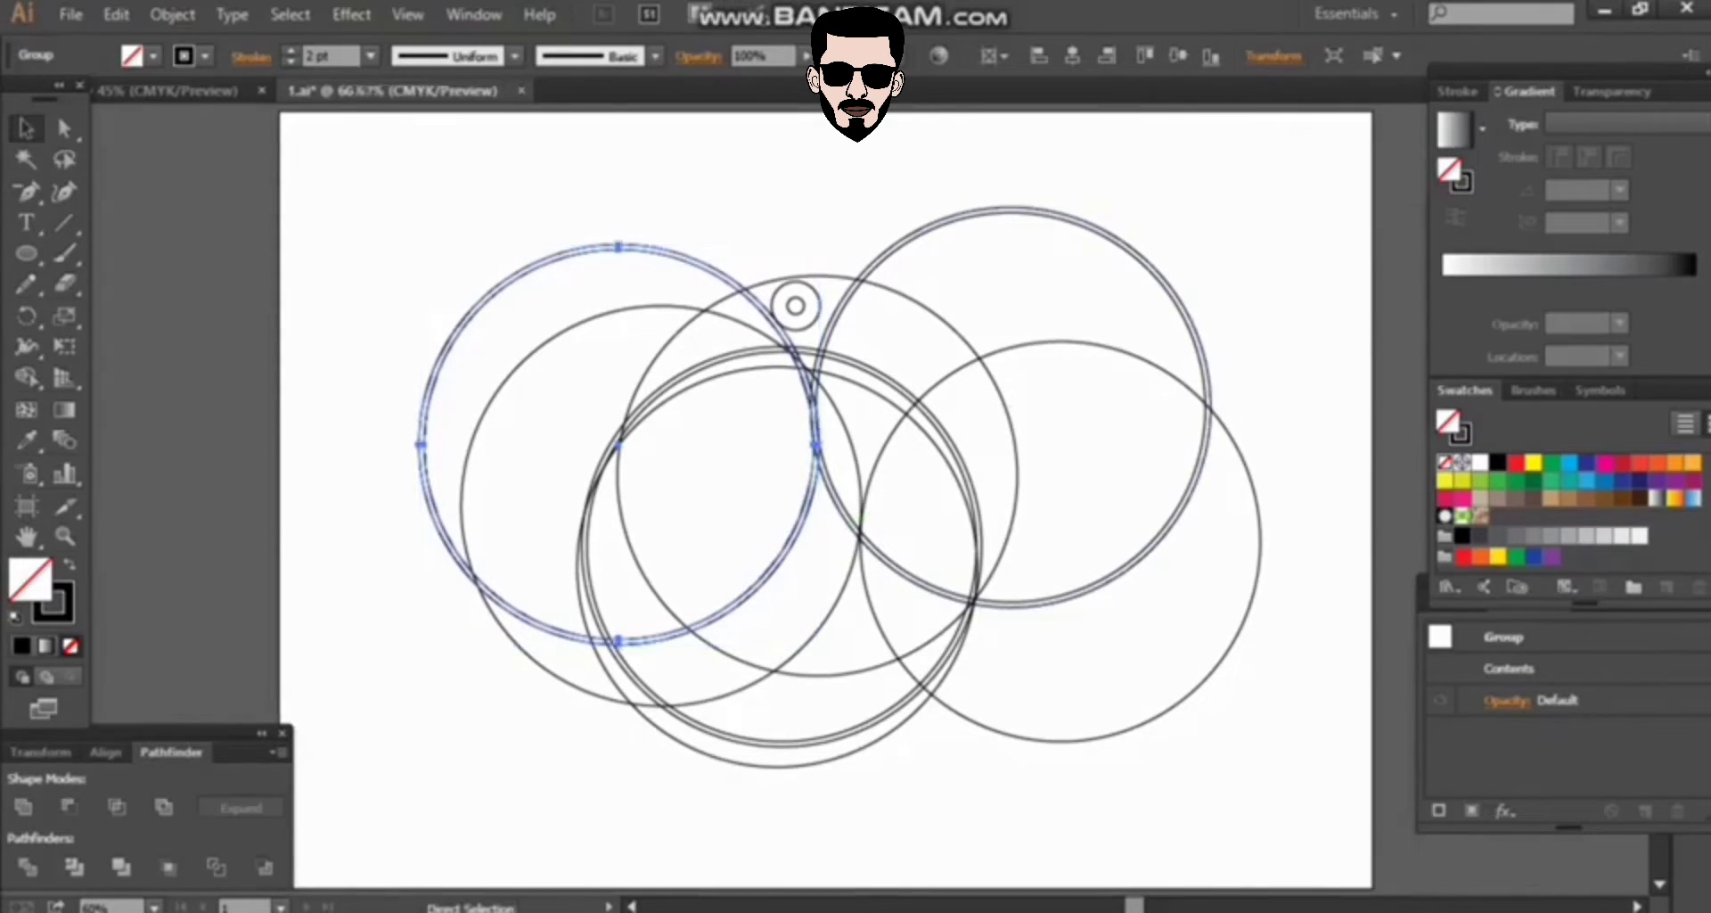
key(ctrl+equal)
key(ctrl+equal)
key(ctrl+equal)
scroll(758, 499, up, 3)
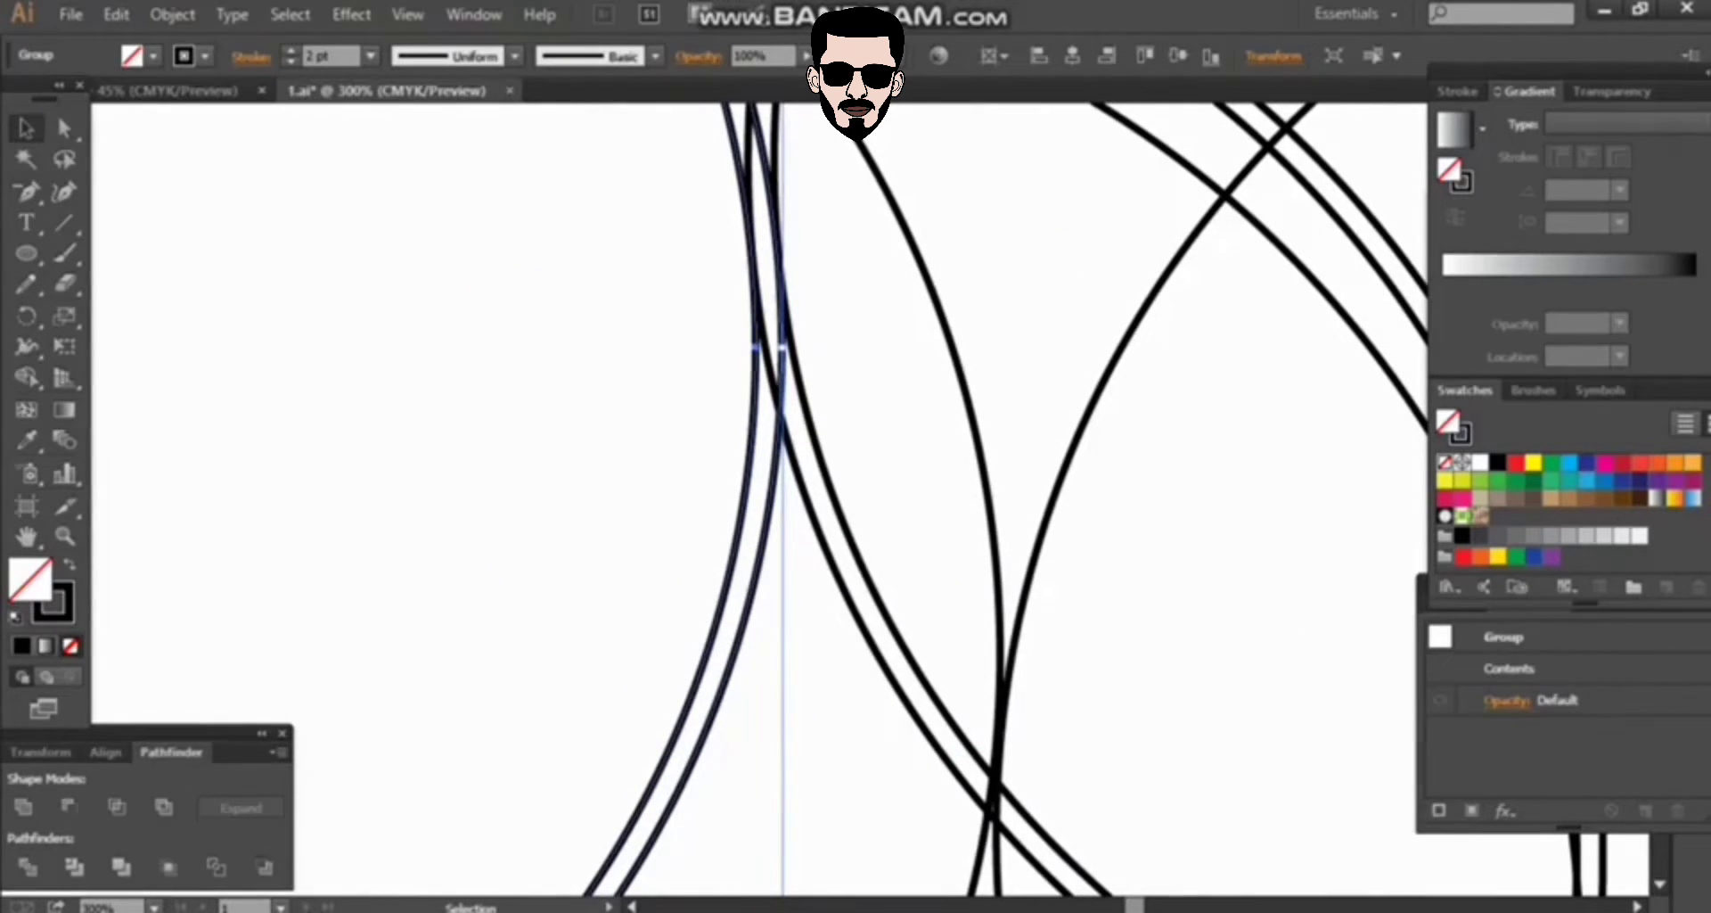
key(ctrl+0)
click(784, 294)
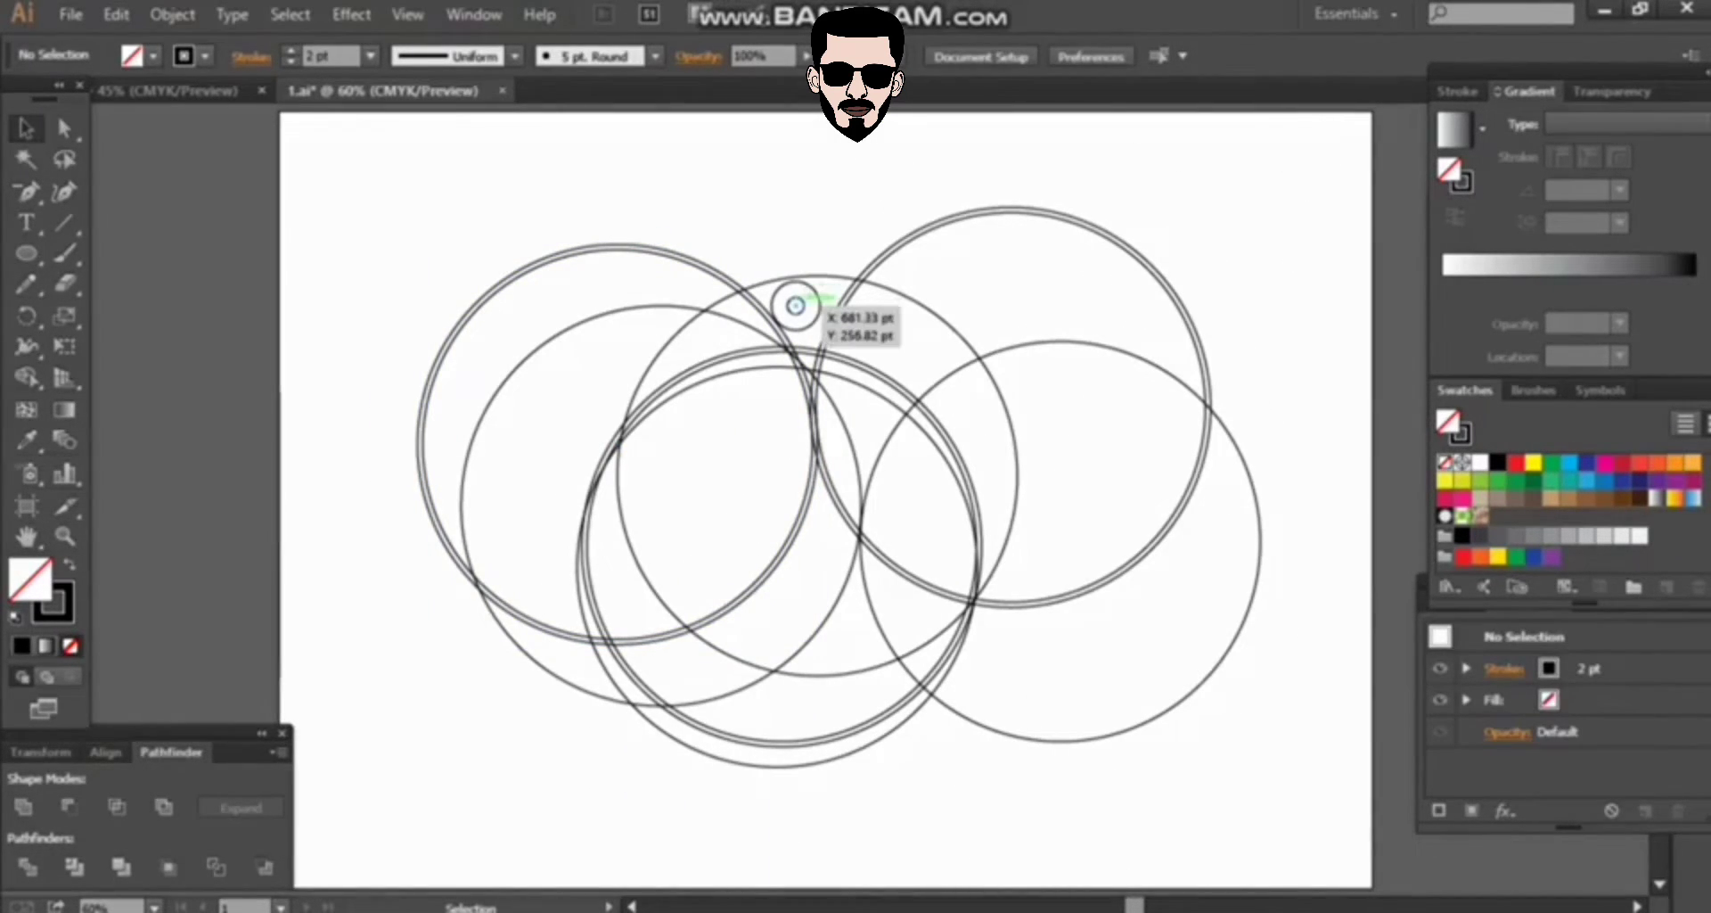
click(796, 306)
drag(796, 306, 803, 306)
- Set the stroke to None, select all circles, and give them a black fill
click(642, 285)
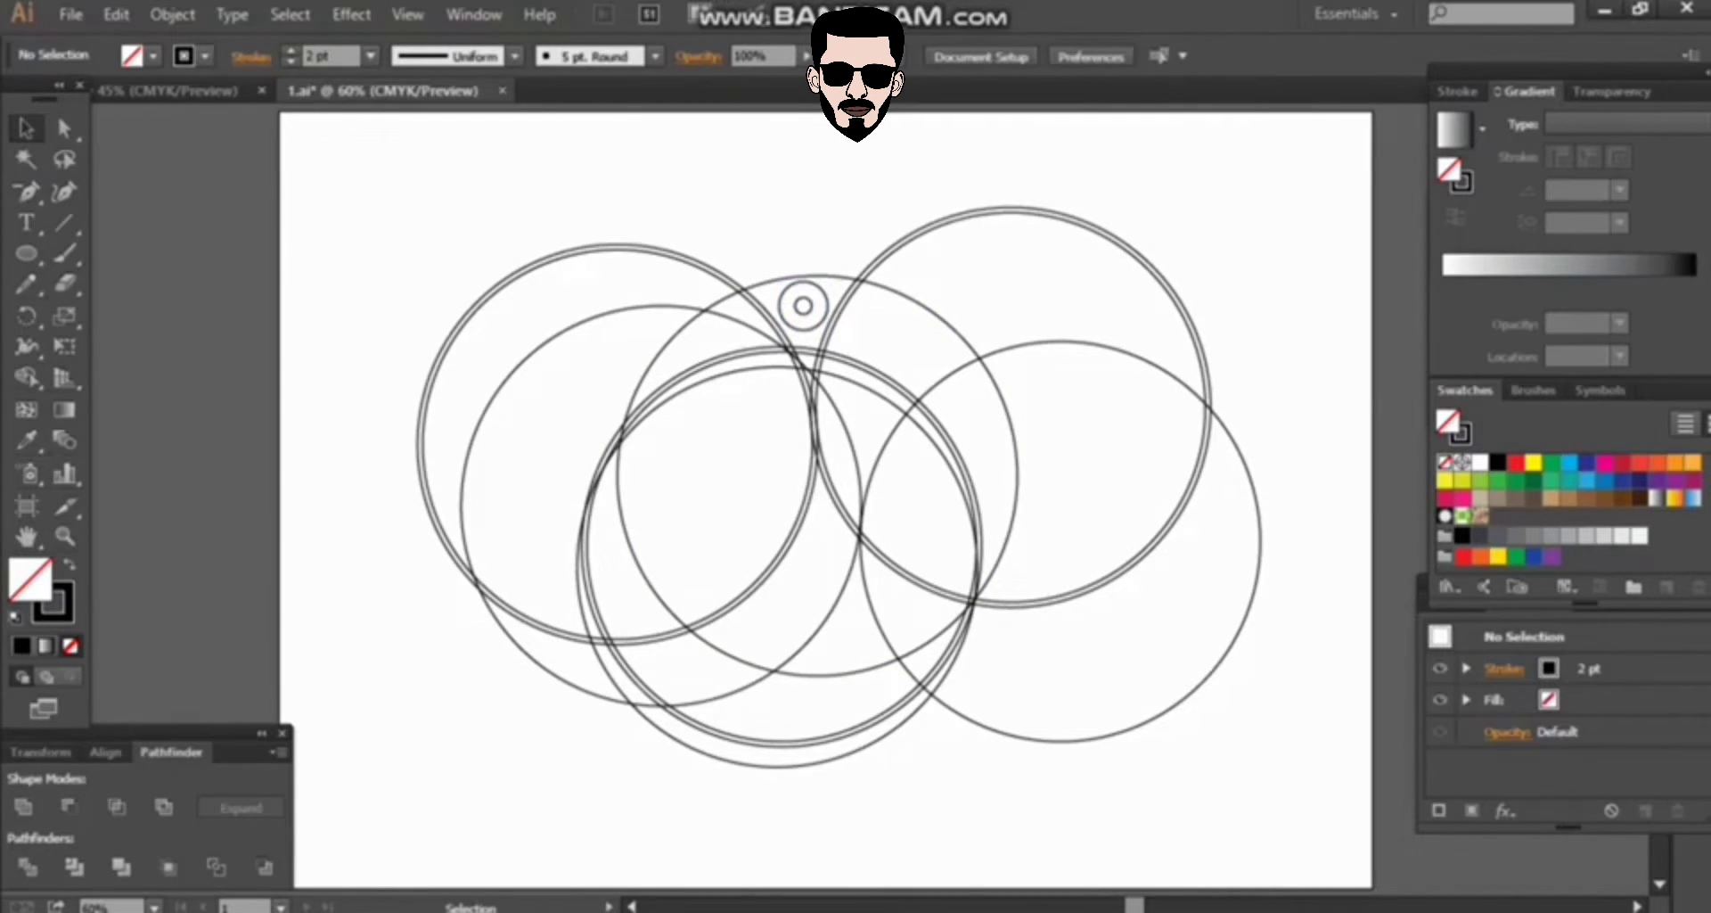
key(a)
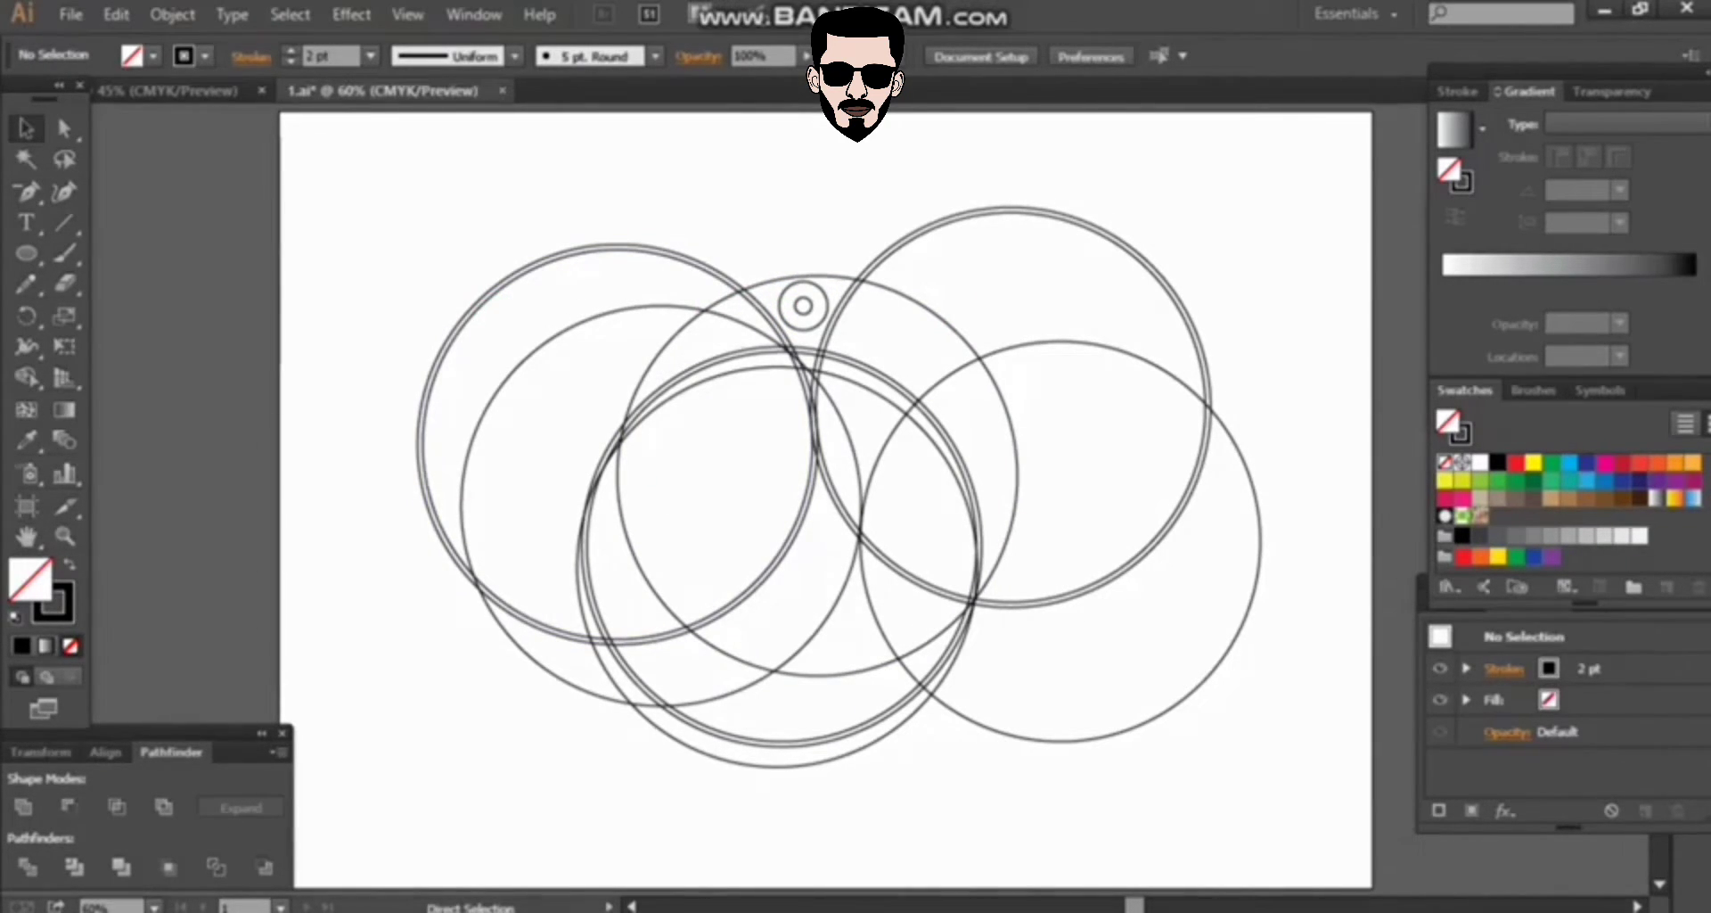
key(slash)
click(27, 376)
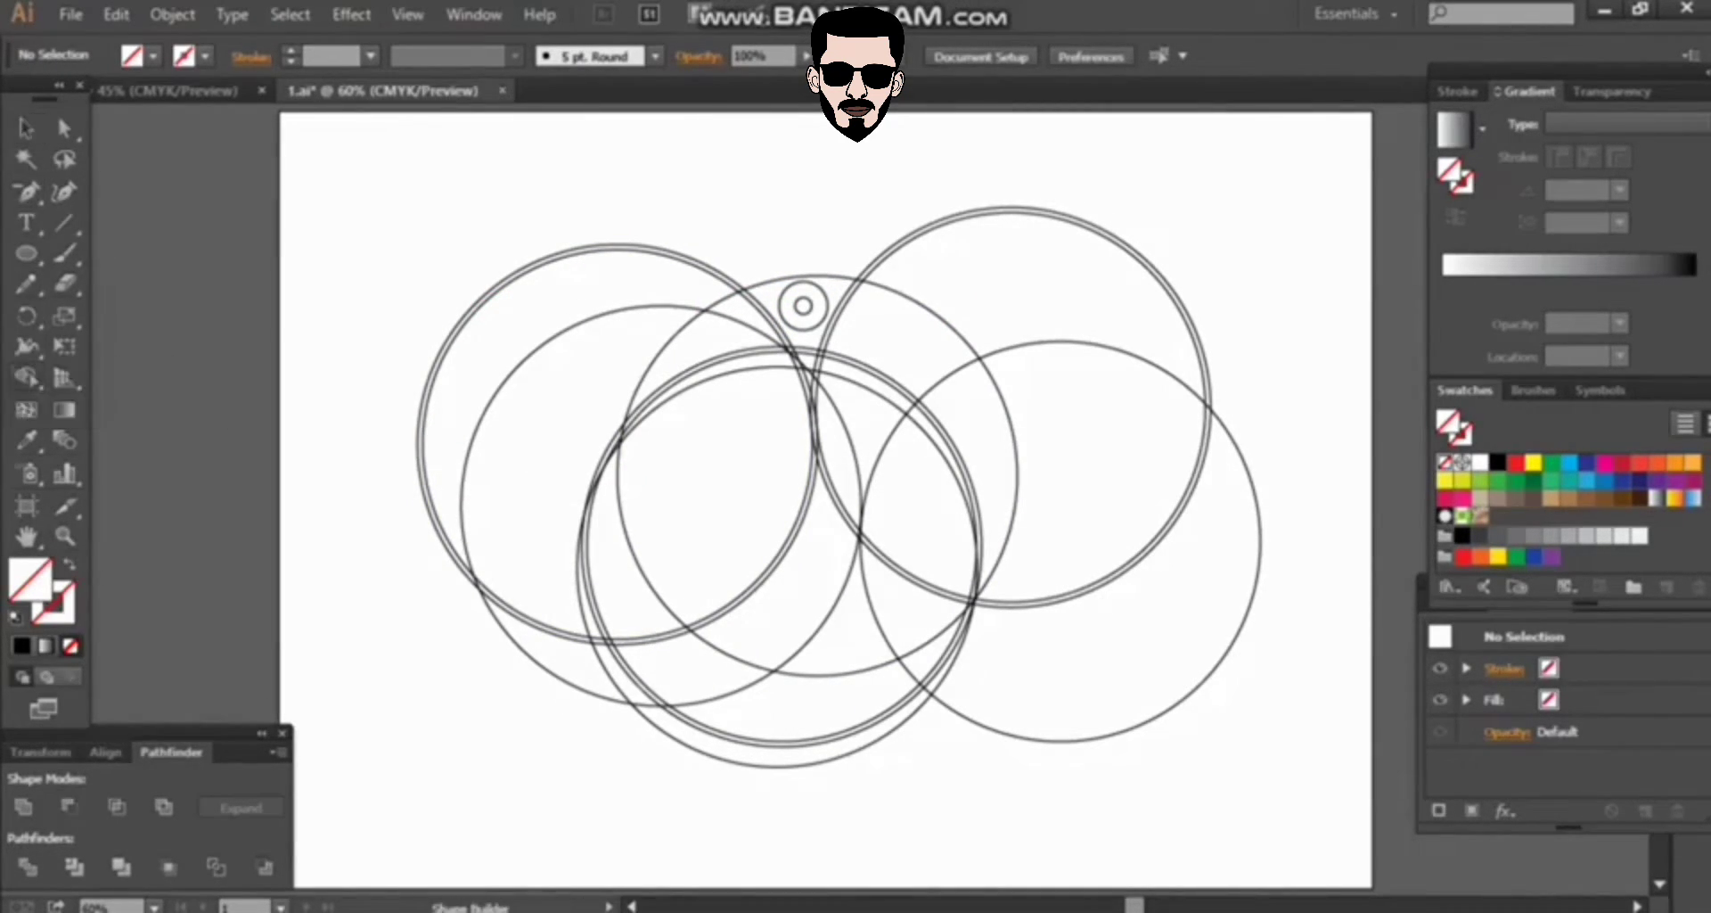
key(ctrl+a)
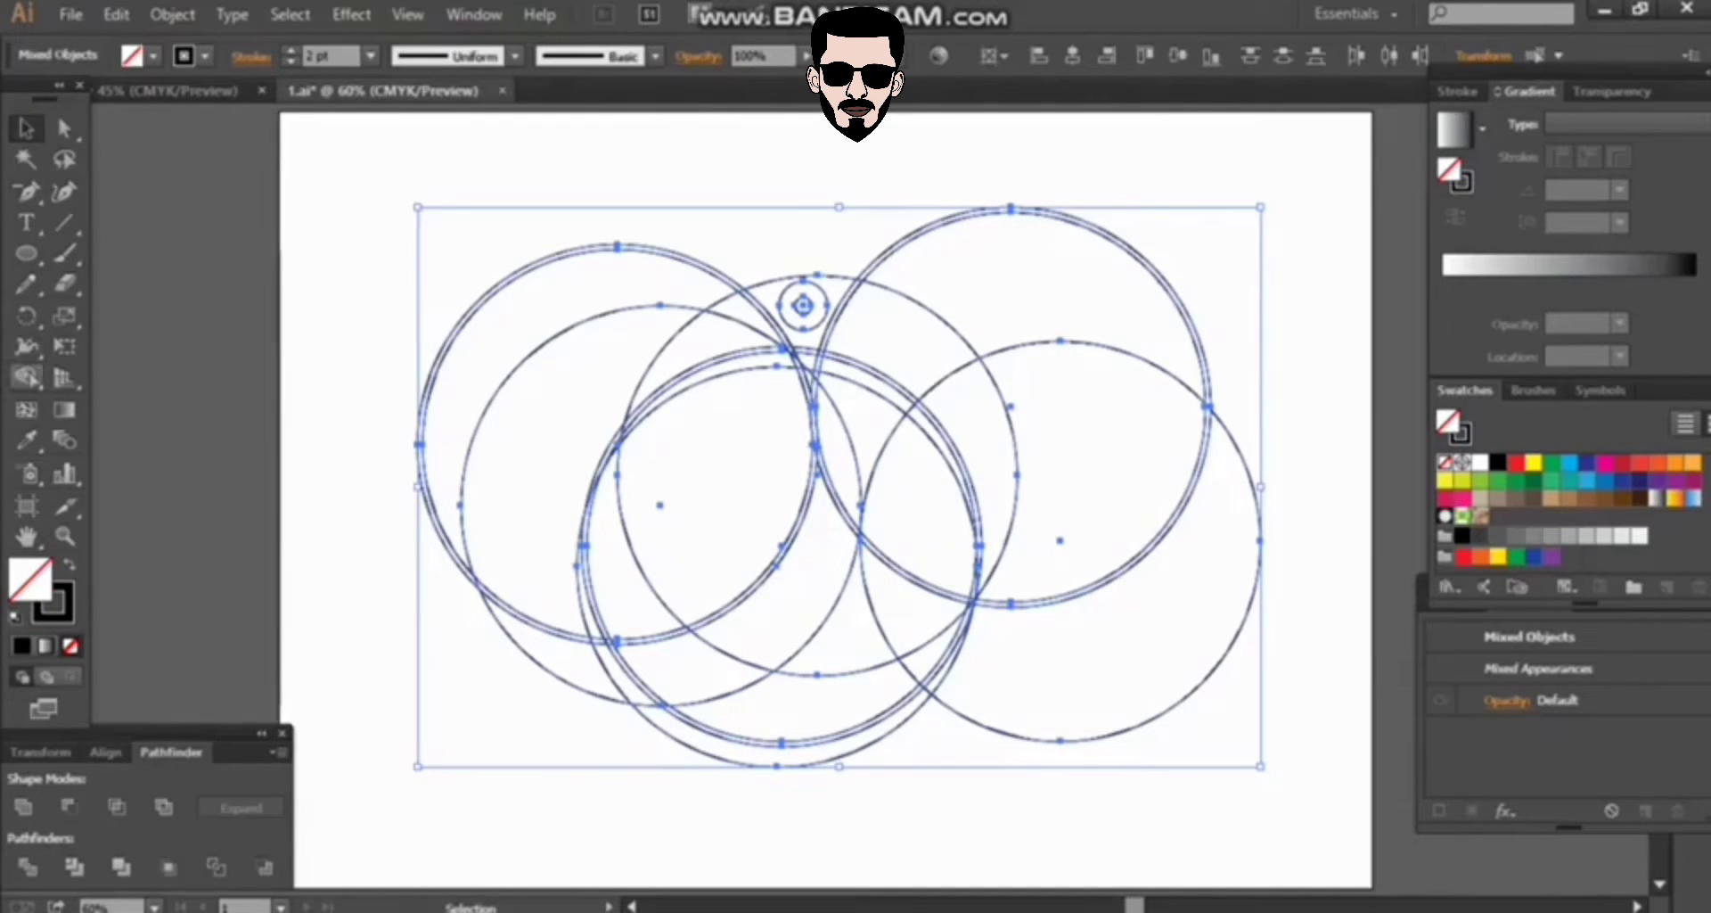
click(27, 376)
click(70, 563)
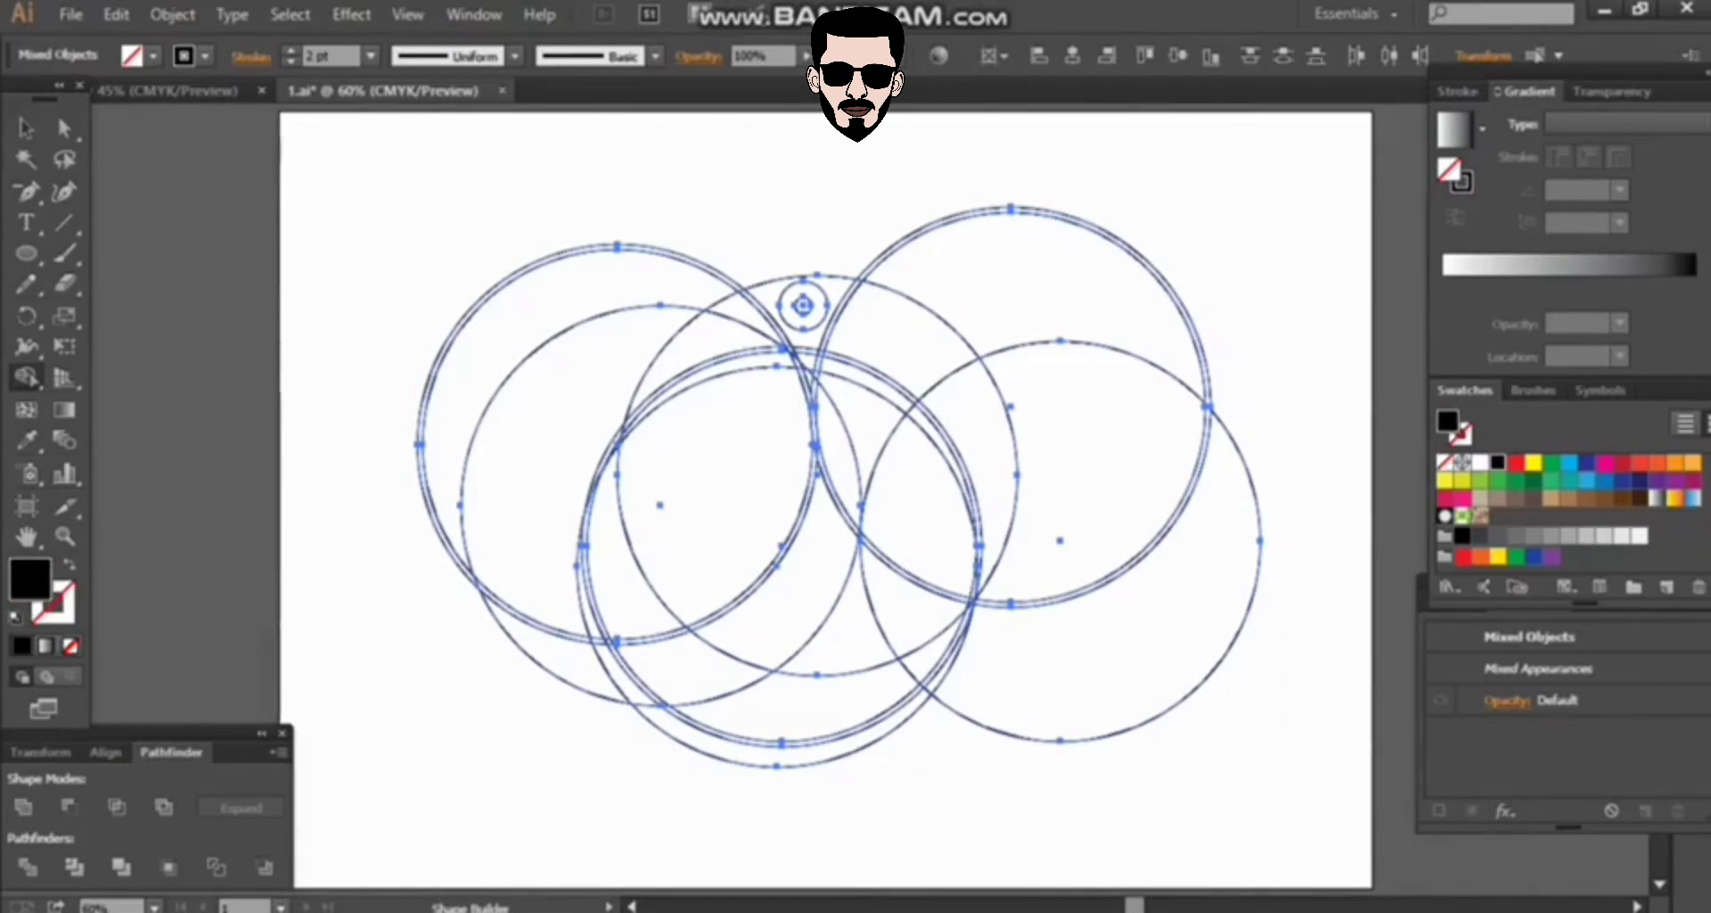
- Shape-build the crescents, arcs and lenses around the eye black, leaving the eye ring and central lens white
drag(891, 329, 994, 534)
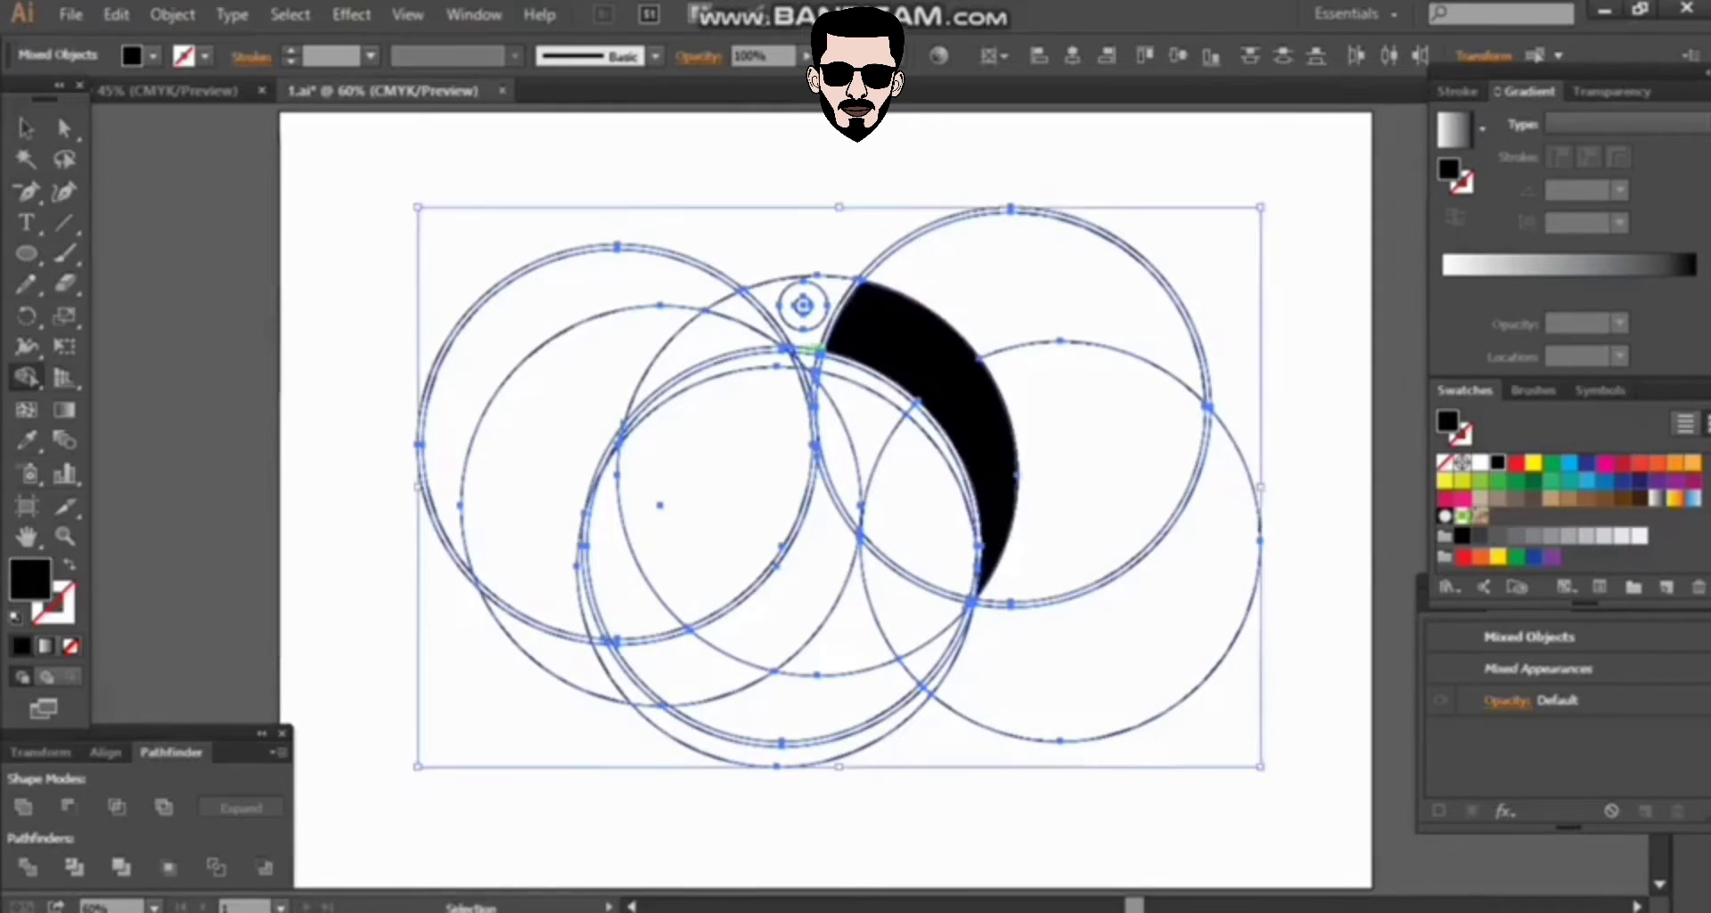
key(ctrl+1)
click(785, 230)
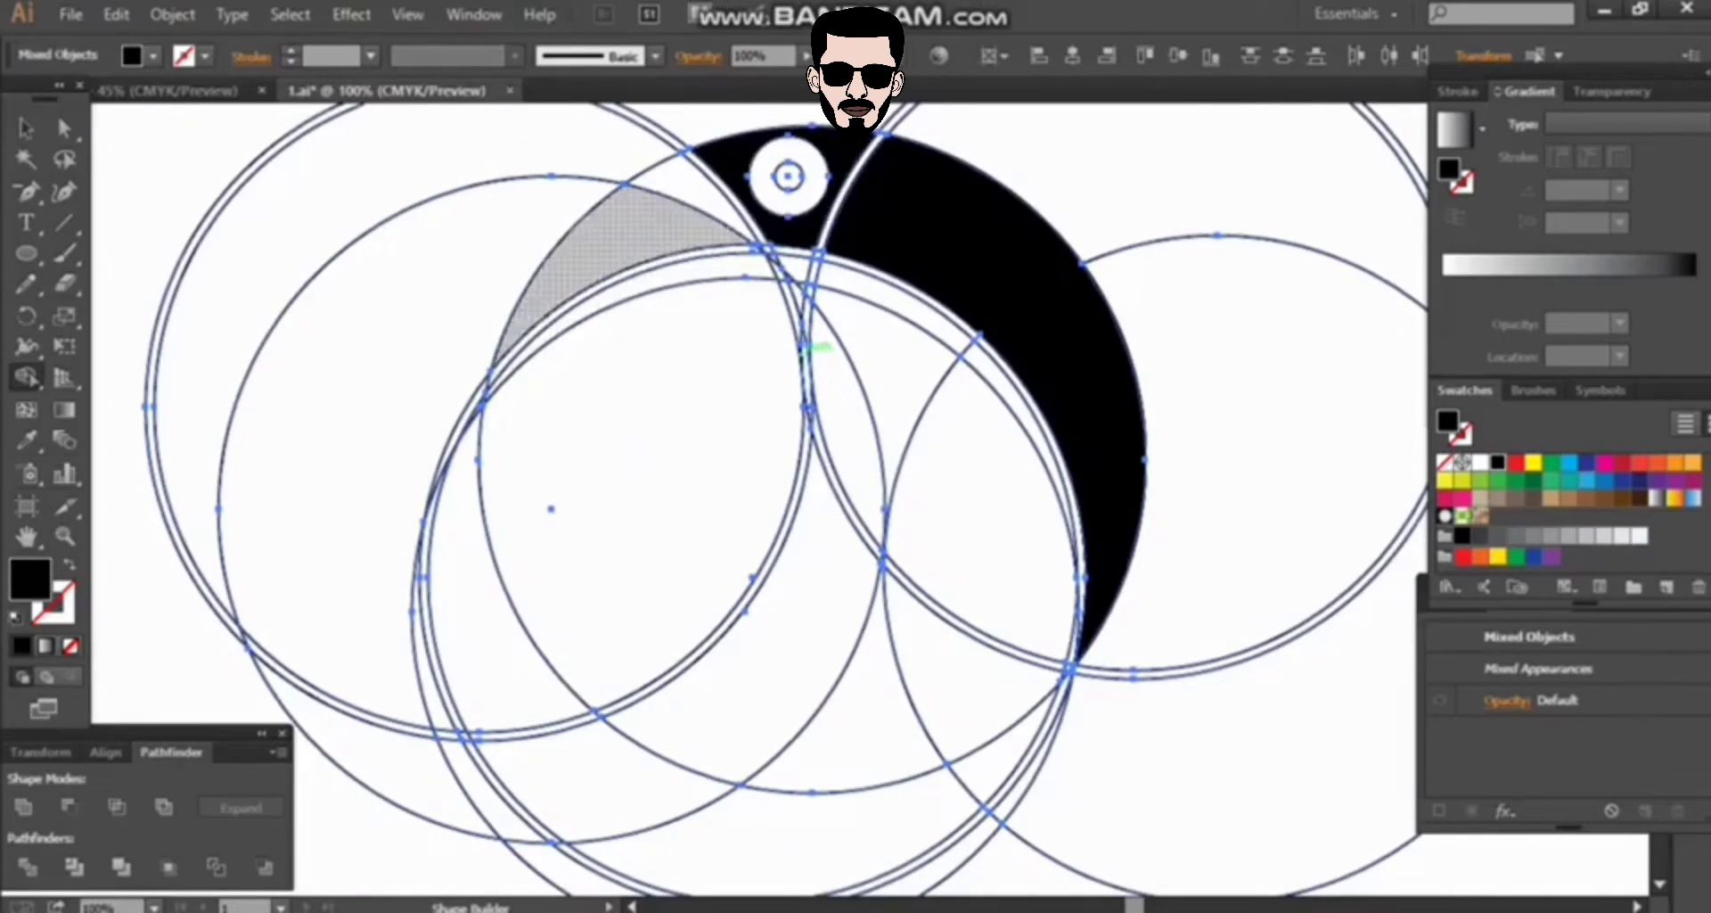
click(624, 232)
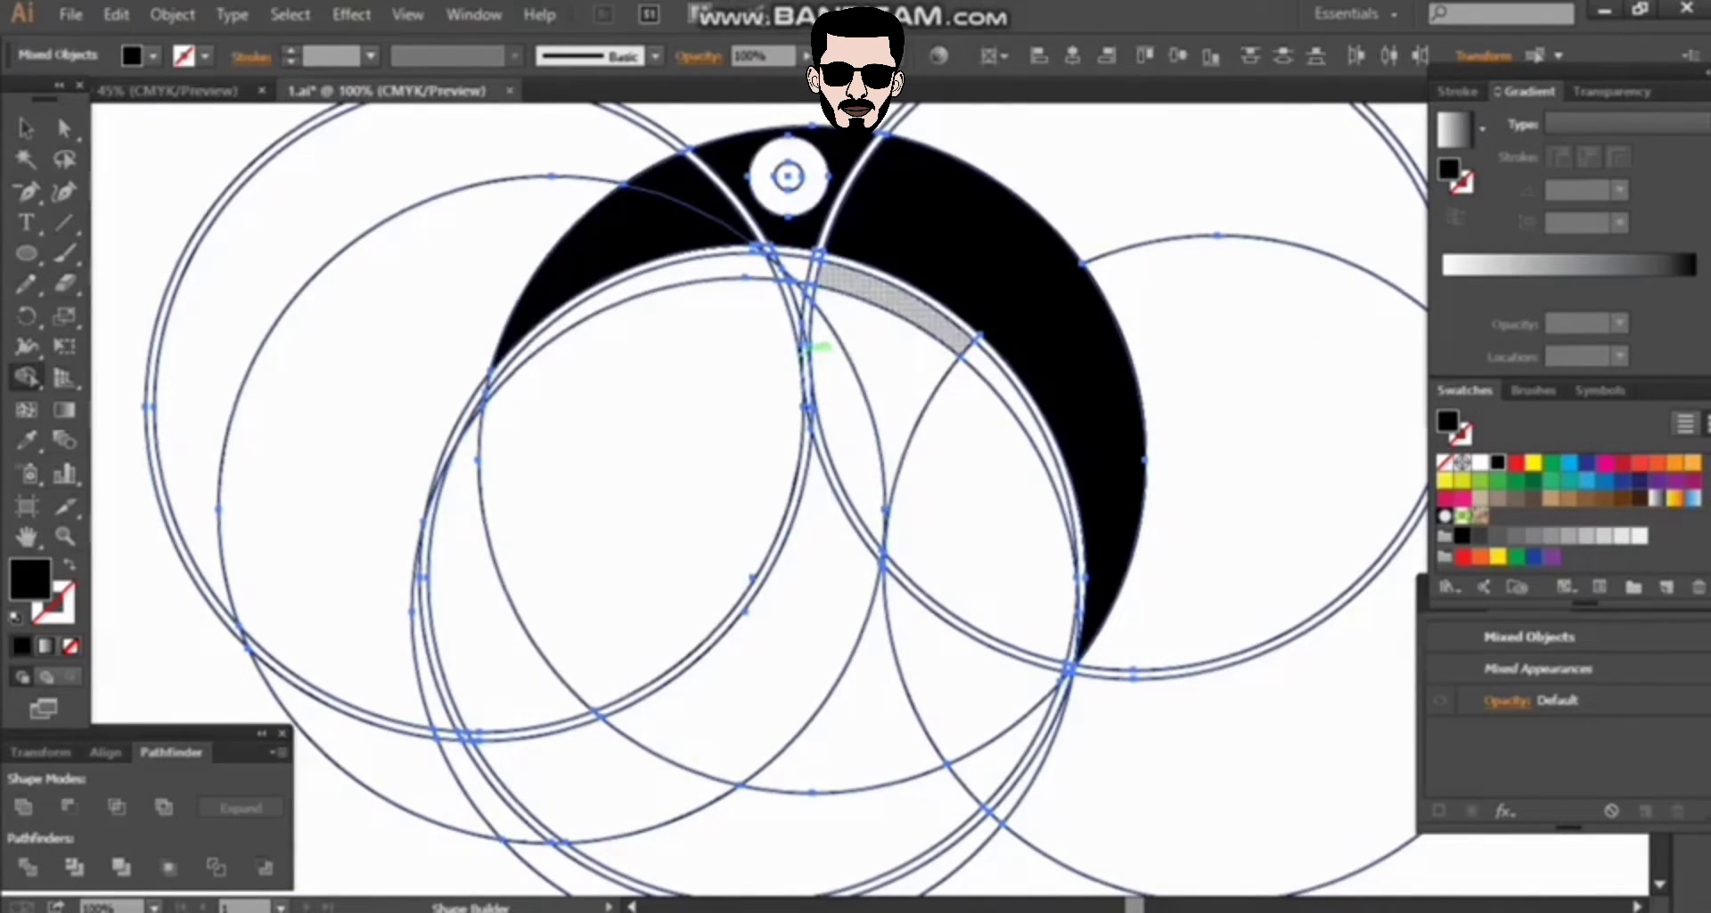
click(891, 298)
click(1017, 428)
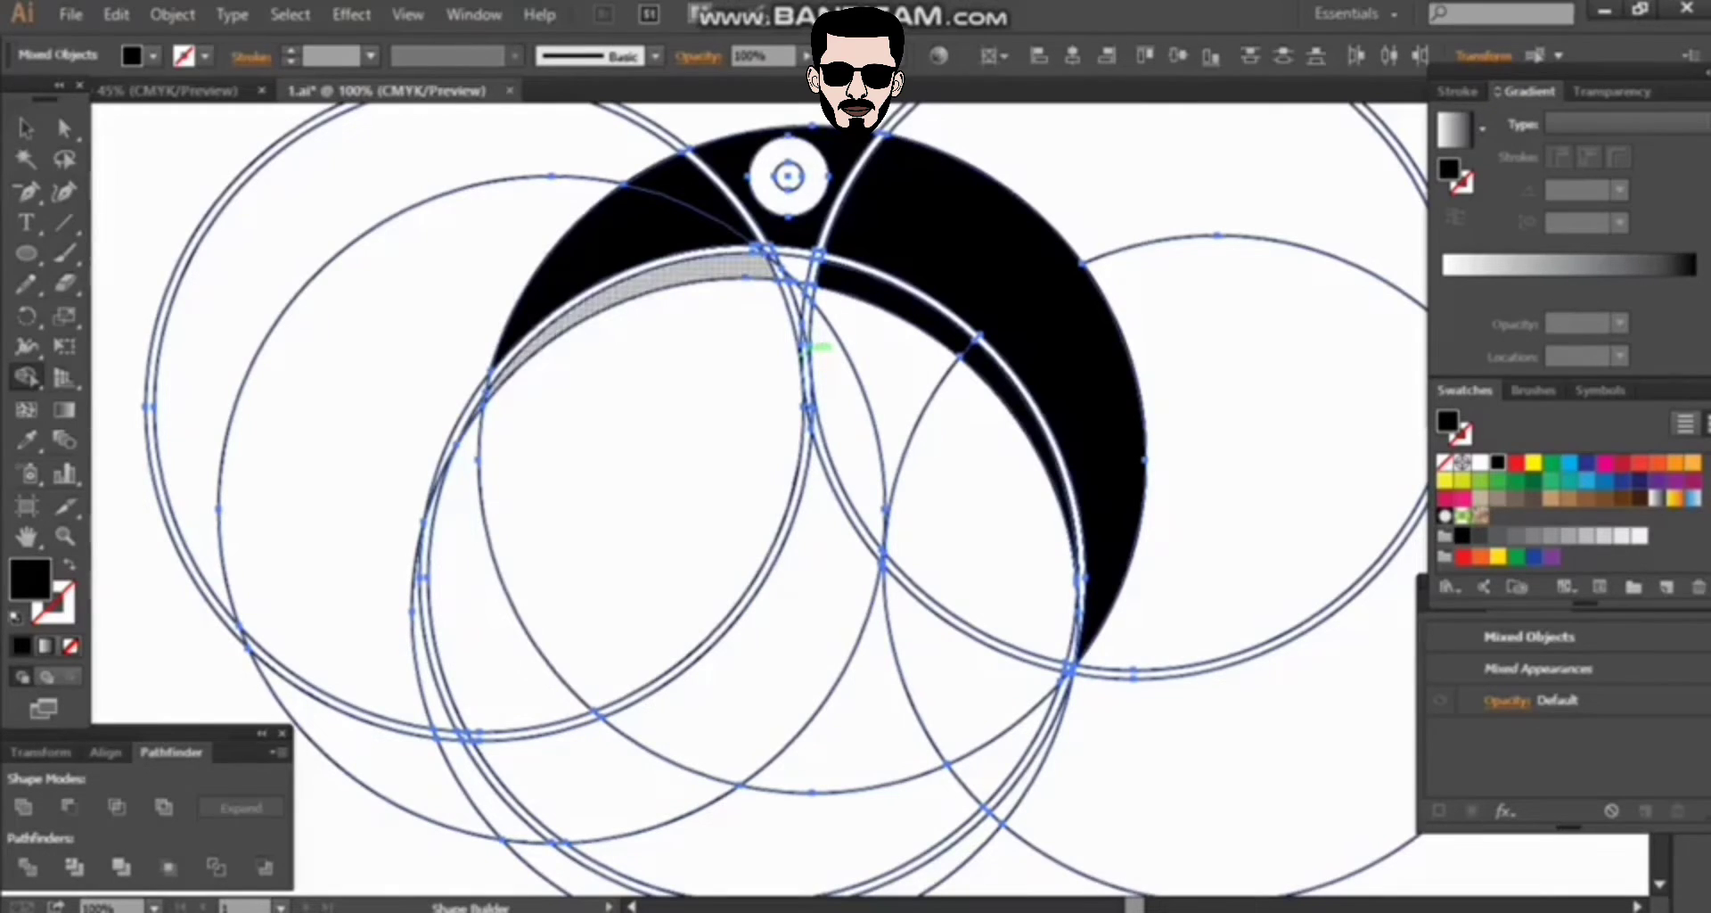
click(641, 491)
click(739, 642)
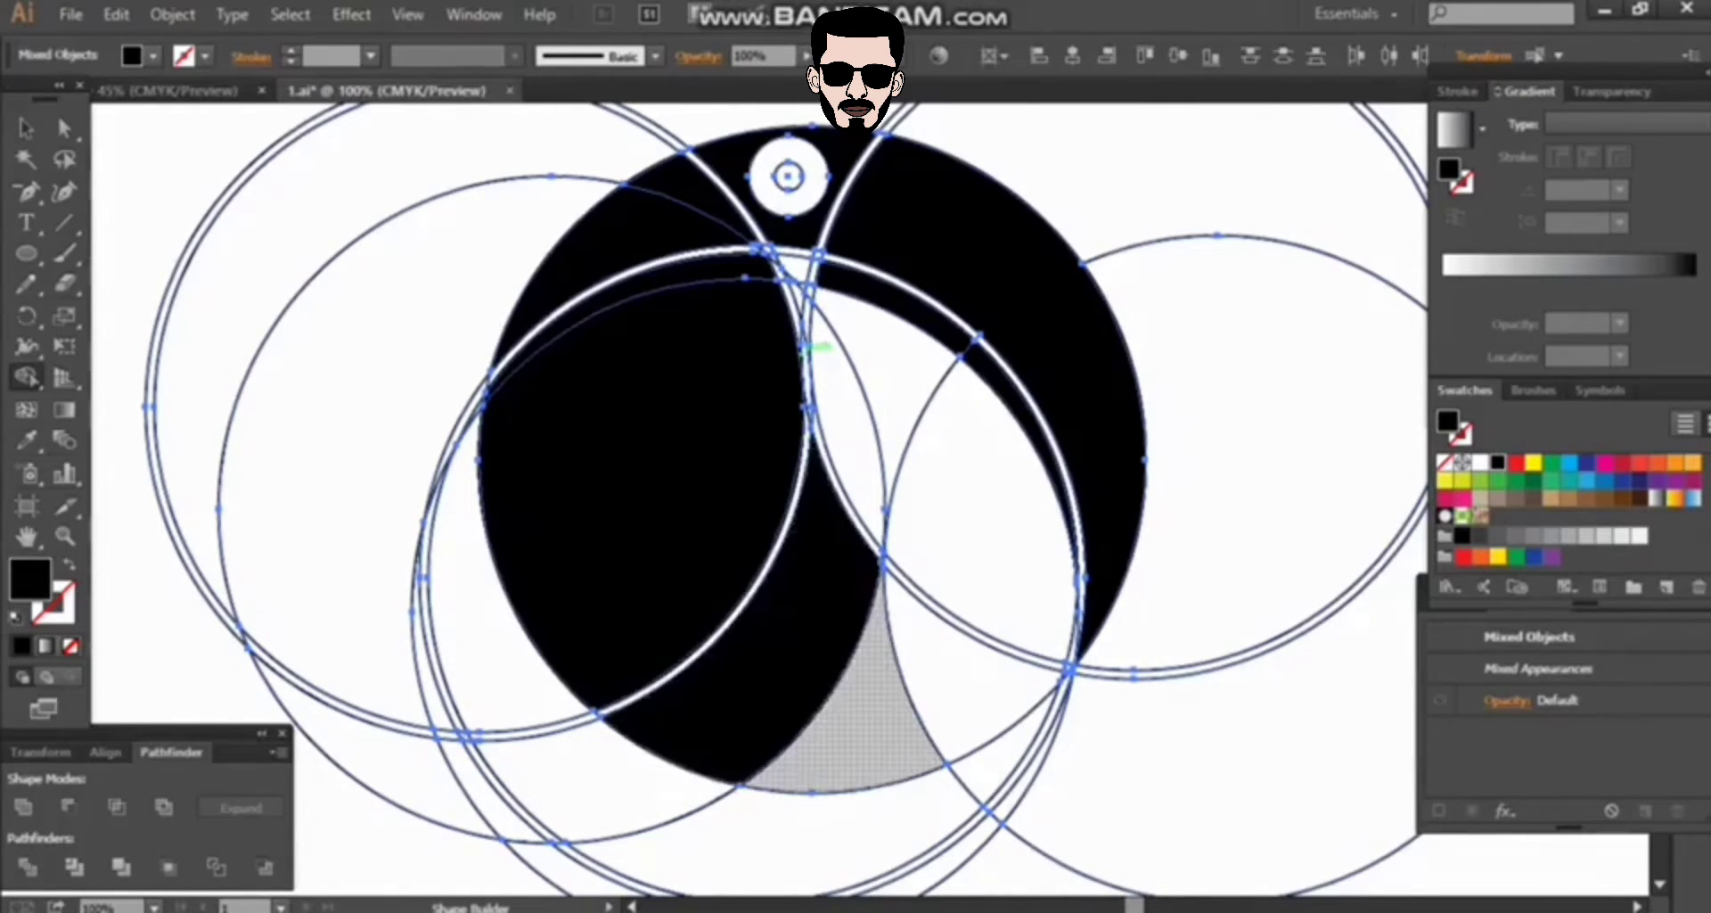
click(829, 713)
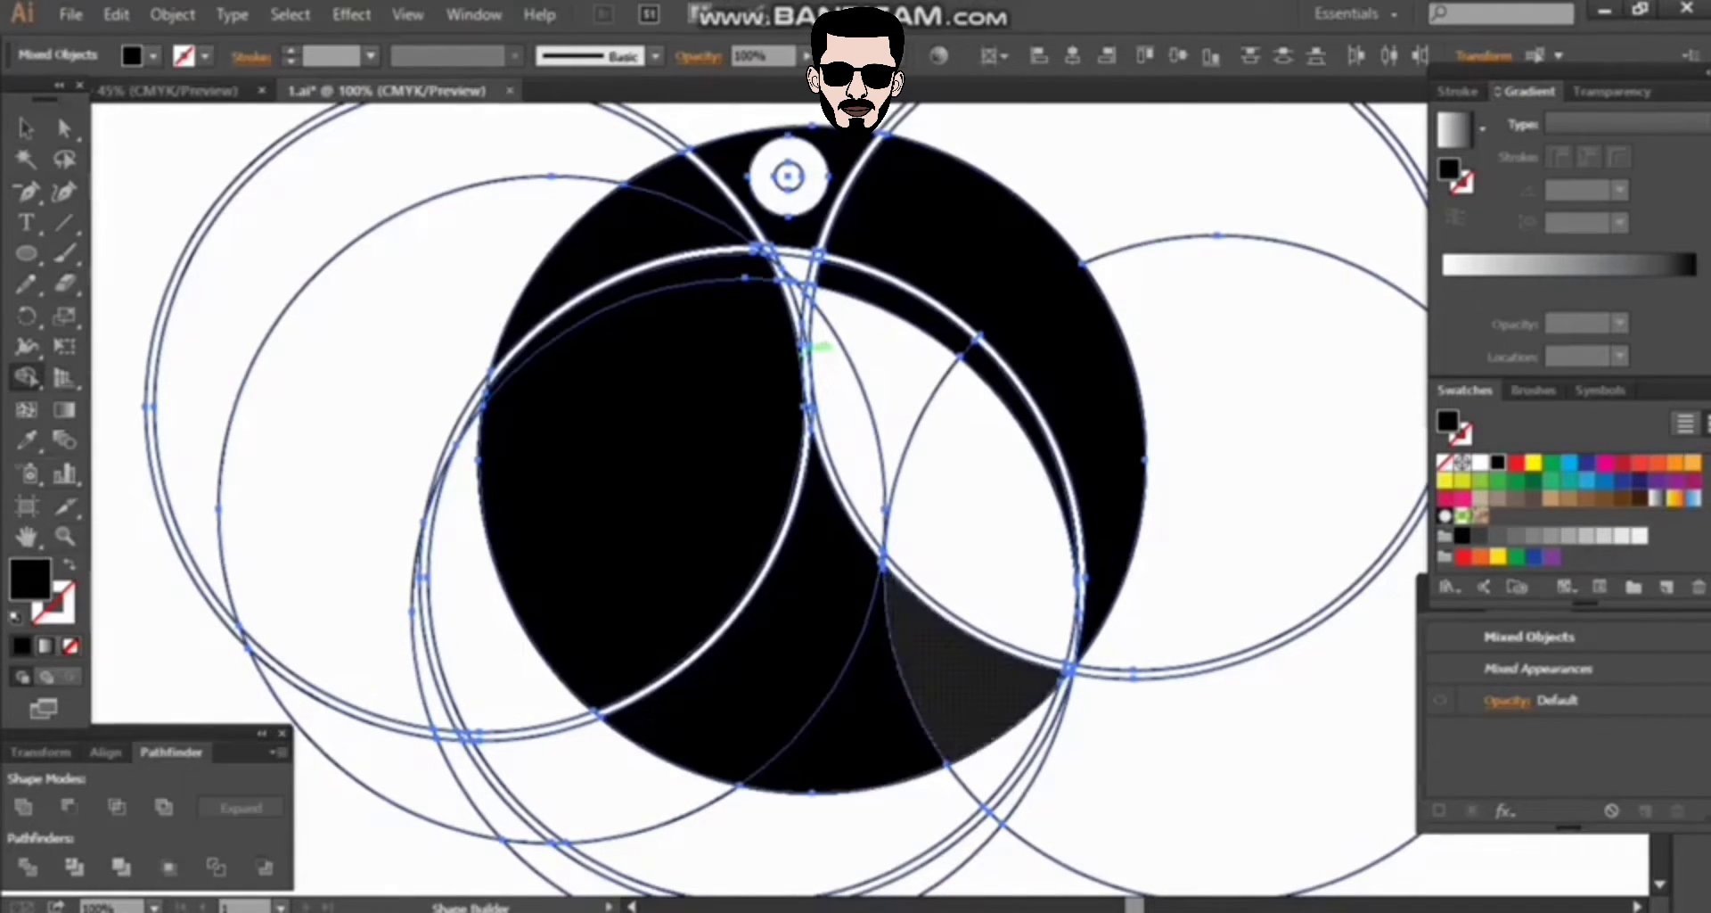
click(962, 678)
alt+click(820, 346)
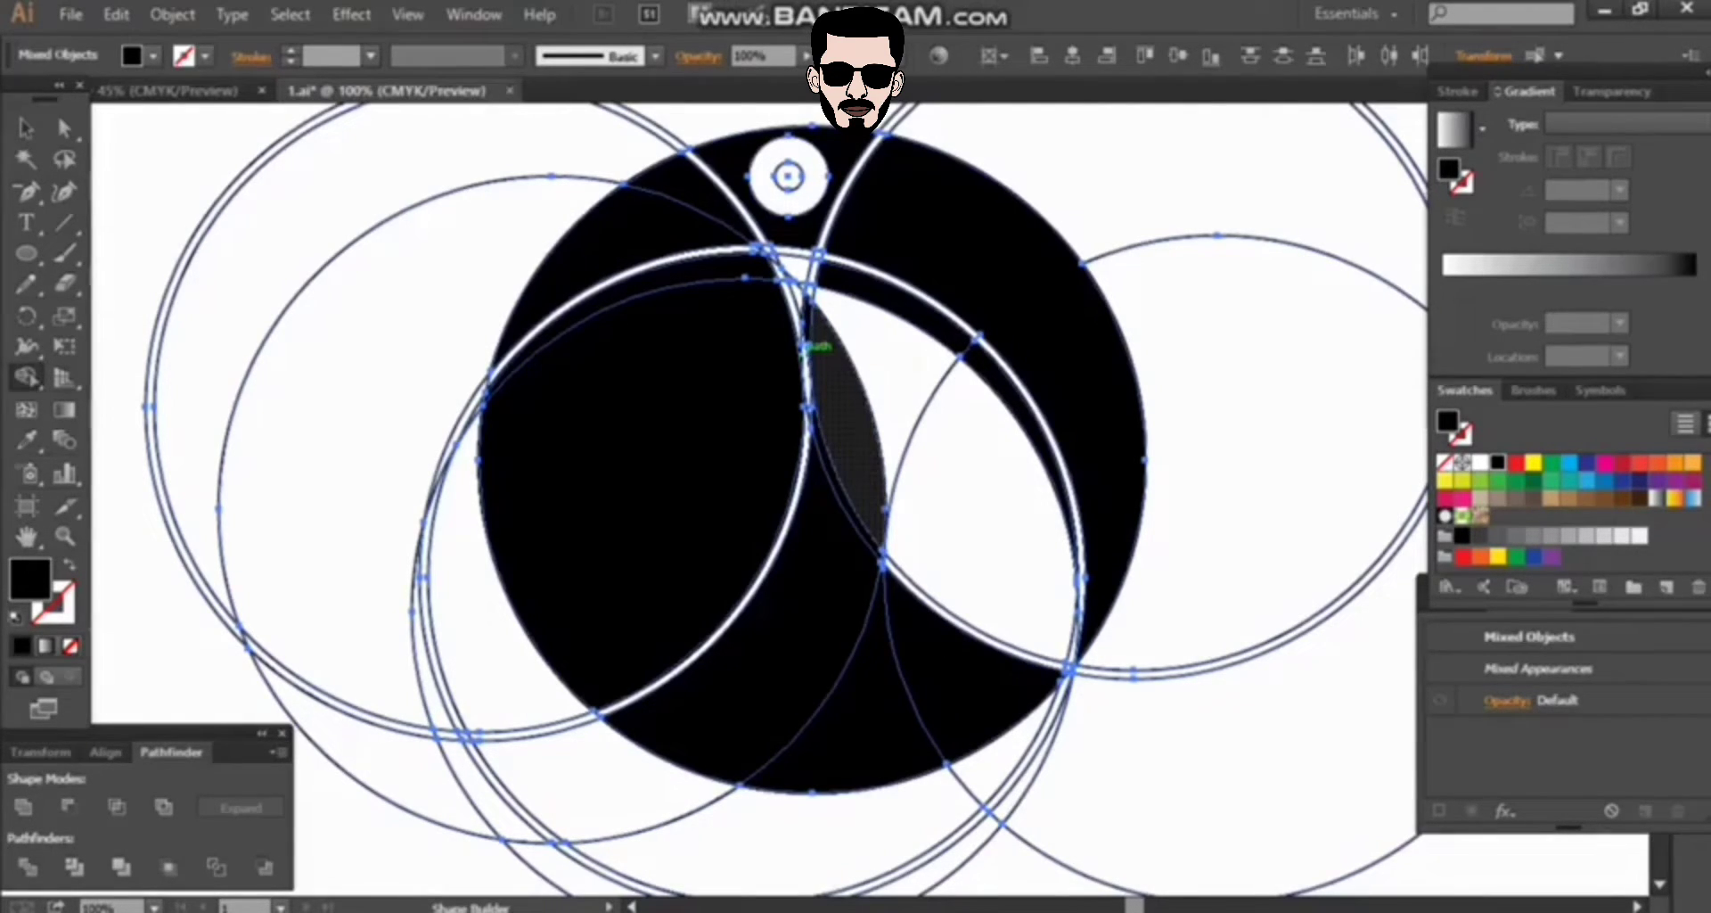
- Merge the remaining inner slivers into the black body, then fit the artboard and check the result
scroll(816, 346, up, 2)
scroll(815, 346, up, 1)
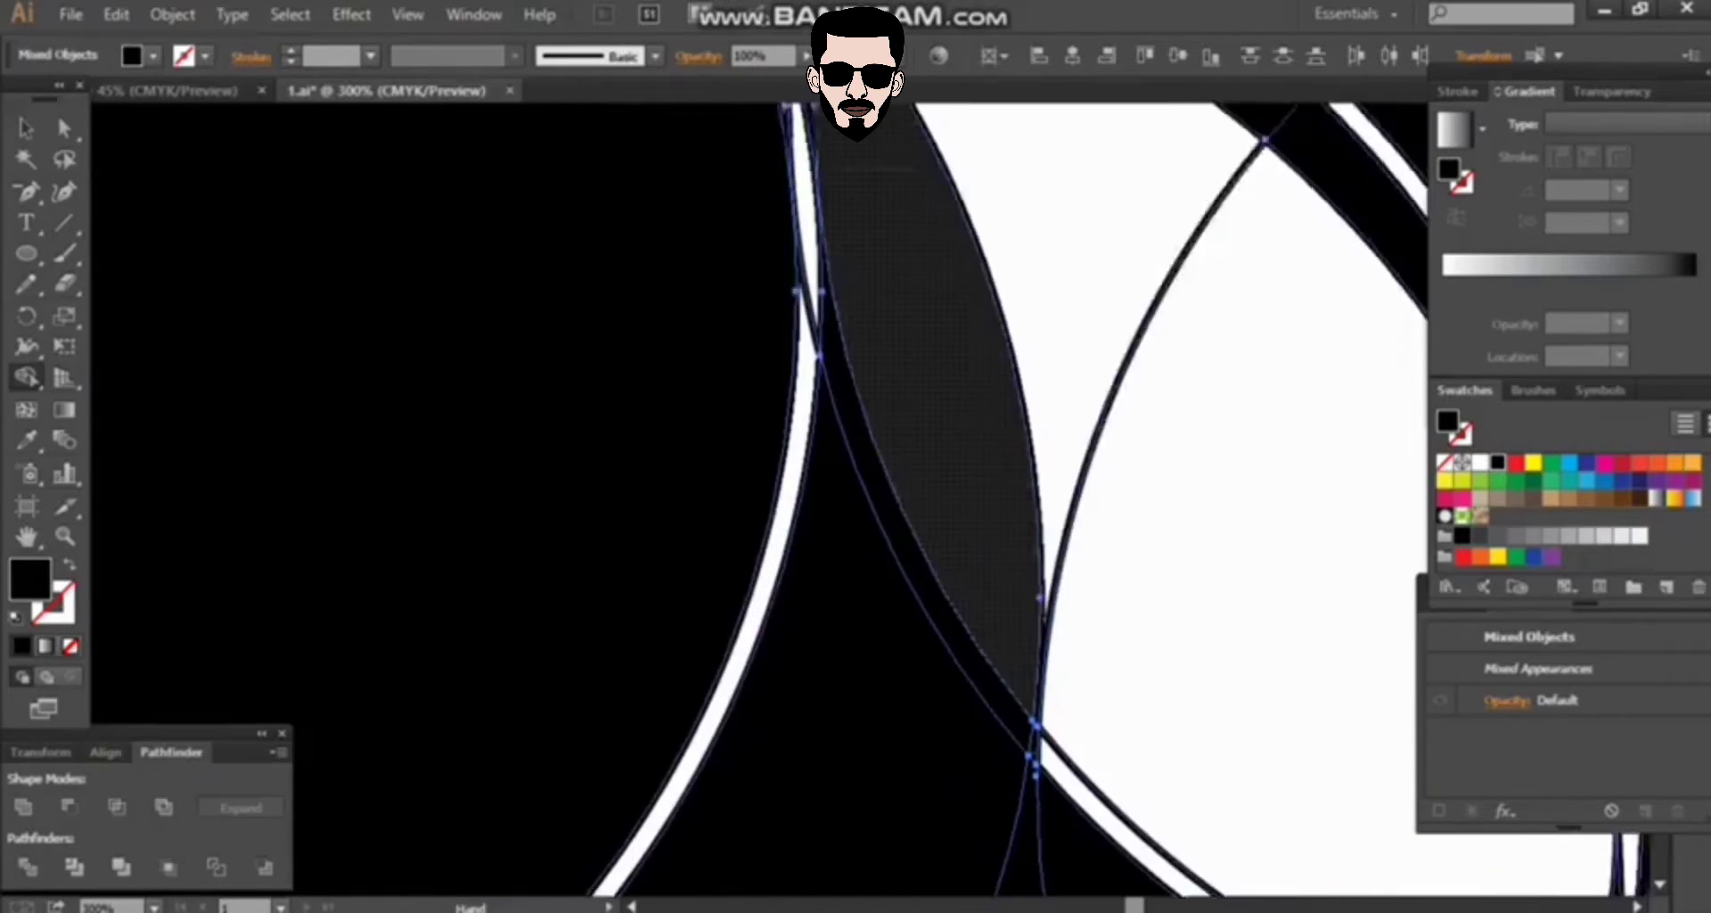
scroll(815, 346, down, 2)
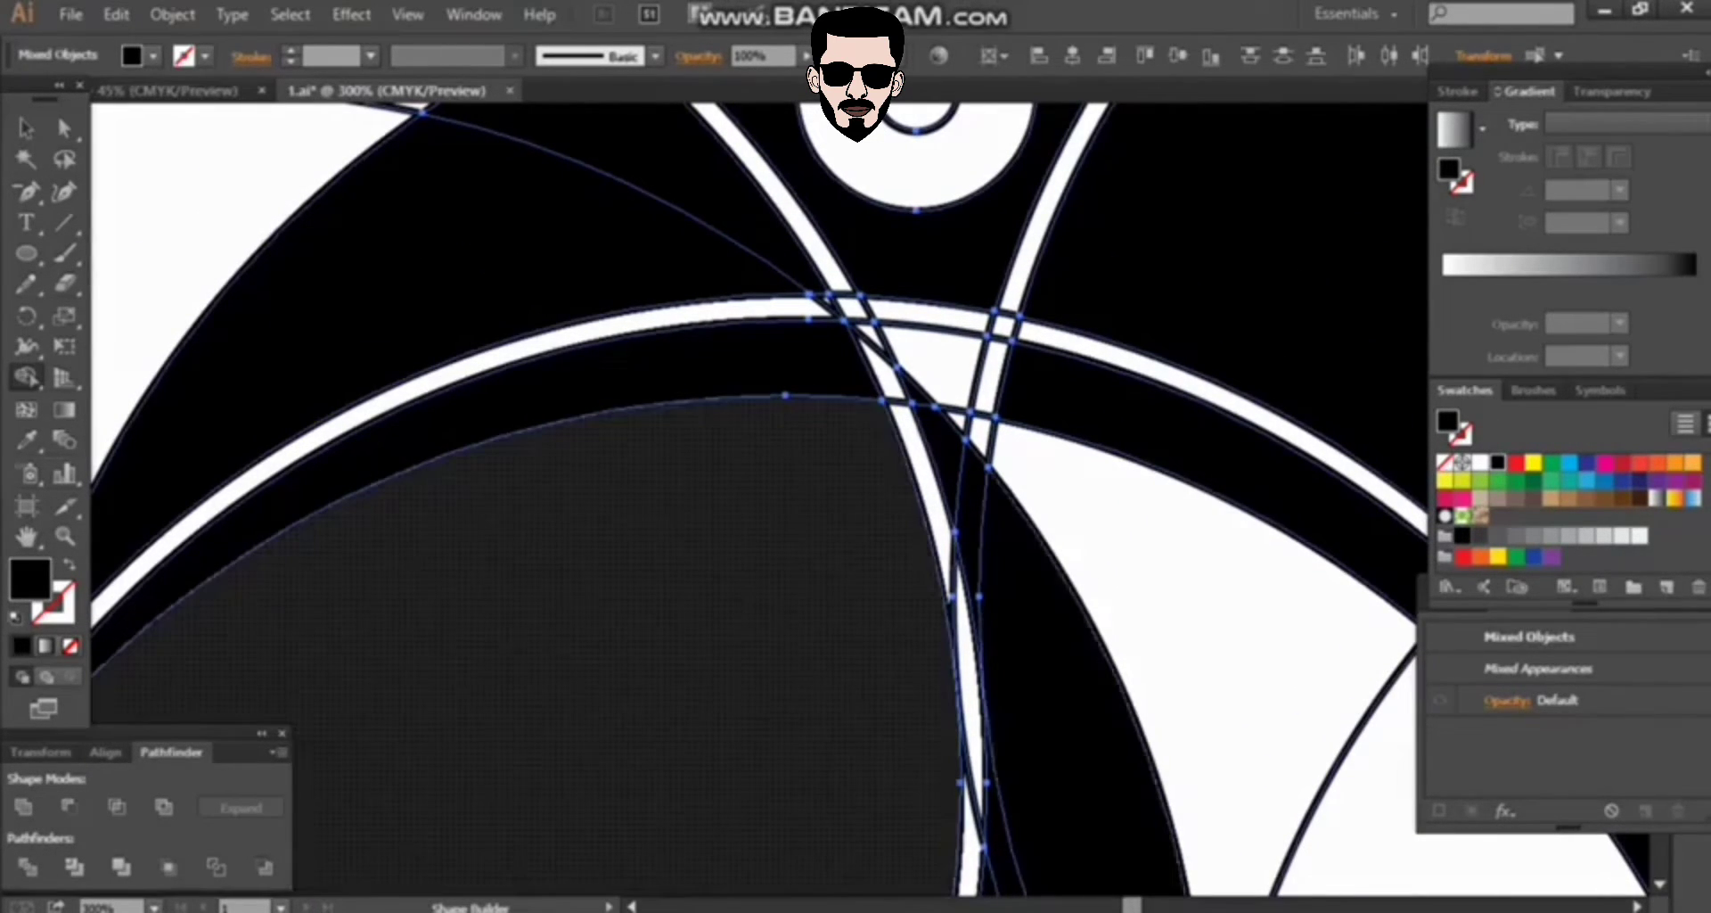
scroll(792, 596, down, 1)
scroll(792, 596, down, 1)
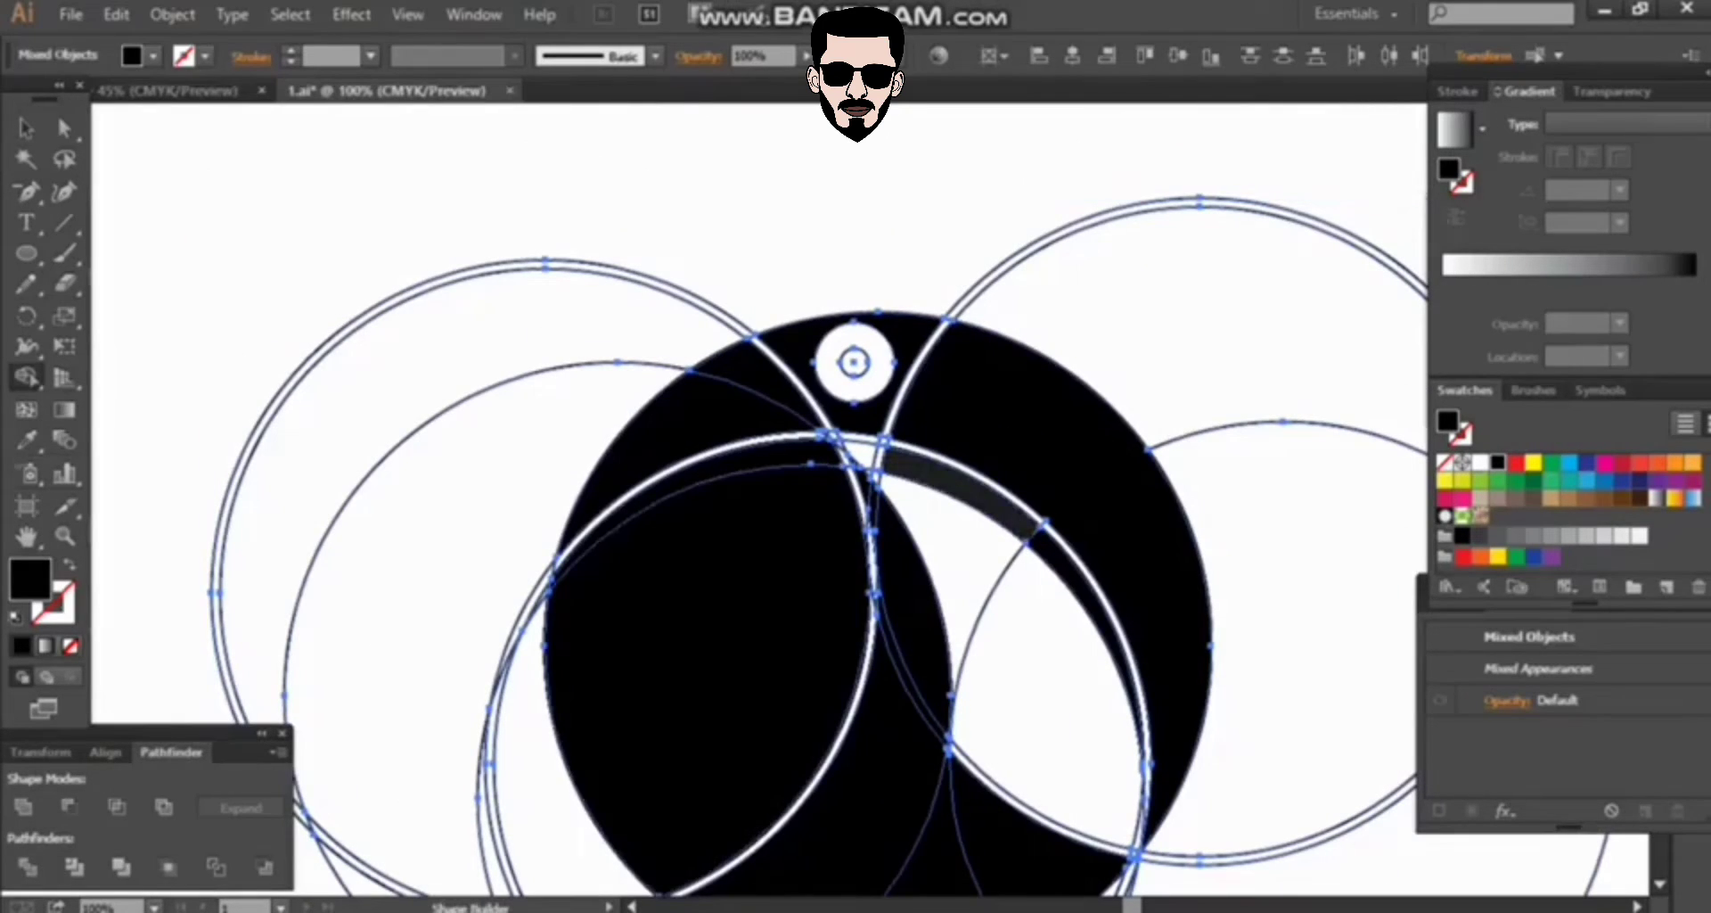
key(ctrl)
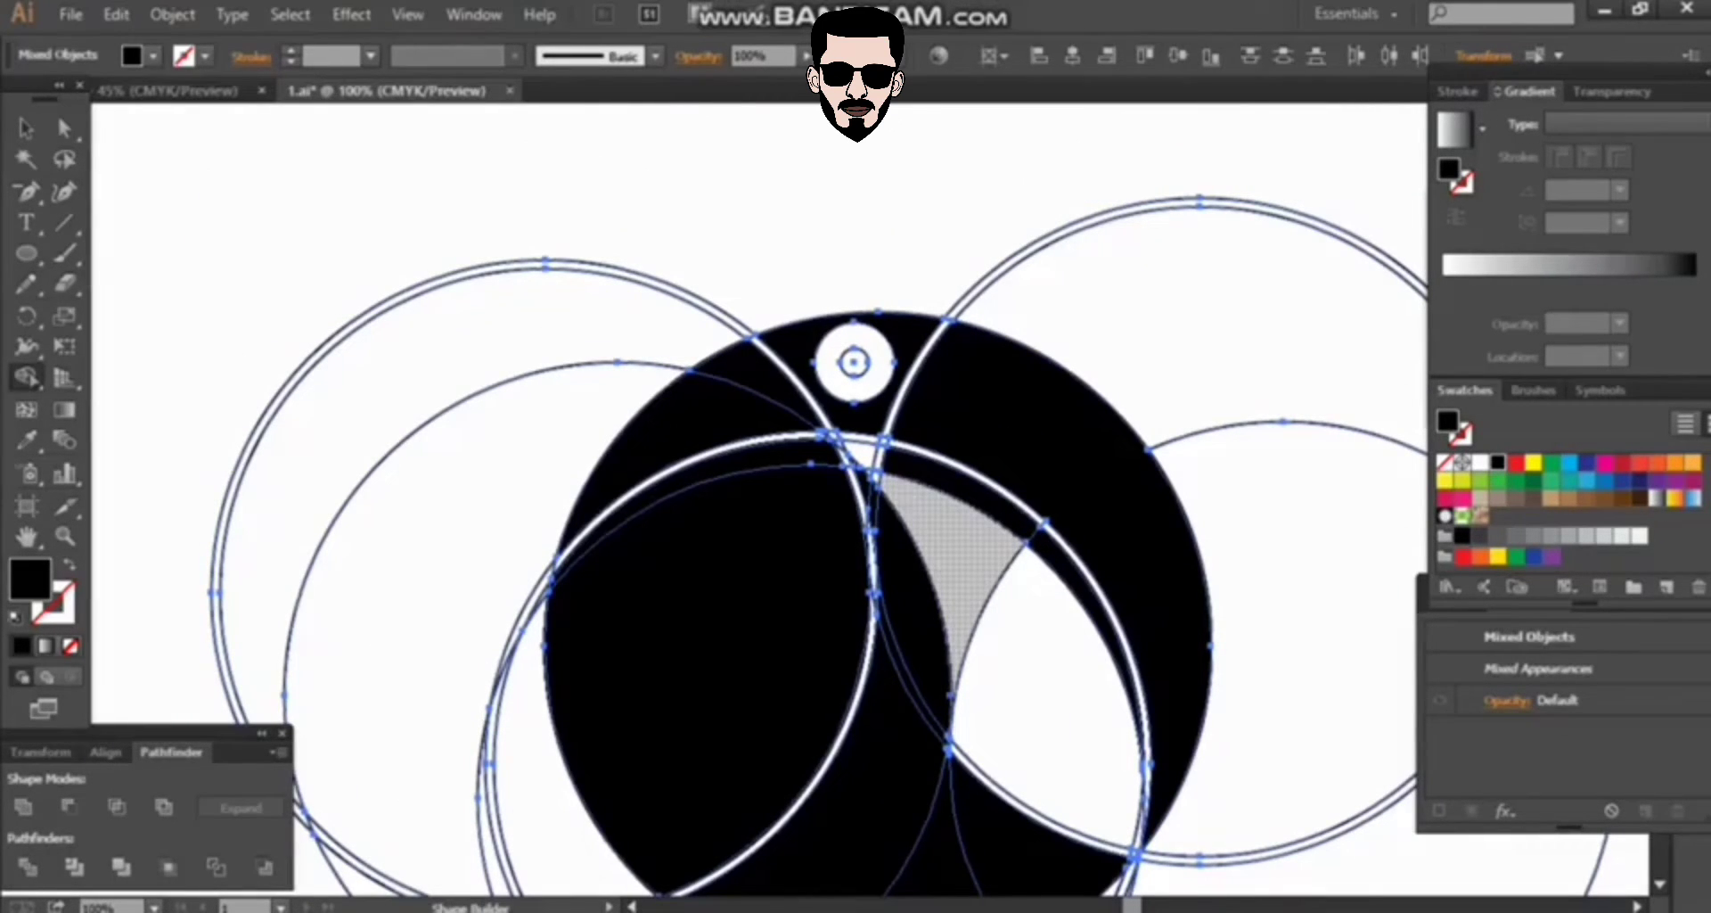
scroll(854, 362, down, 3)
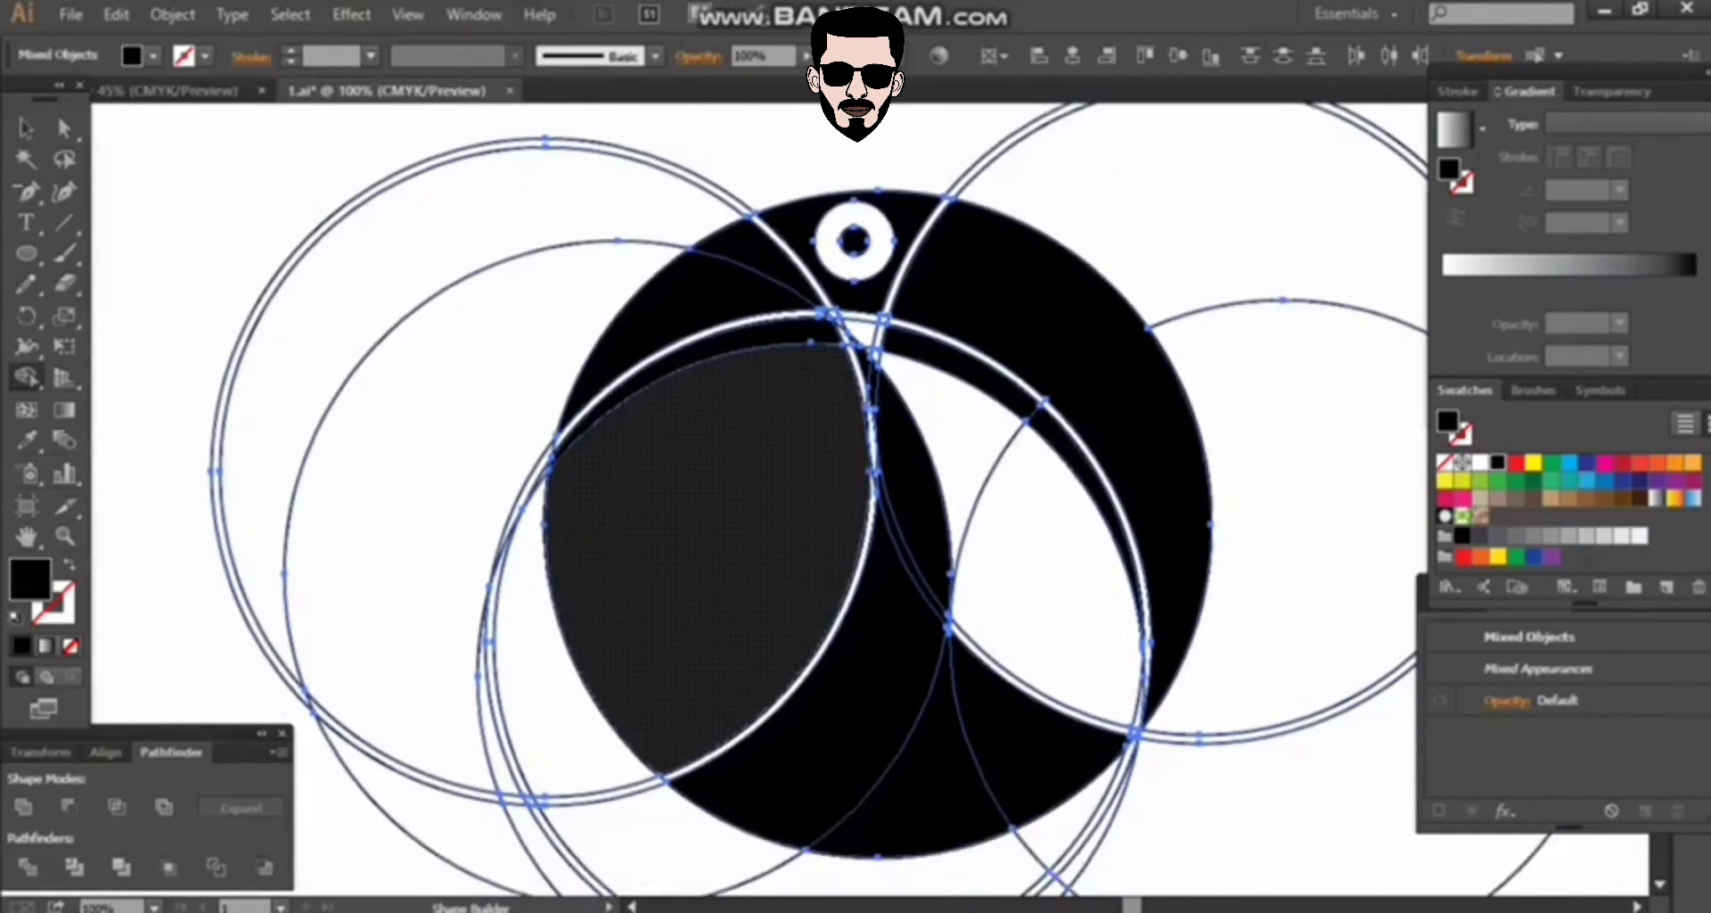
key(ctrl+0)
key(v)
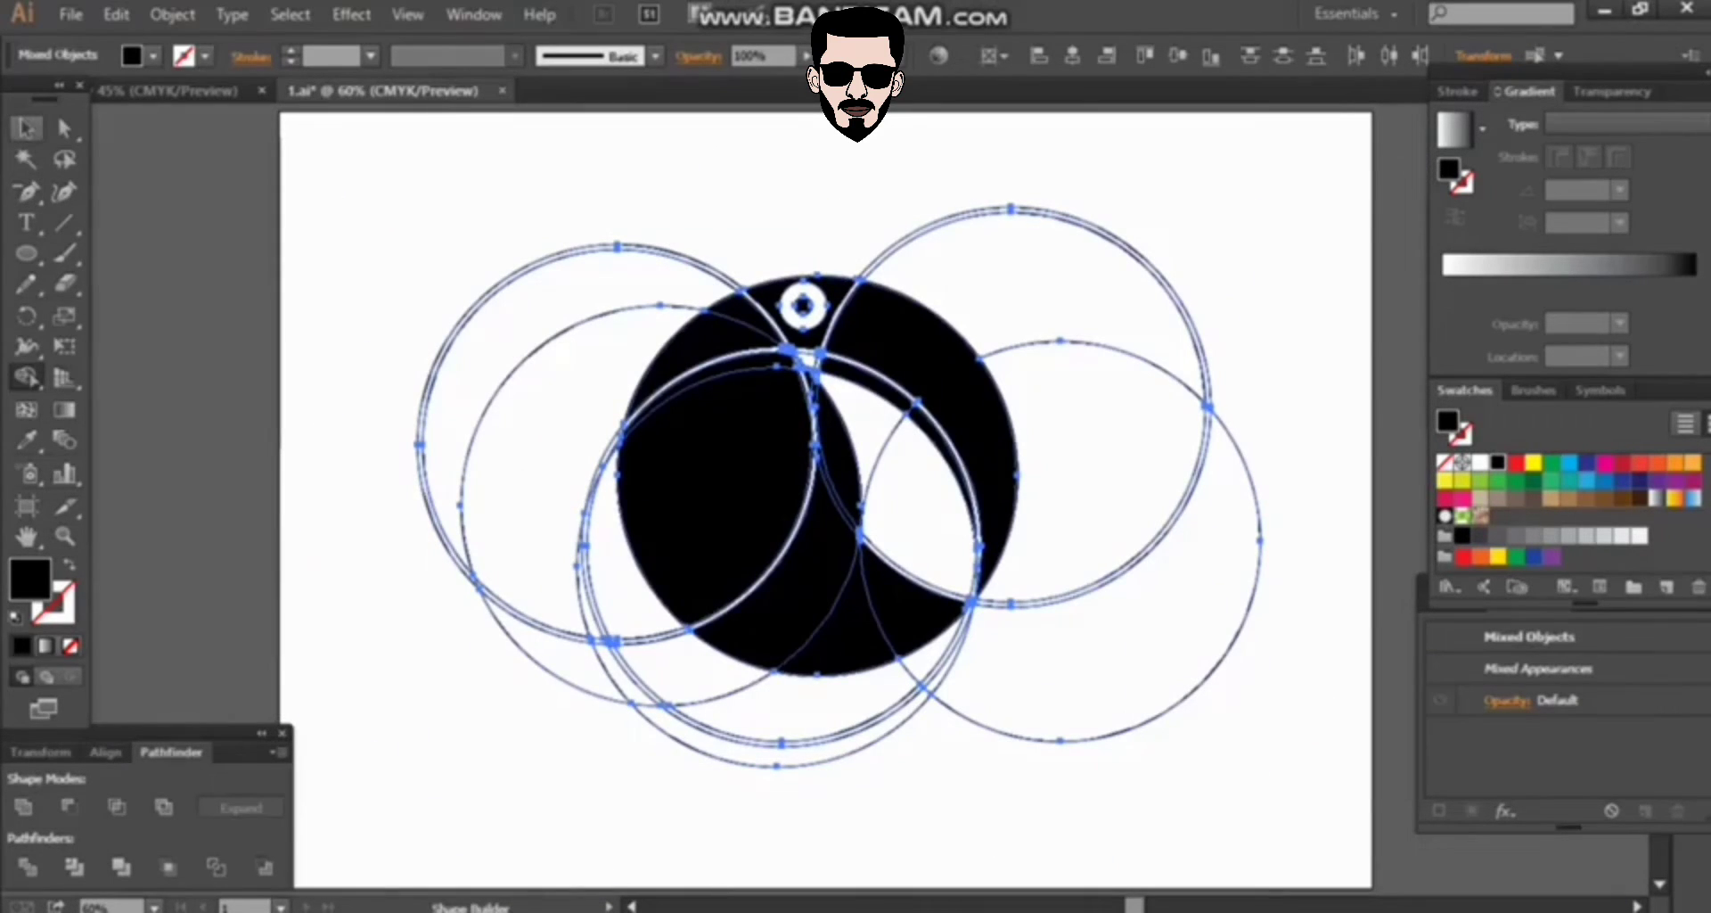
key(ctrl+a)
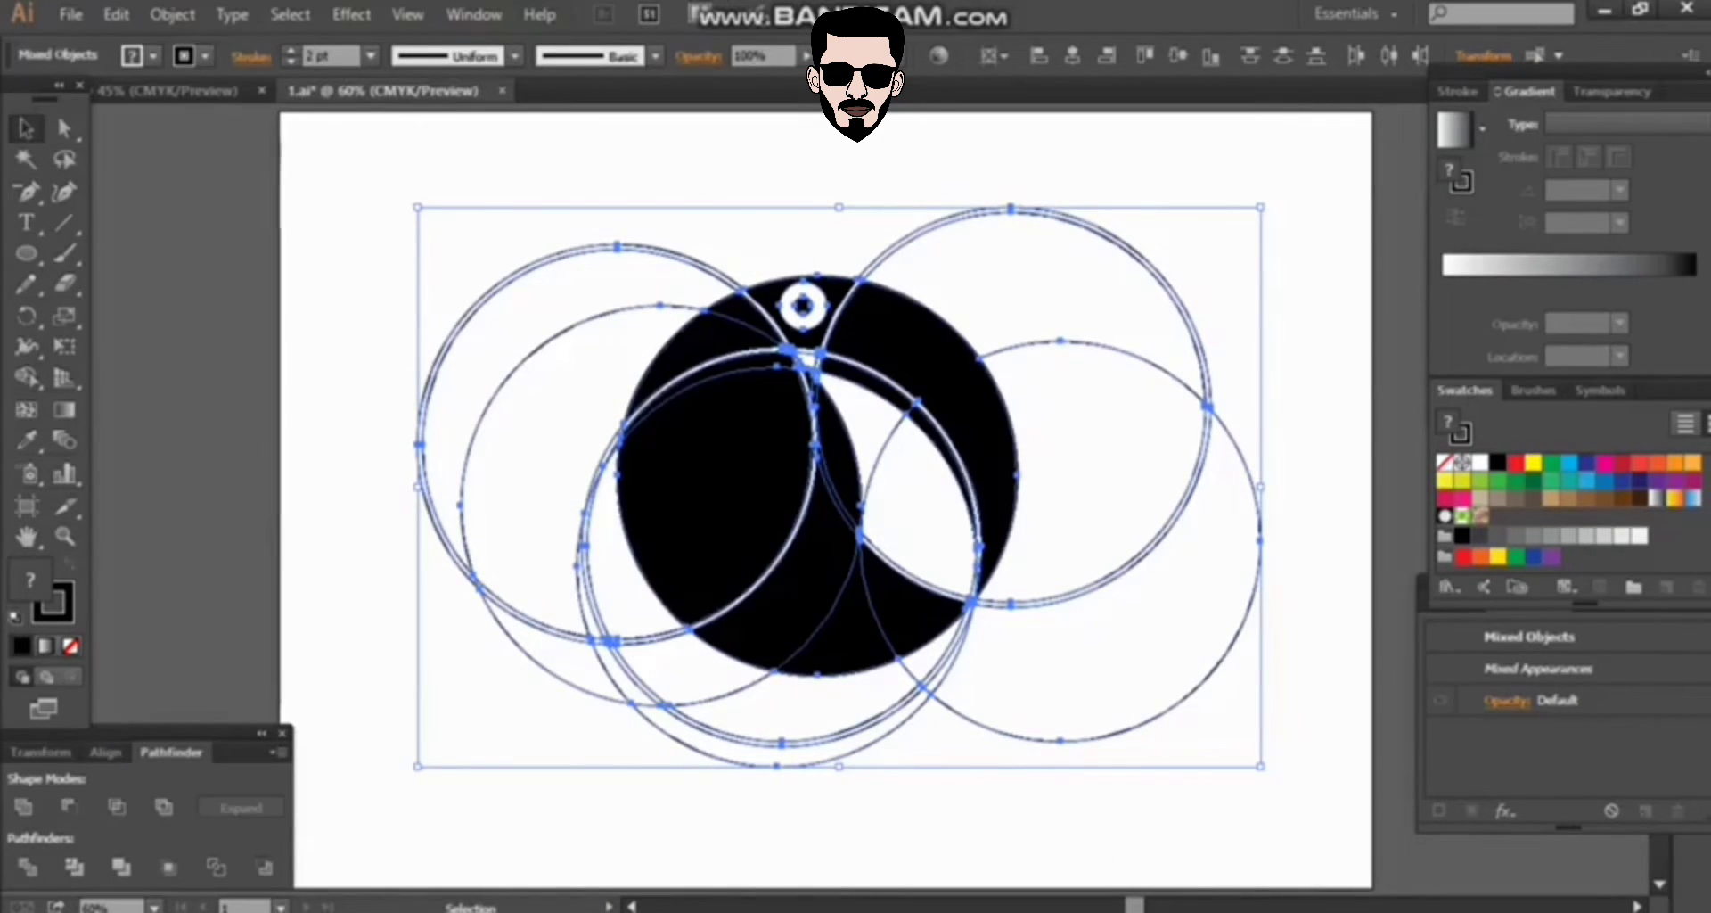
key(ctrl+shift+a)
- Select the black shapes with the Magic Wand and delete the leftover construction circles
click(25, 159)
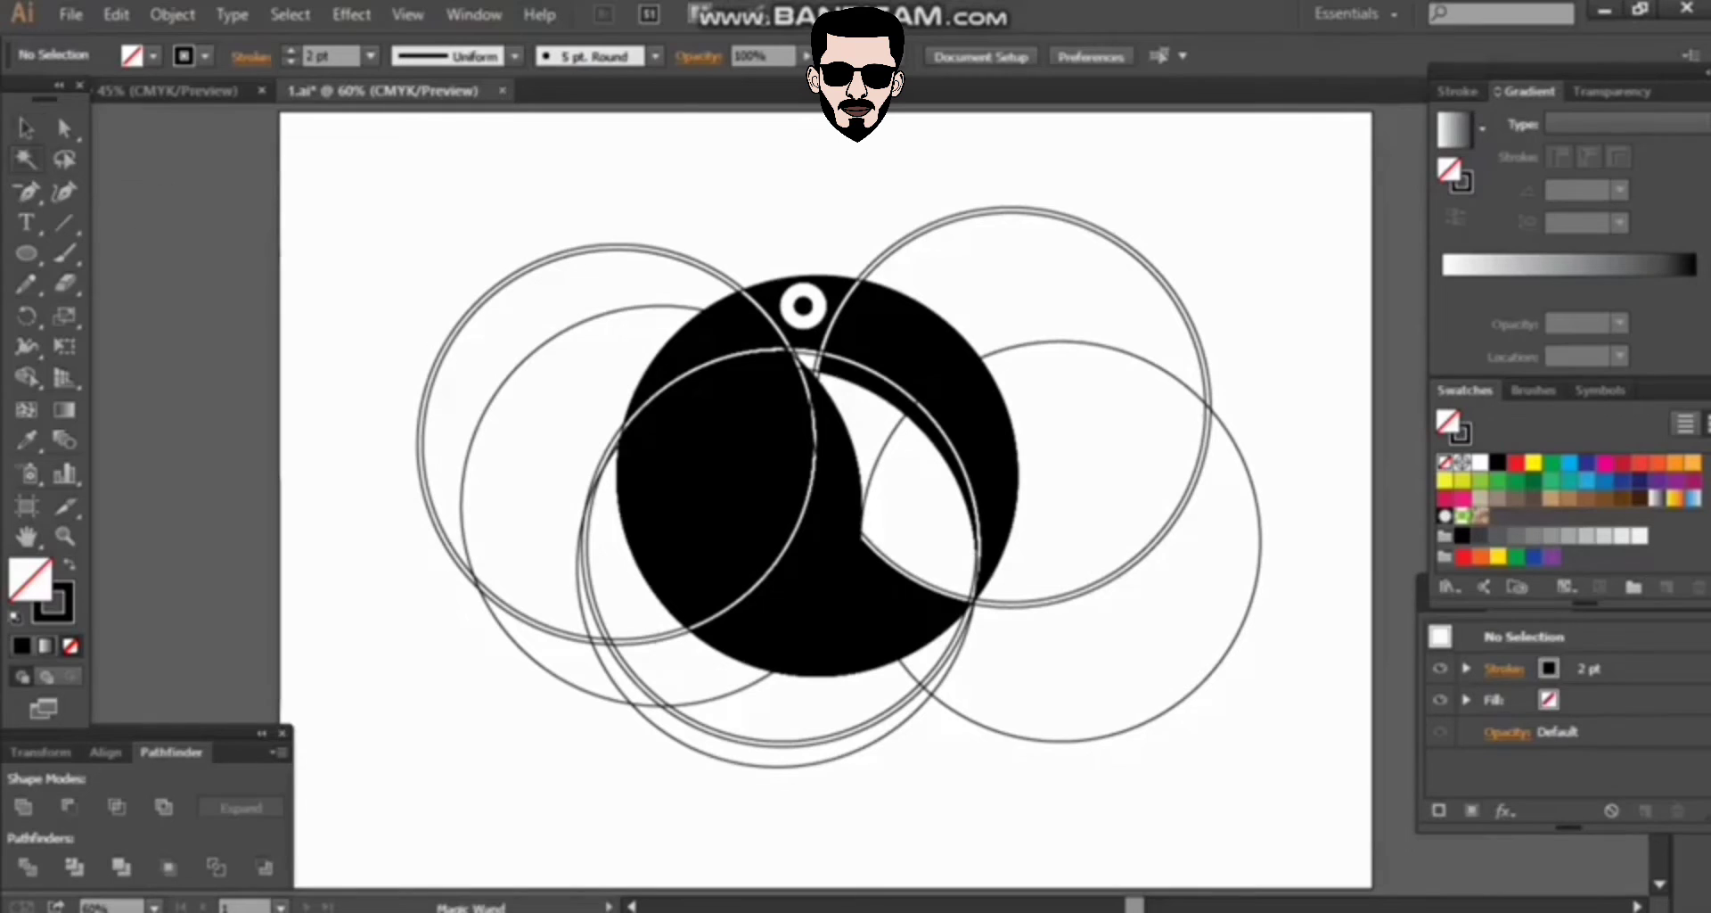
click(713, 464)
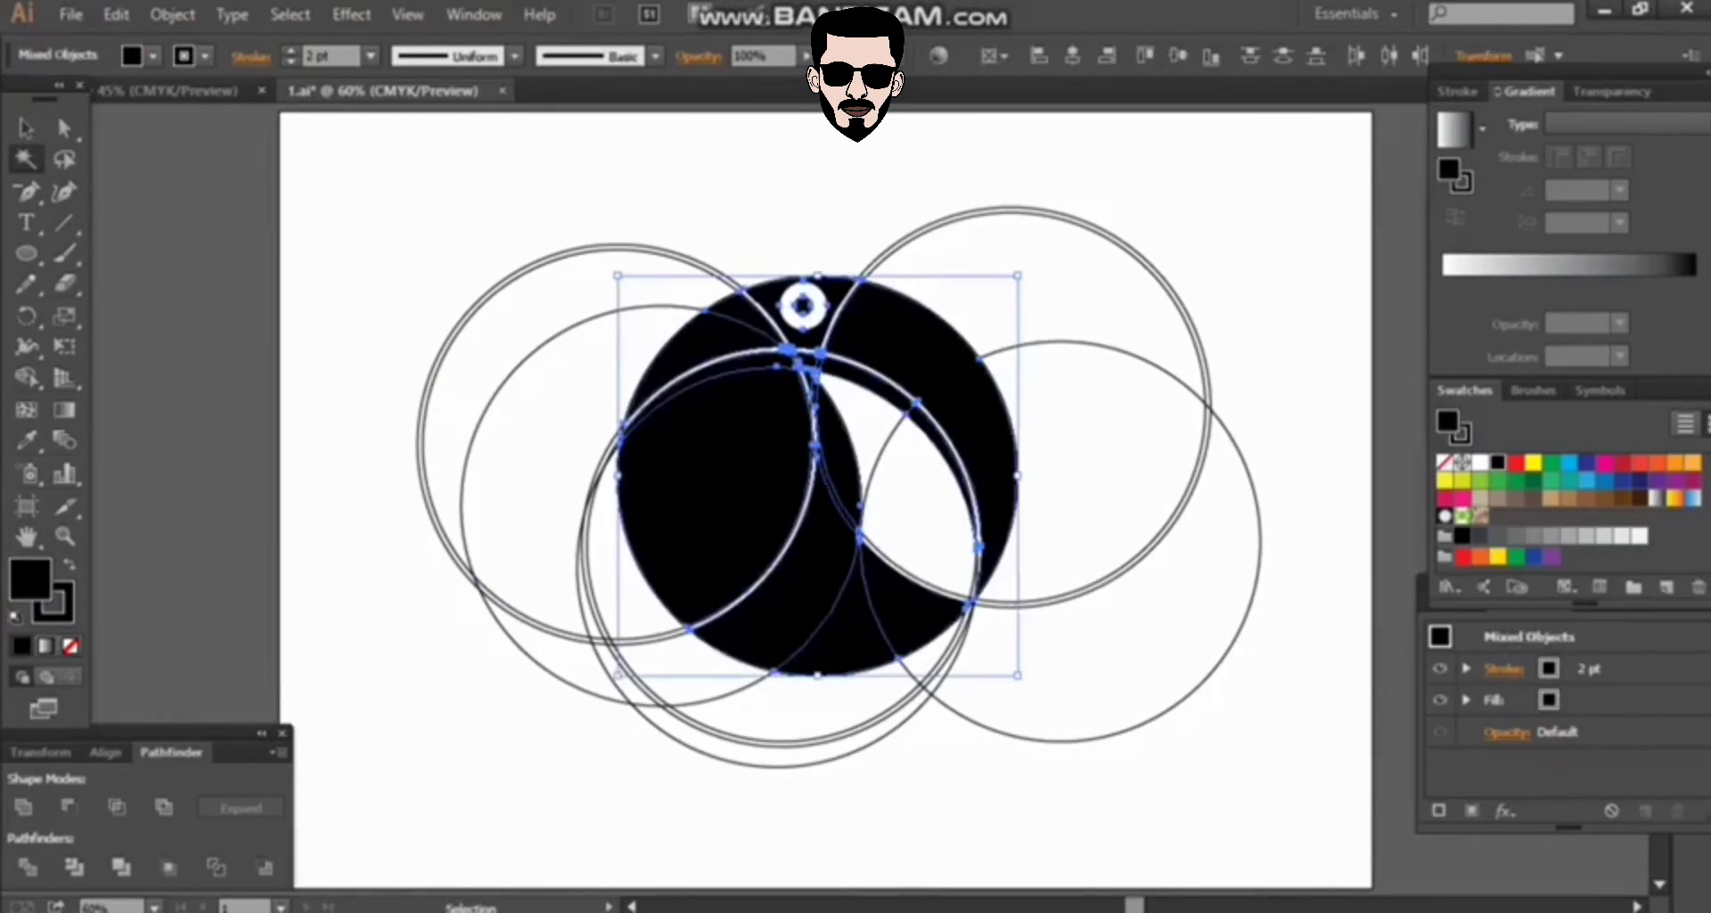
key(Delete)
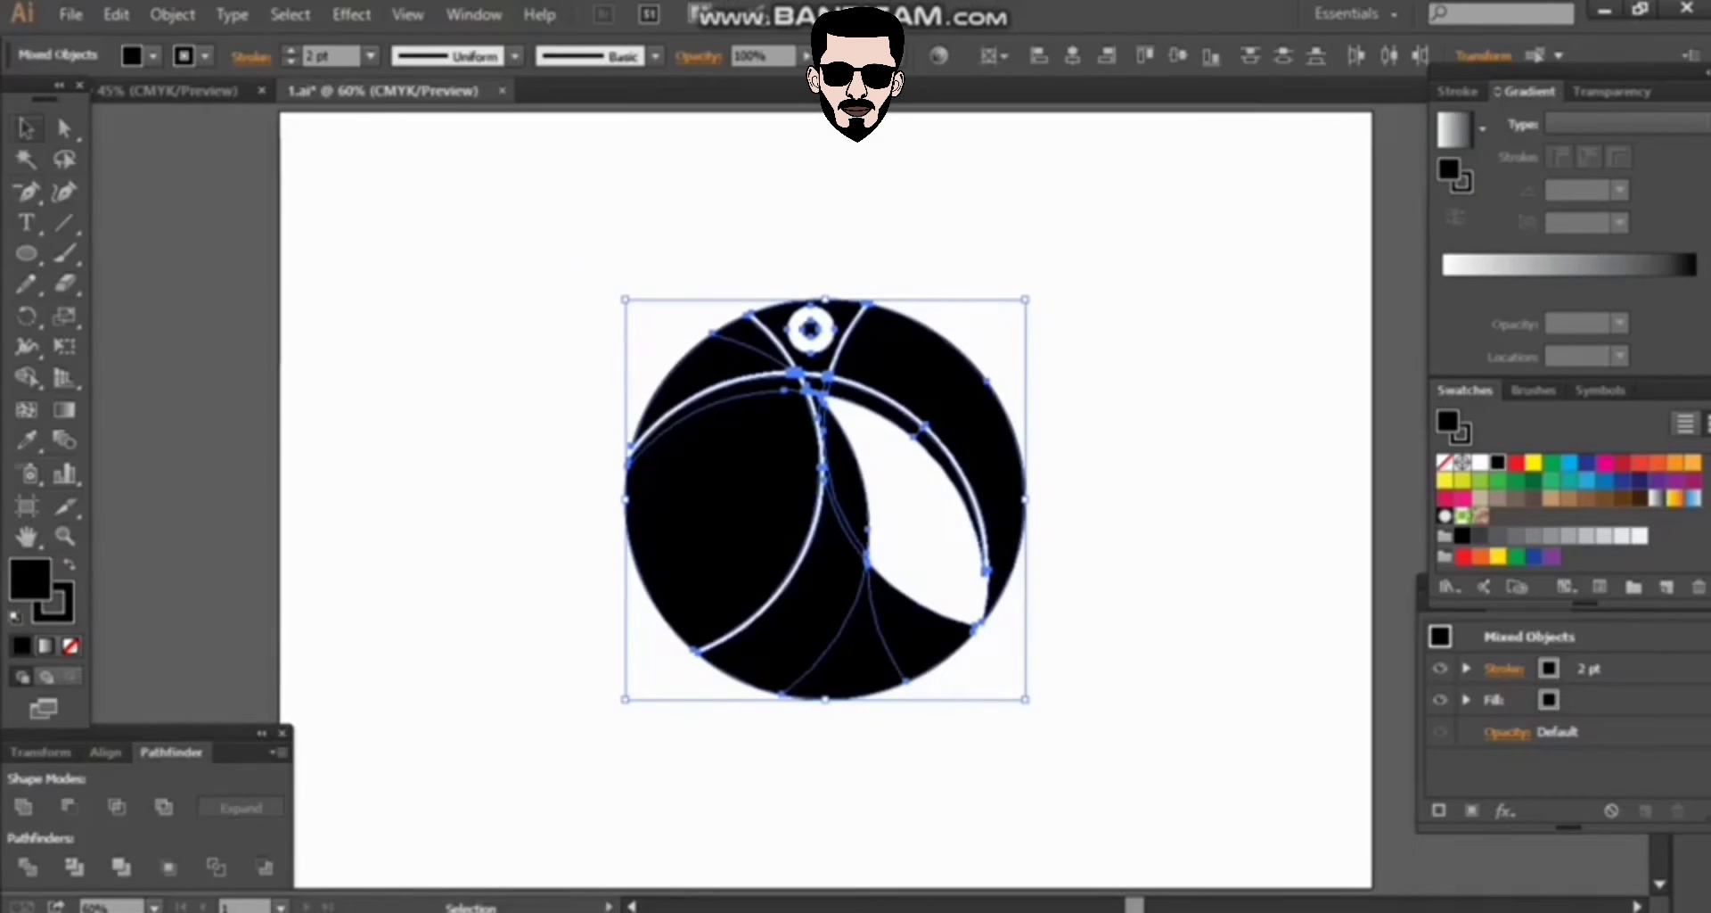
key(ctrl+shift+a)
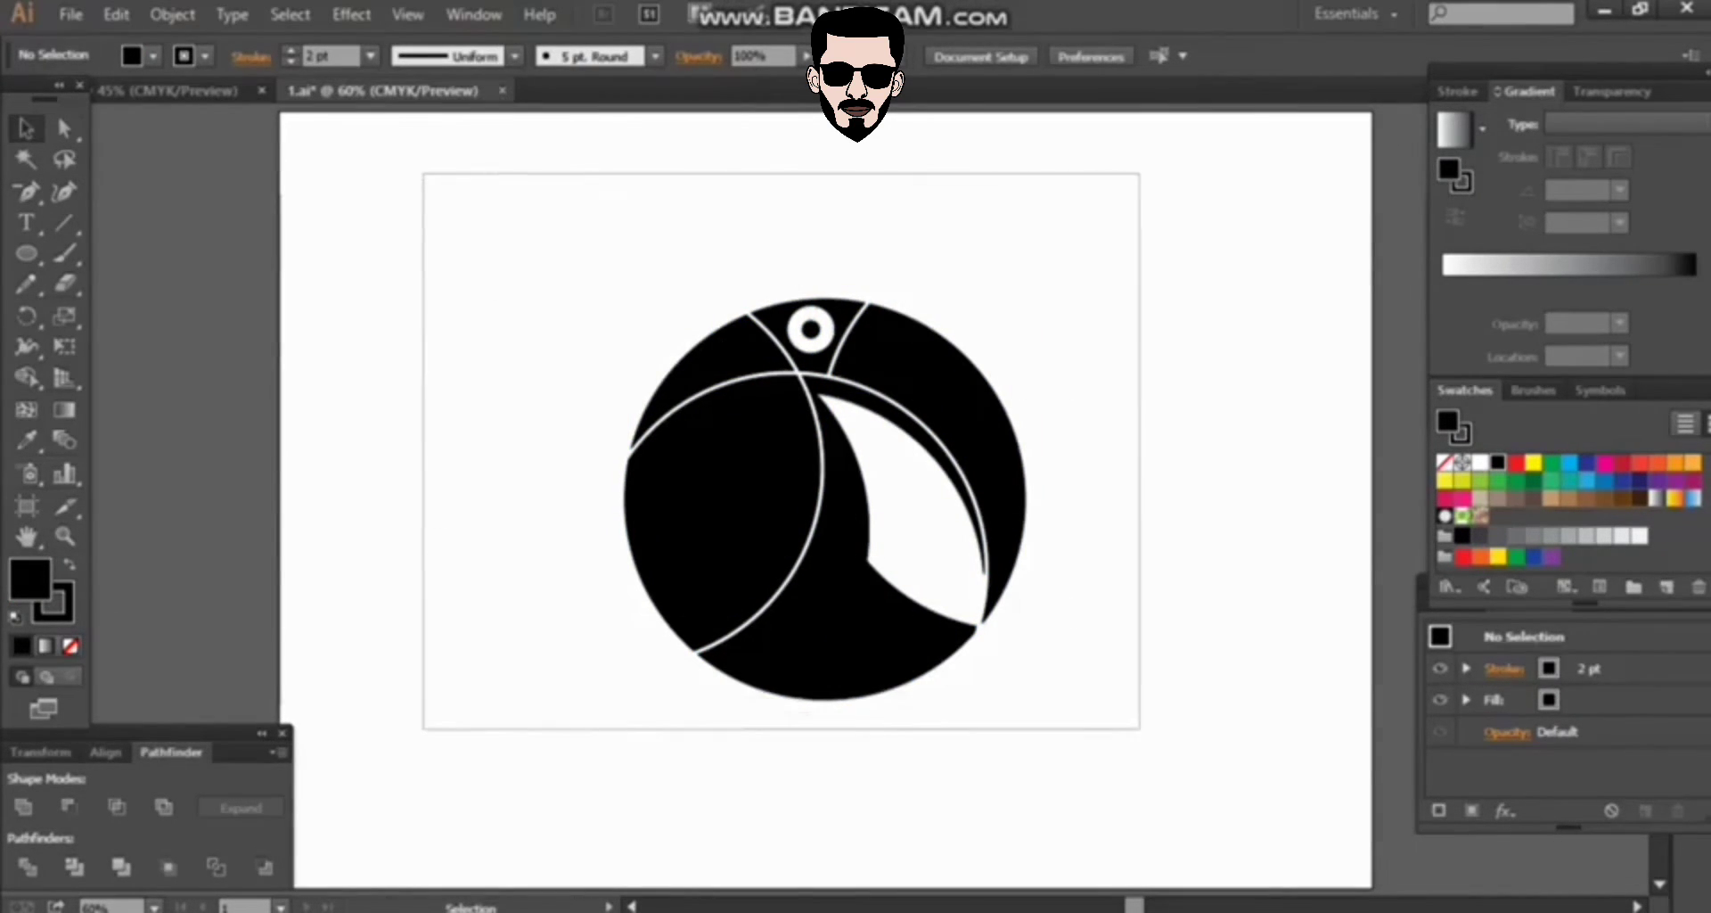
- Set the stroke weight of all ball pieces to 0 pt
drag(423, 172, 1141, 730)
click(330, 56)
text(0)
key(Return)
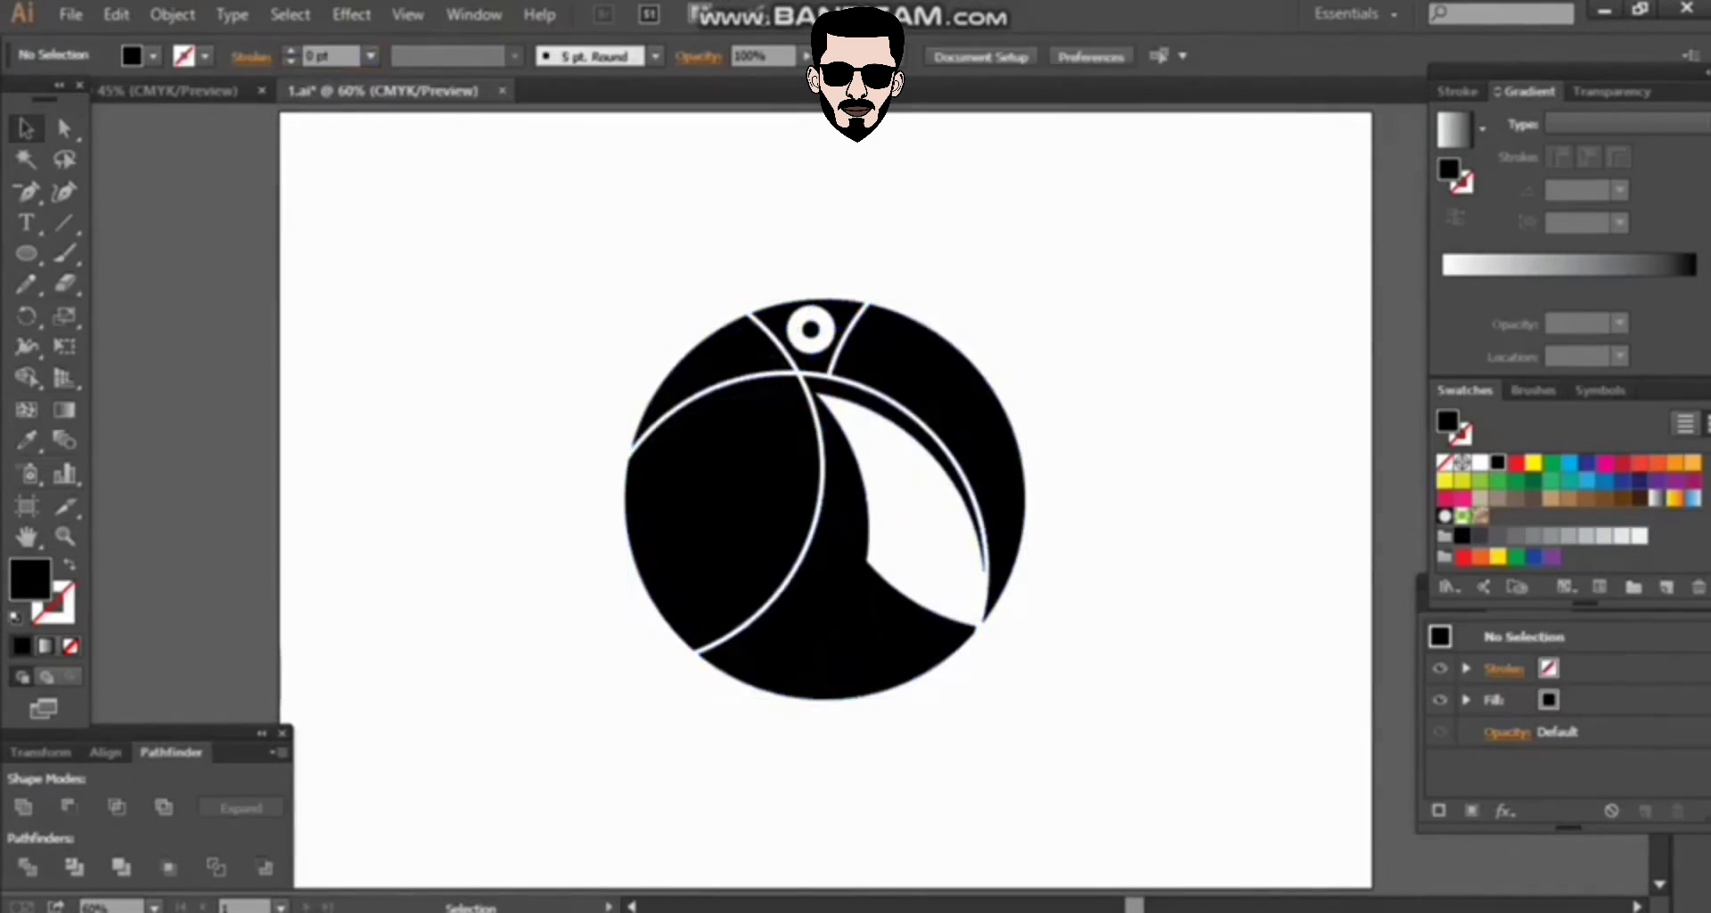
drag(496, 286, 1132, 702)
key(ctrl+shift+a)
- Fill the right beak crescent red
key(a)
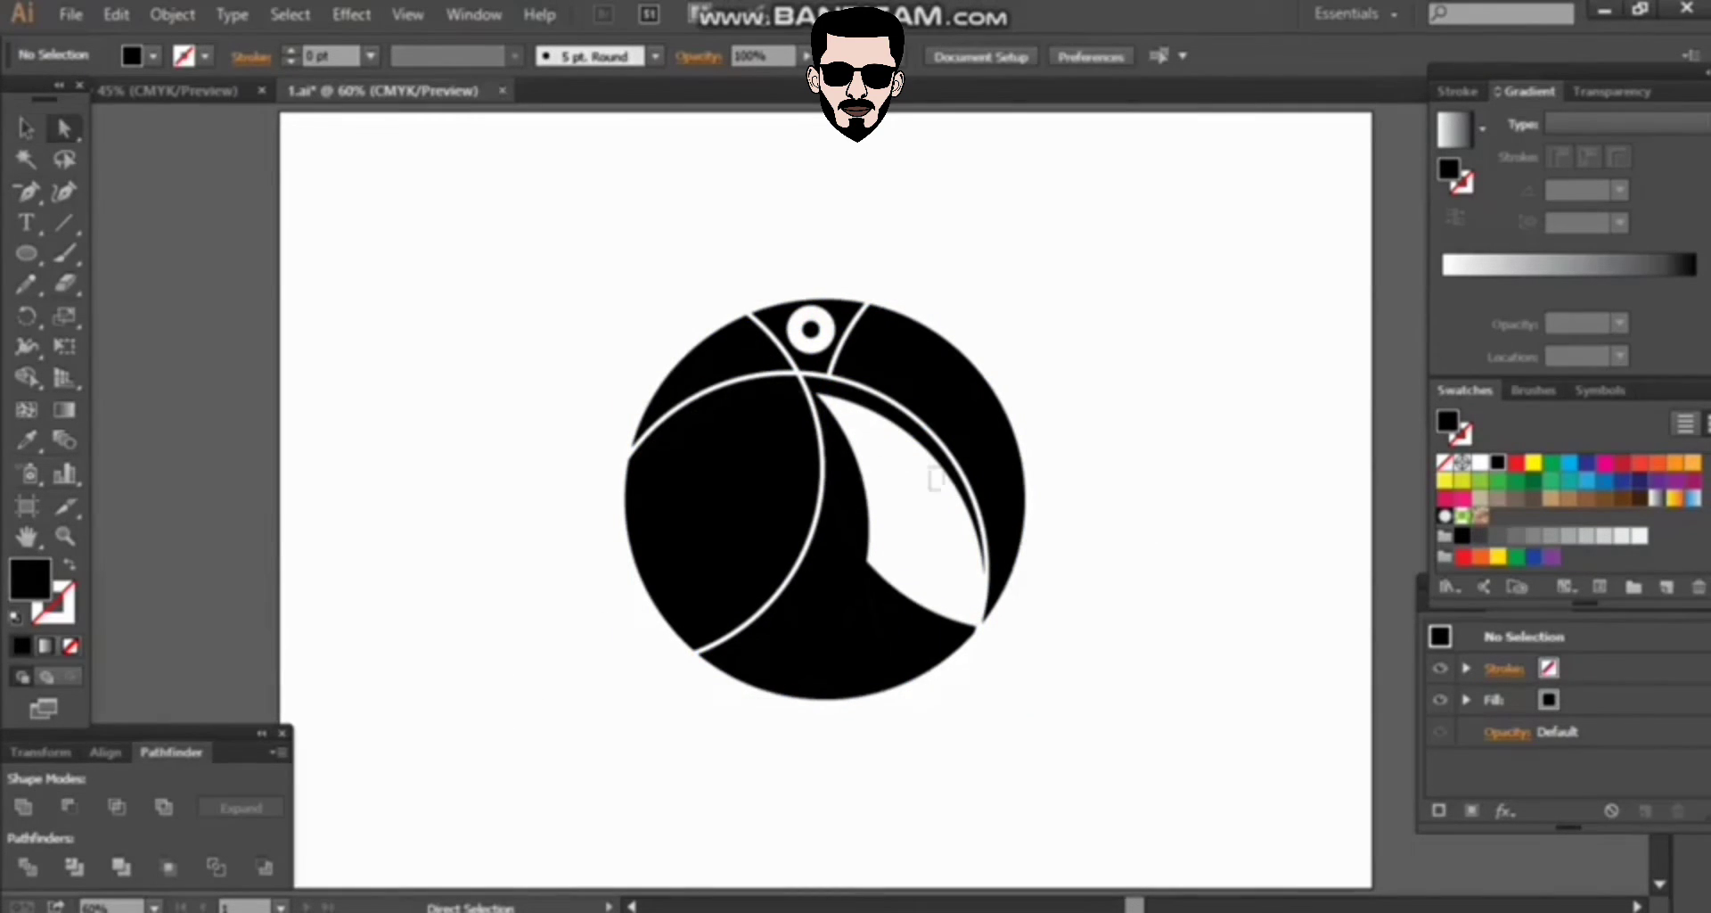
click(933, 470)
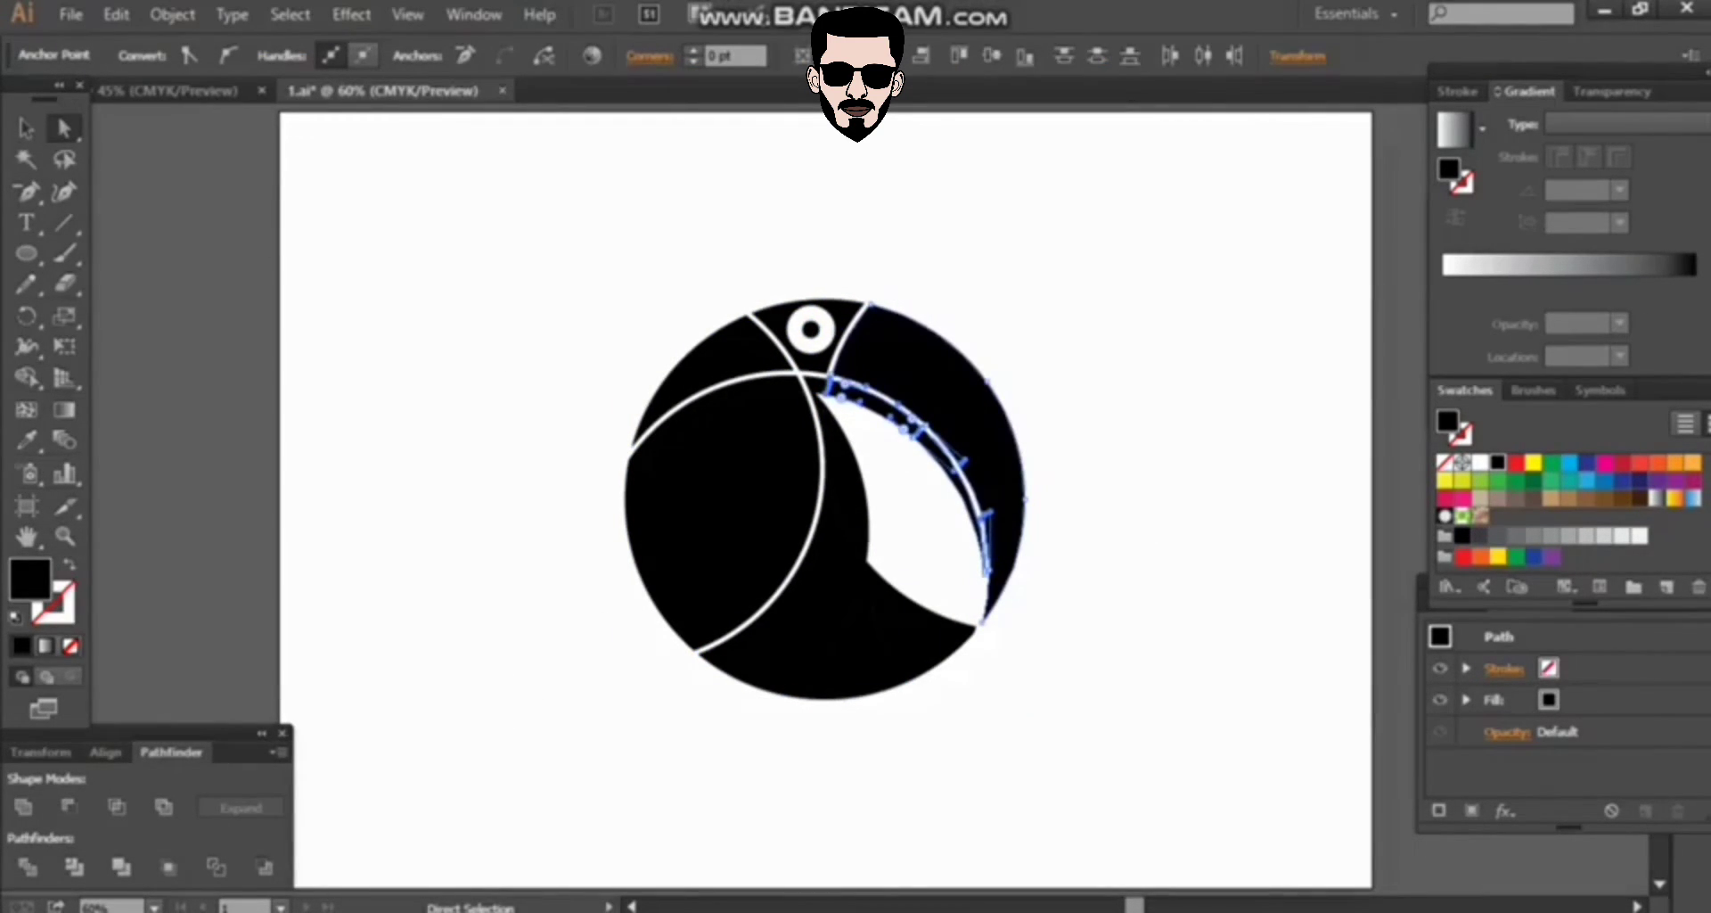
click(1516, 461)
key(ctrl+shift+a)
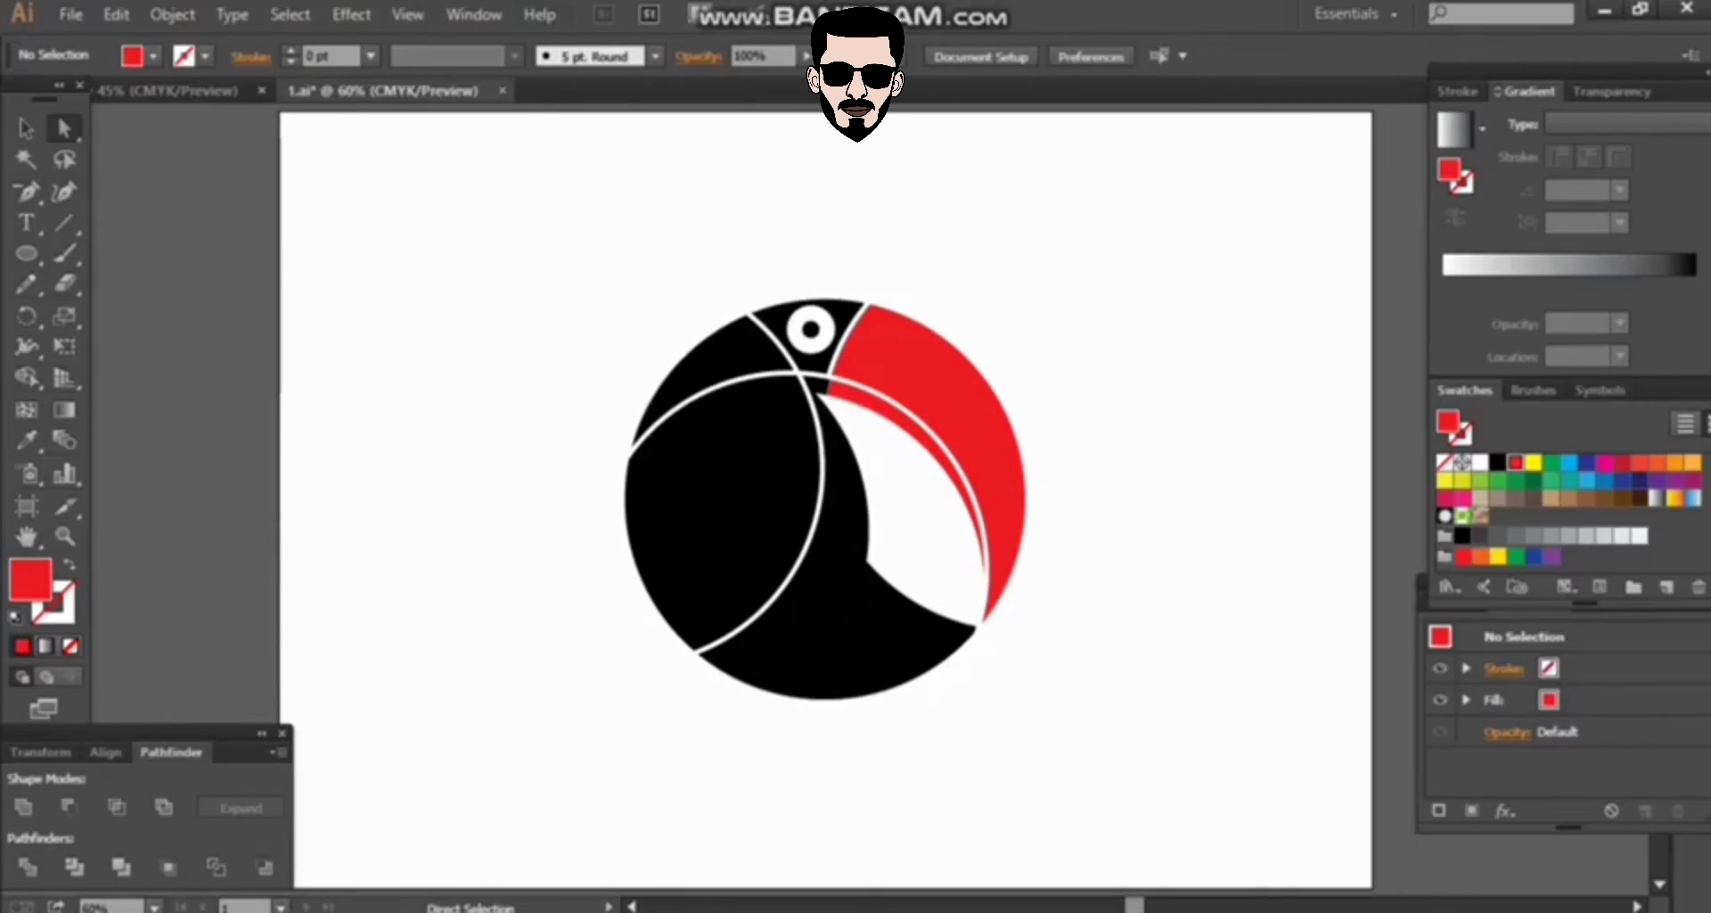
- Merge the small sliver at the beak's base into the red beak shape
click(771, 337)
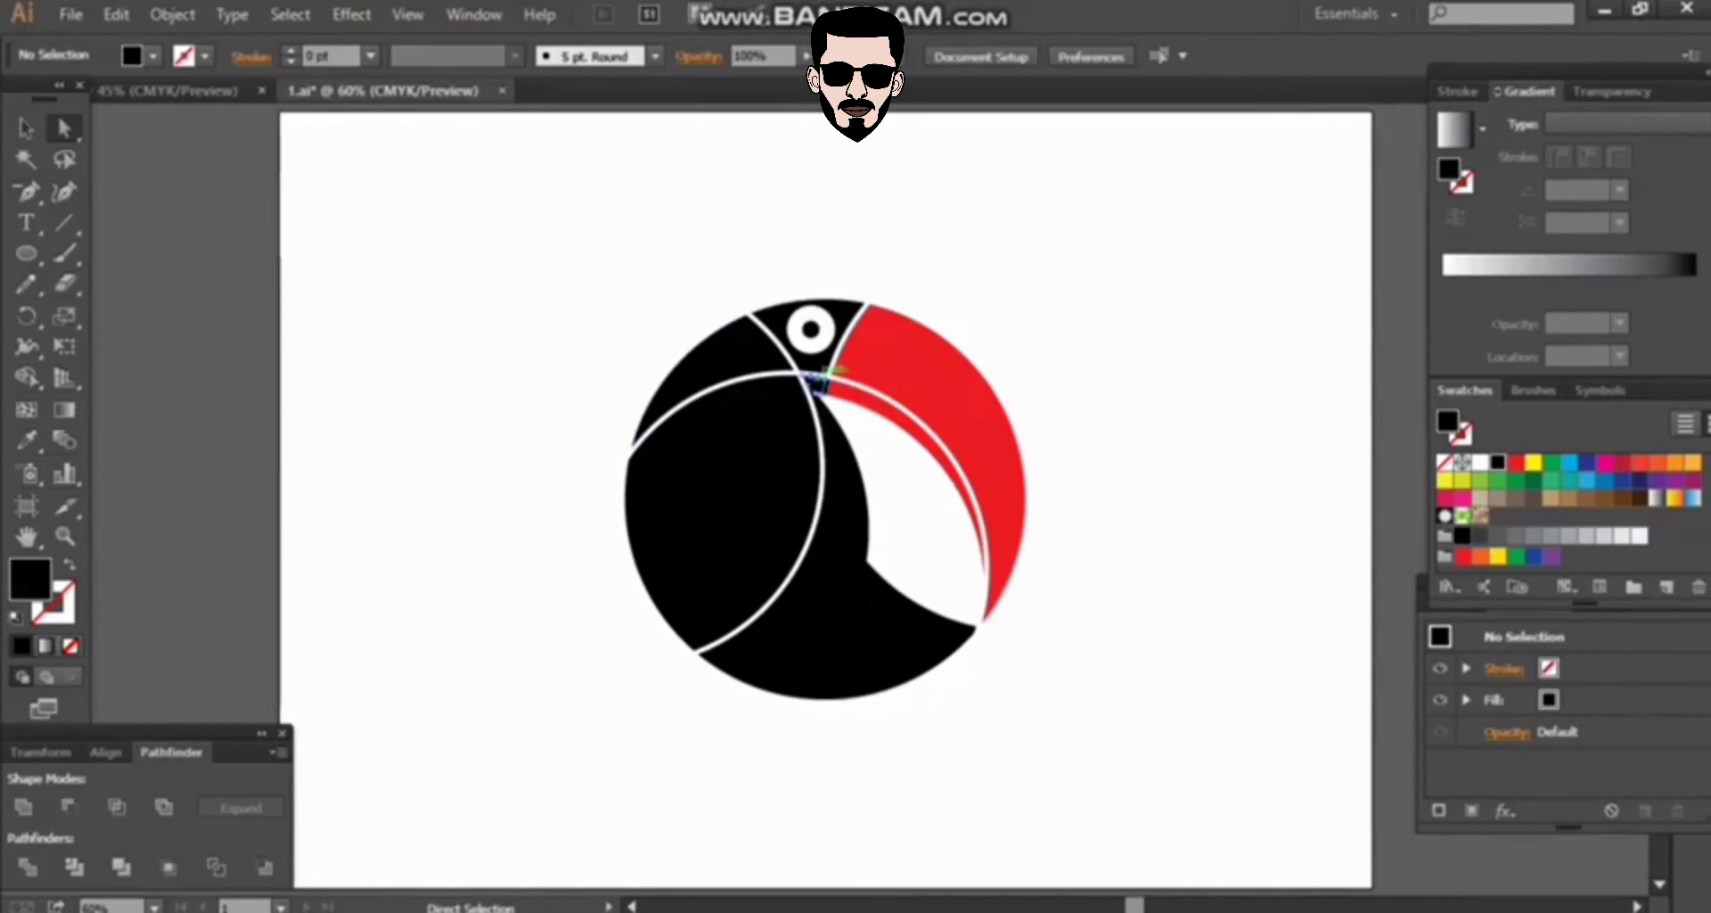
click(815, 384)
key(ctrl+plus)
key(ctrl+plus)
key(ctrl+plus)
shift+click(1096, 366)
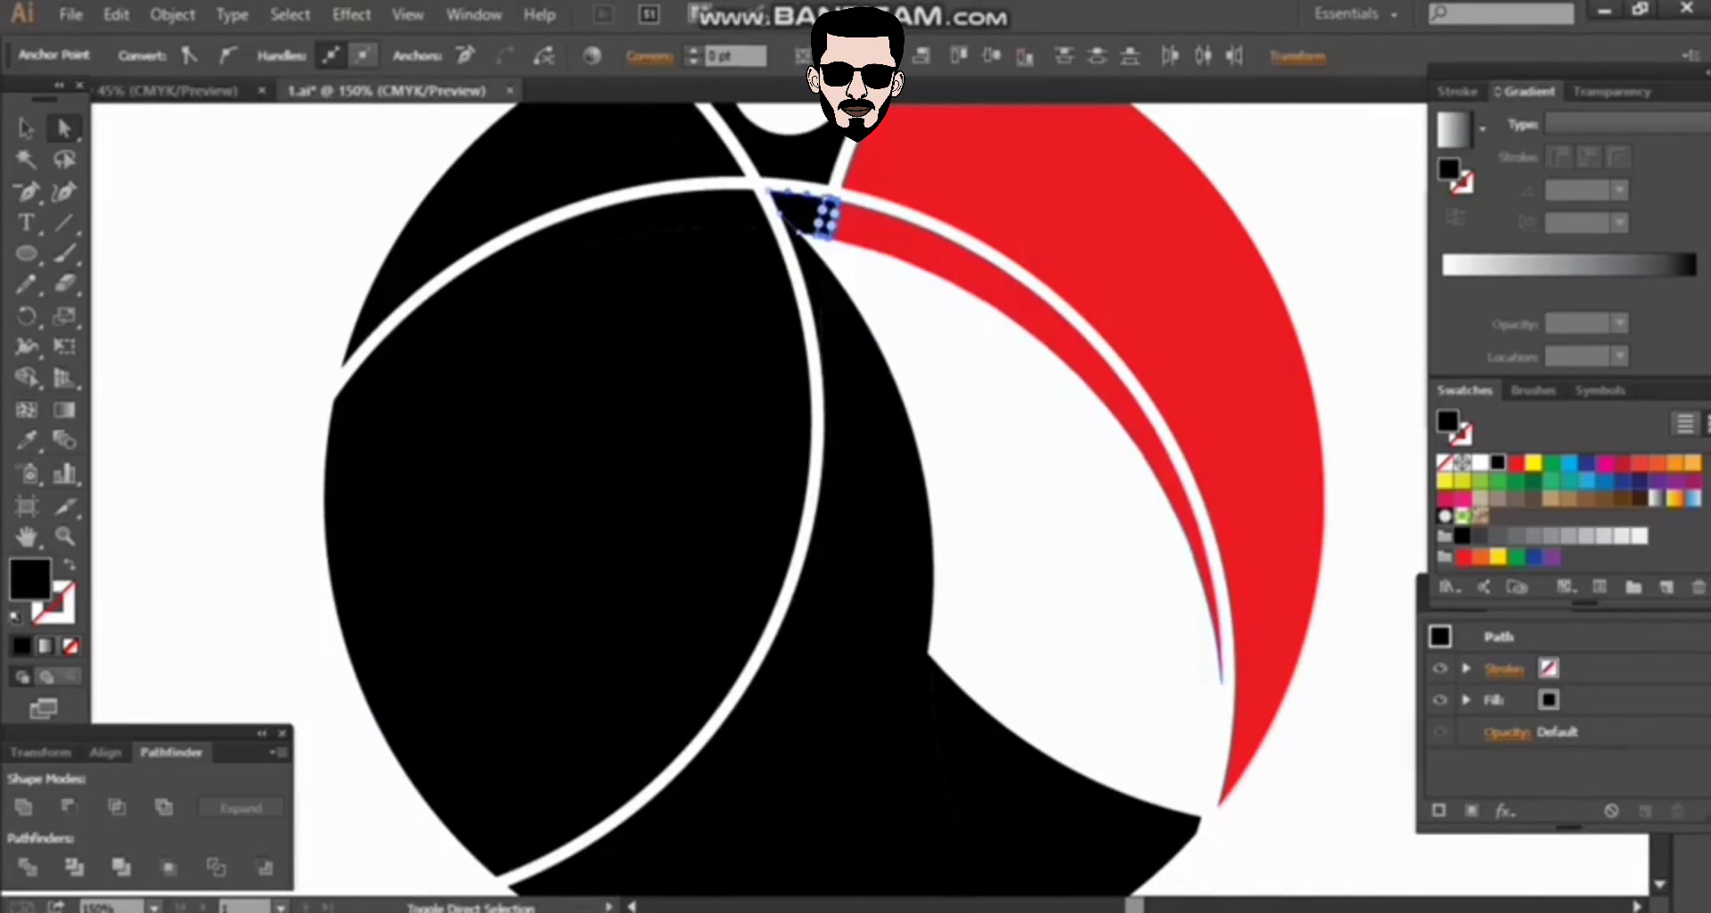
key(v)
key(ctrl+shift+a)
key(ctrl+0)
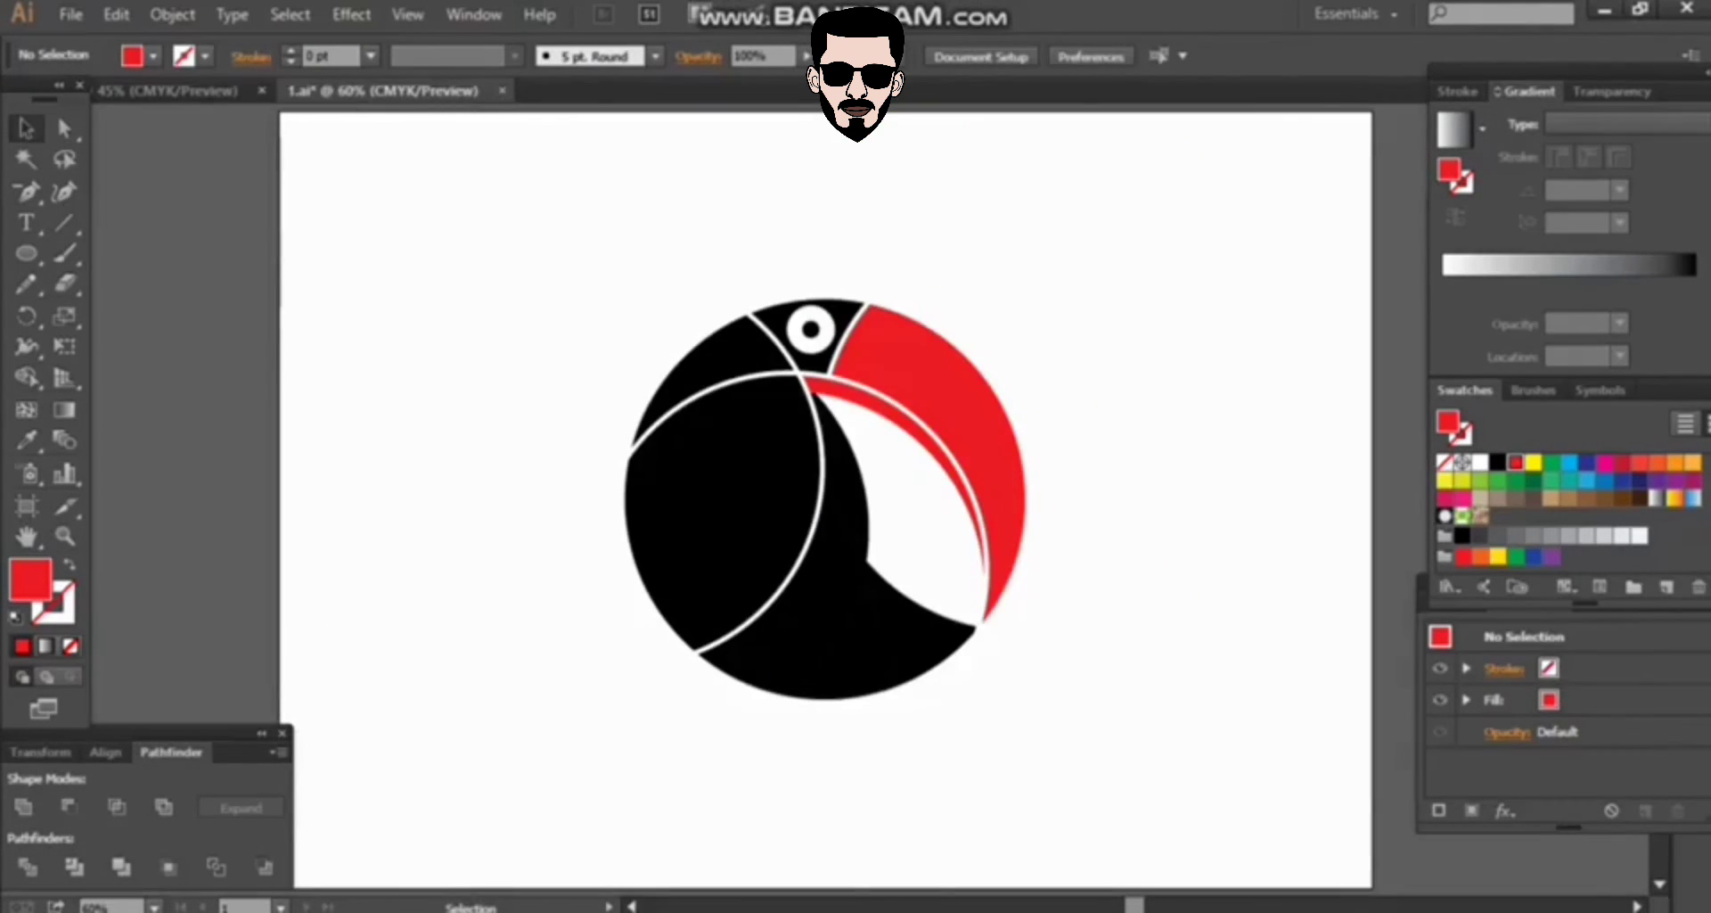
- Fill the left lens-shaped black piece with the yellow swatch to form the chest
key(a)
click(731, 499)
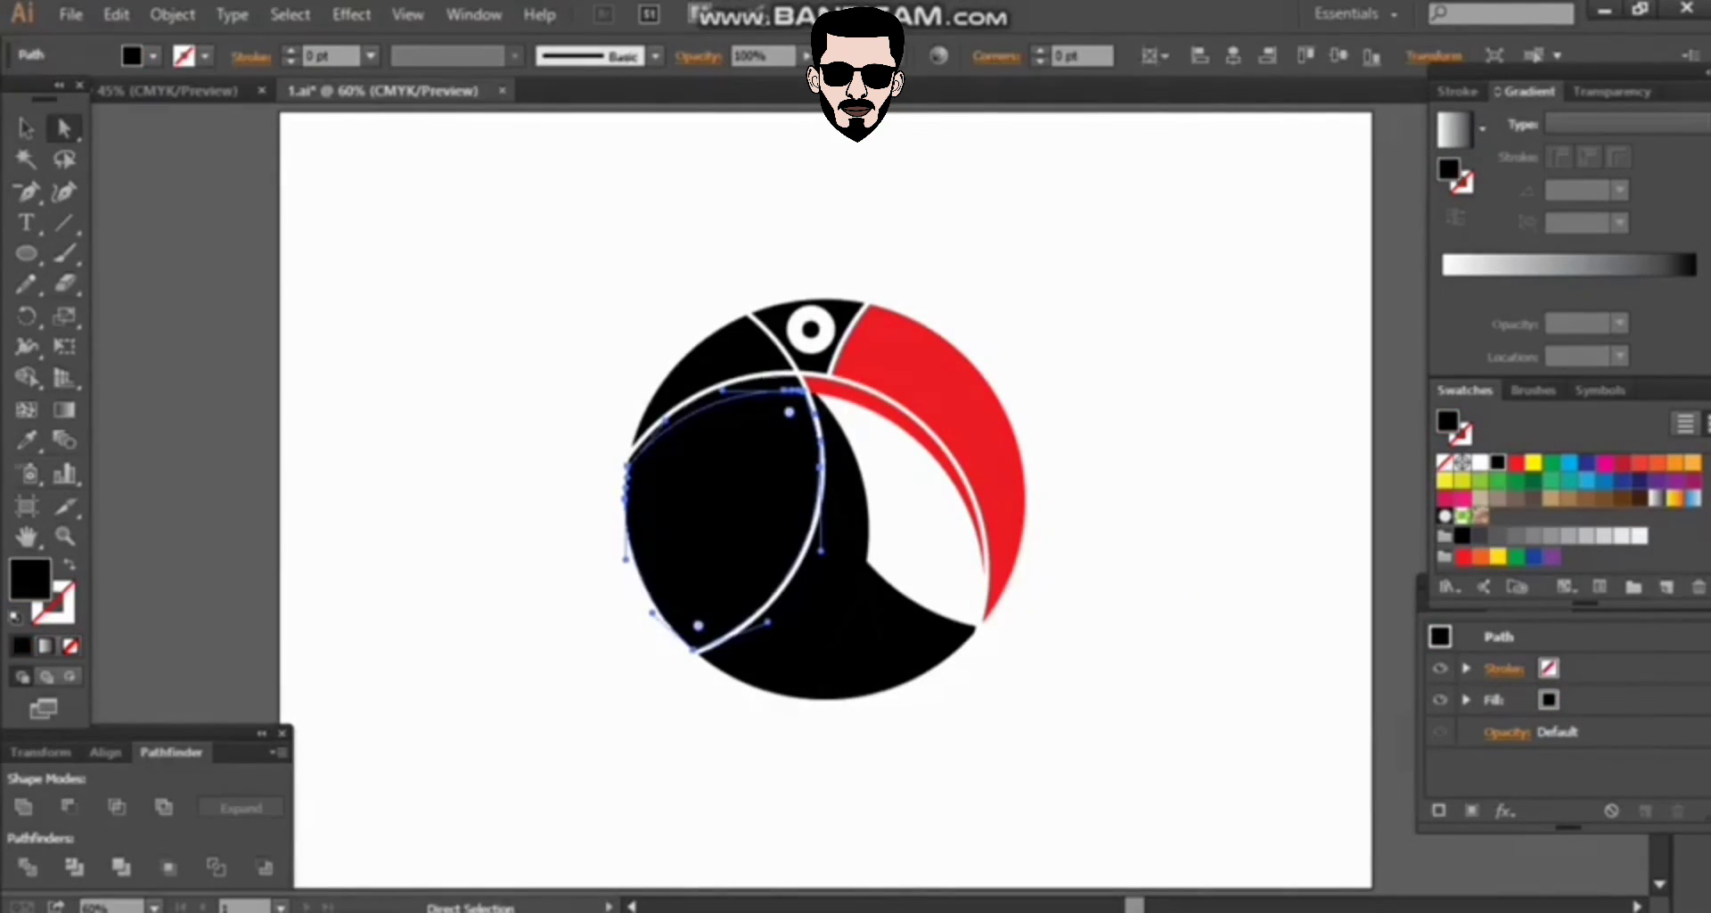
click(1533, 462)
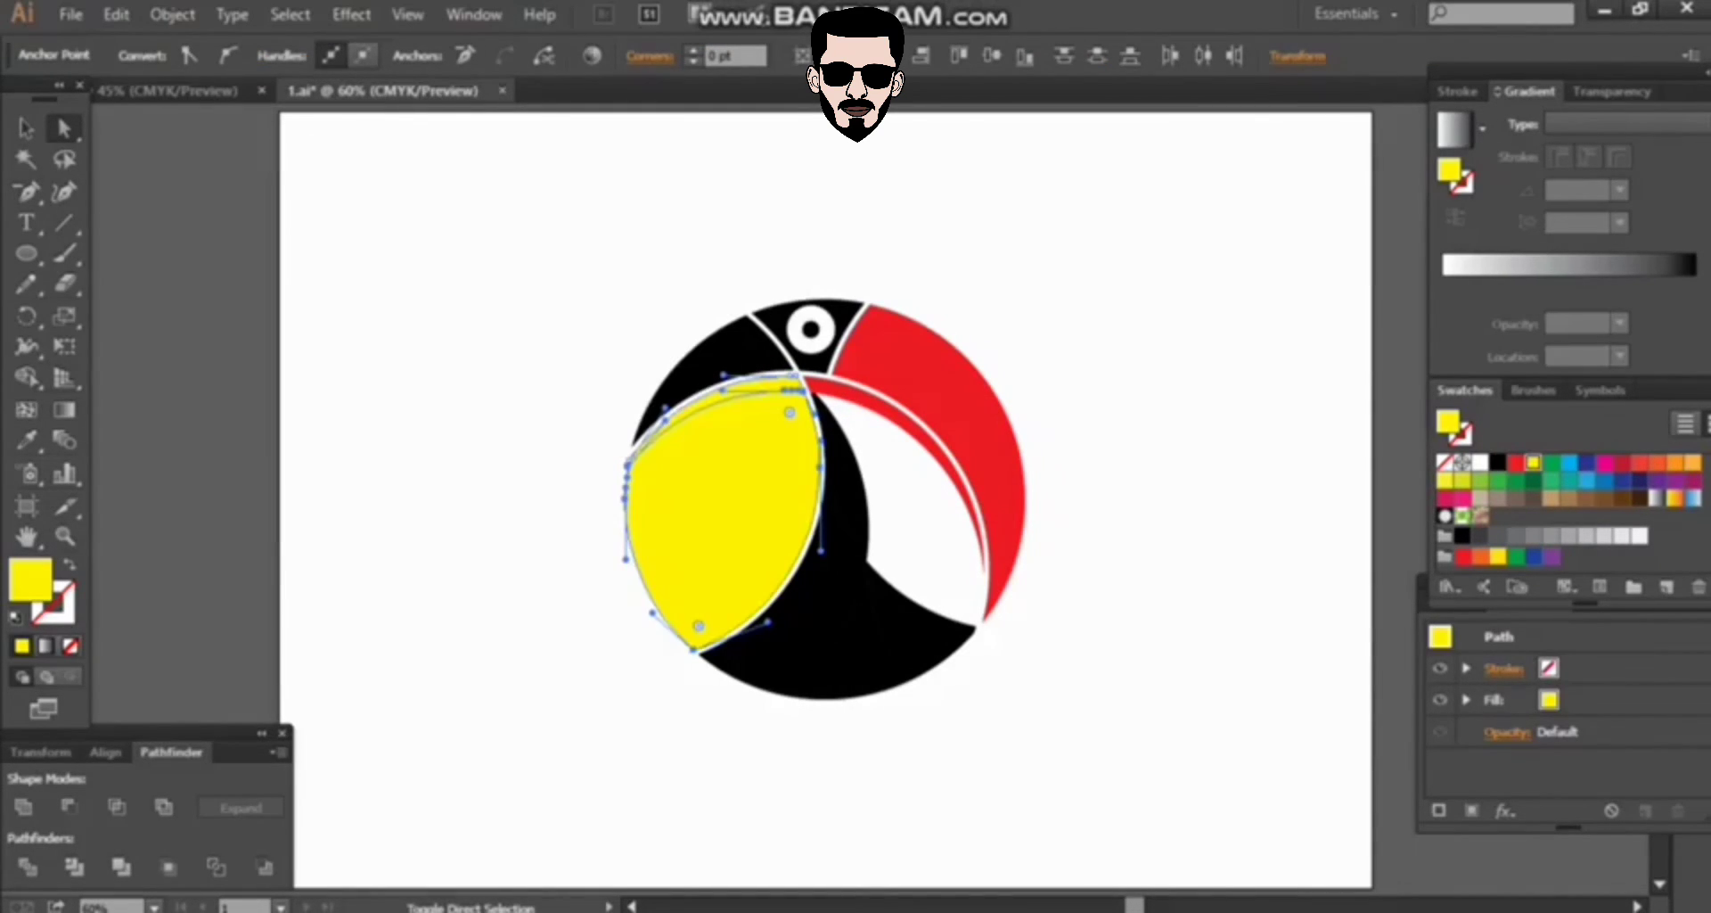
key(v)
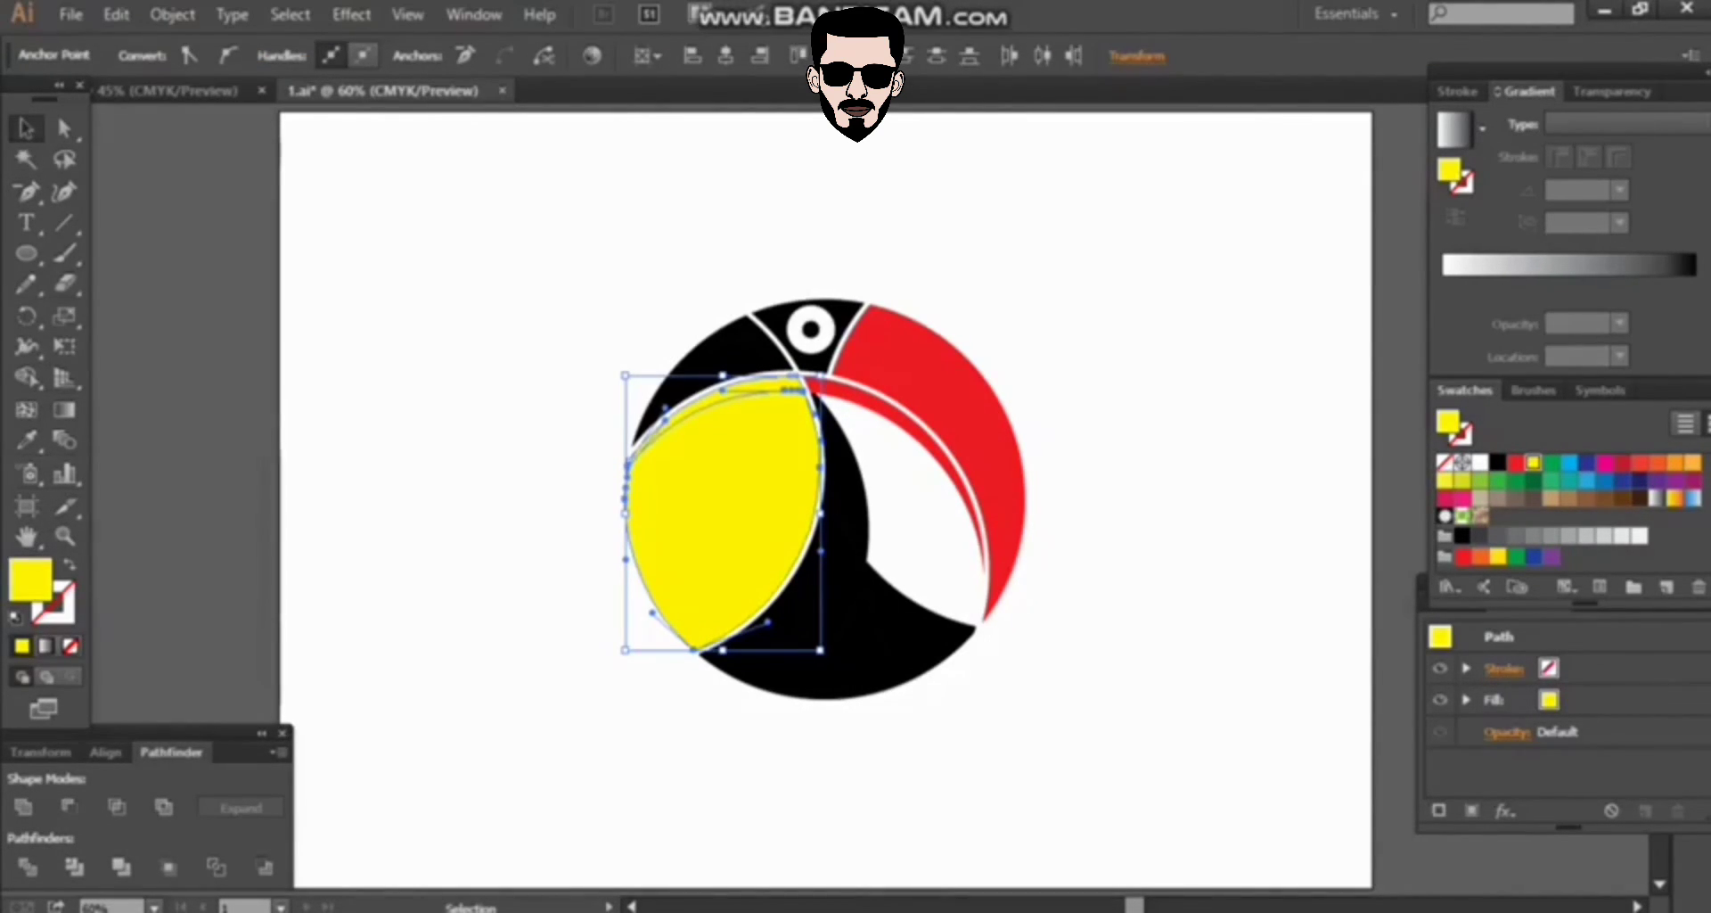
- Select the whole toucan logo to inspect its anchor points, then deselect everything
key(ctrl+shift+a)
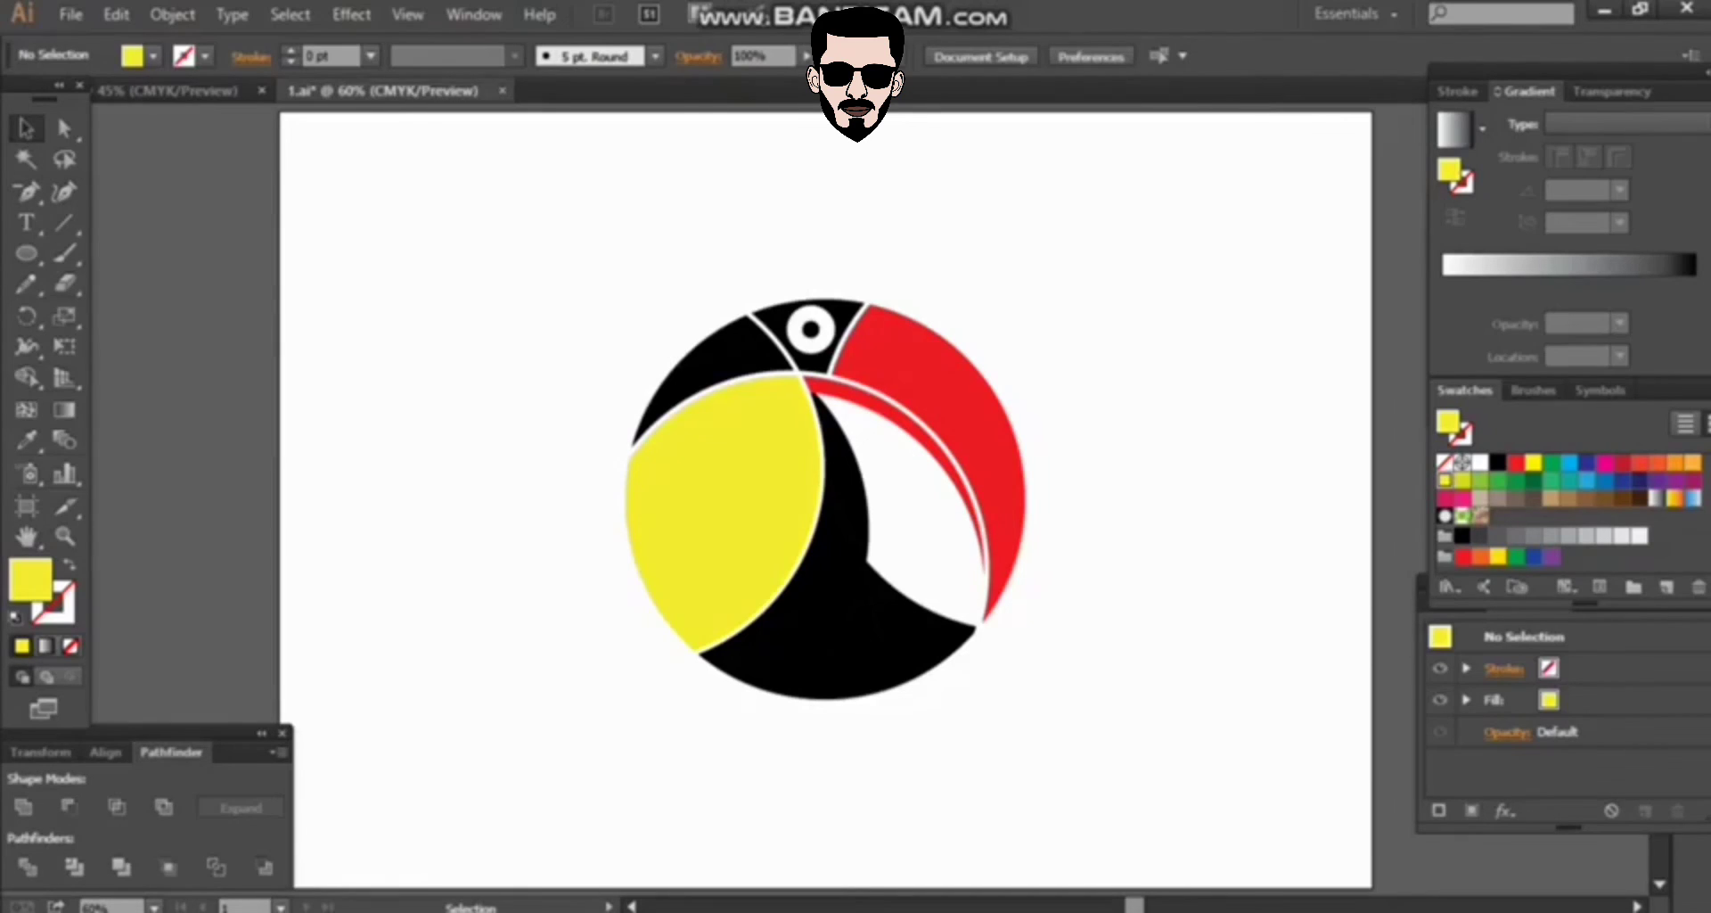
drag(422, 276, 1122, 734)
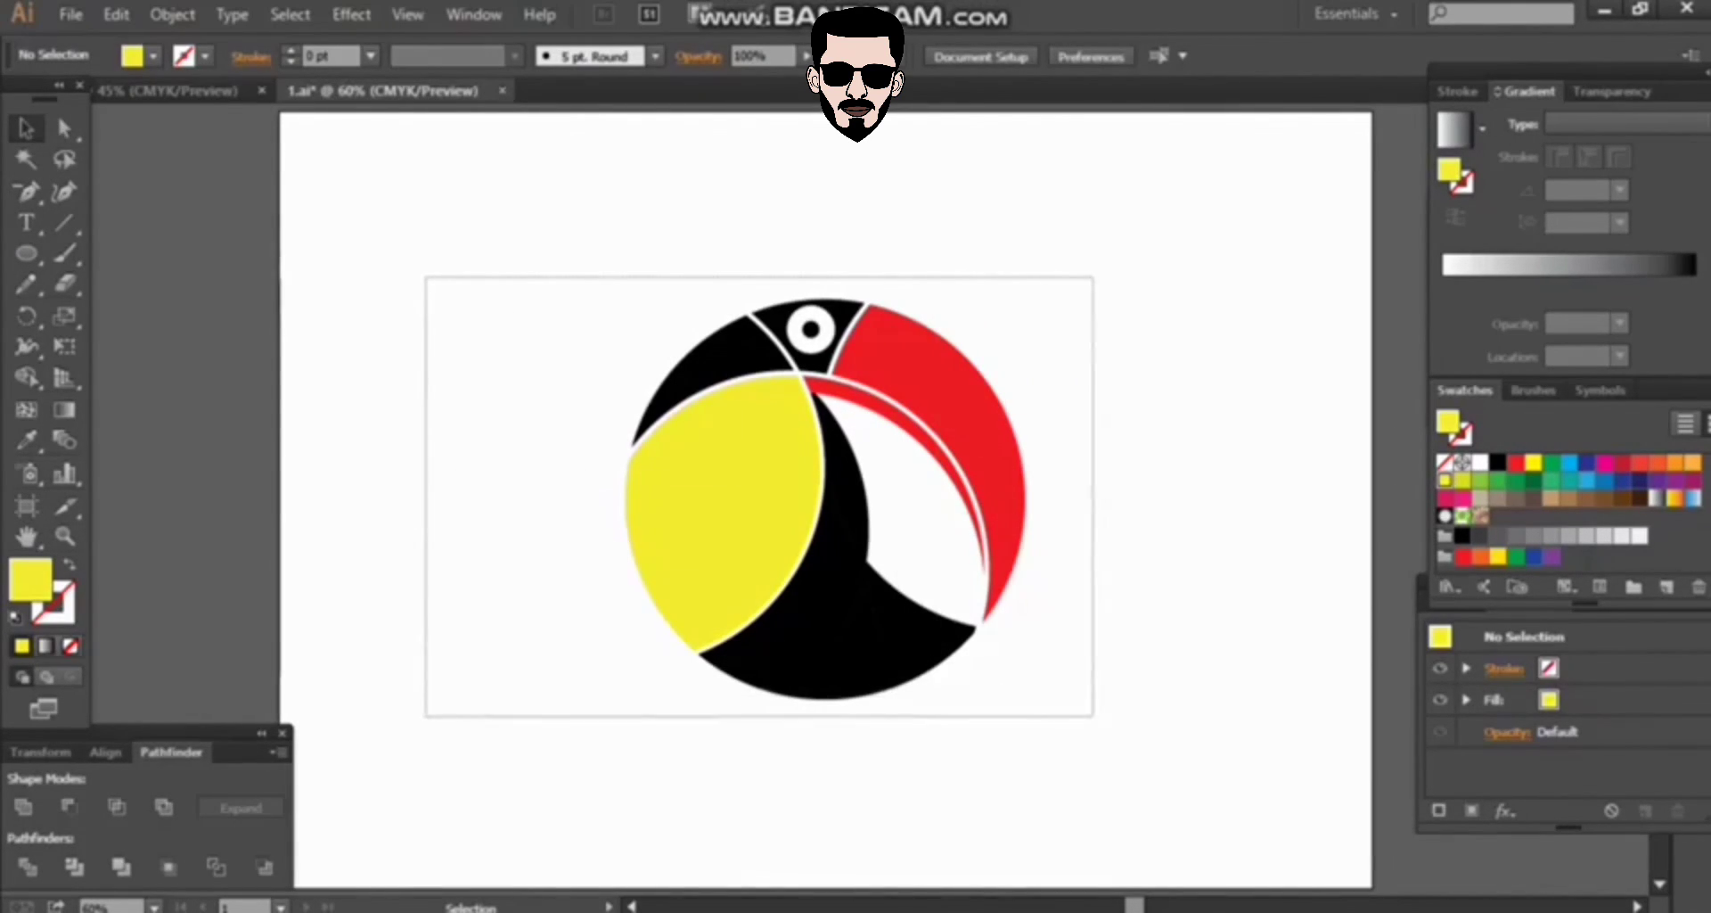
key(a)
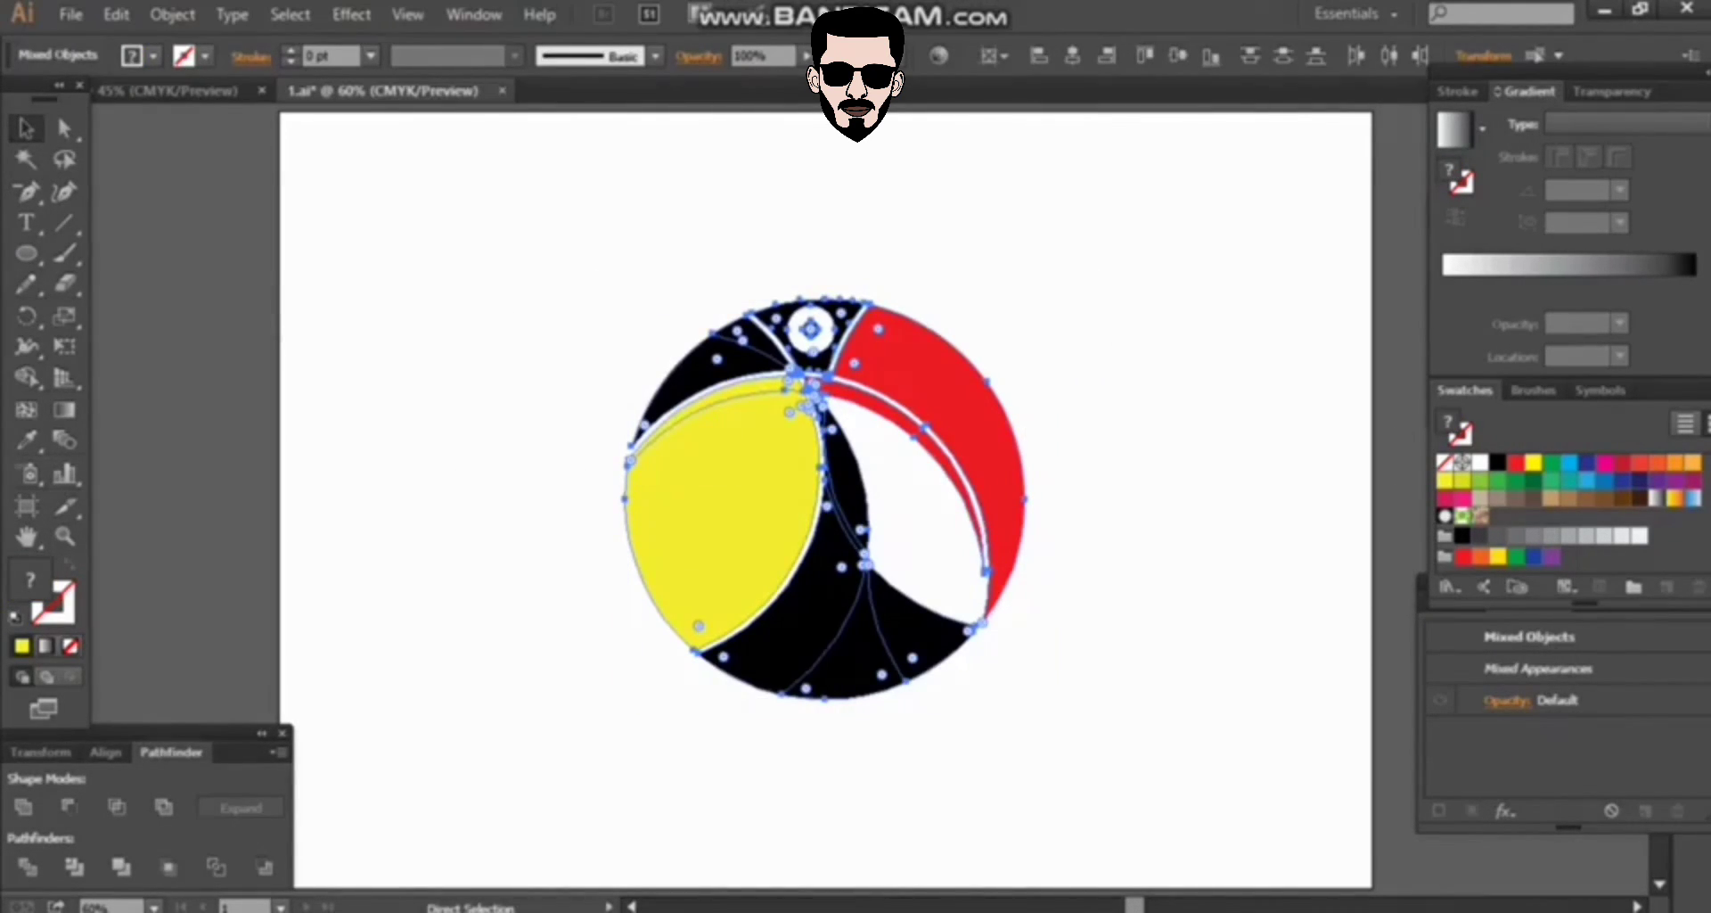
key(v)
key(ctrl+shift+a)
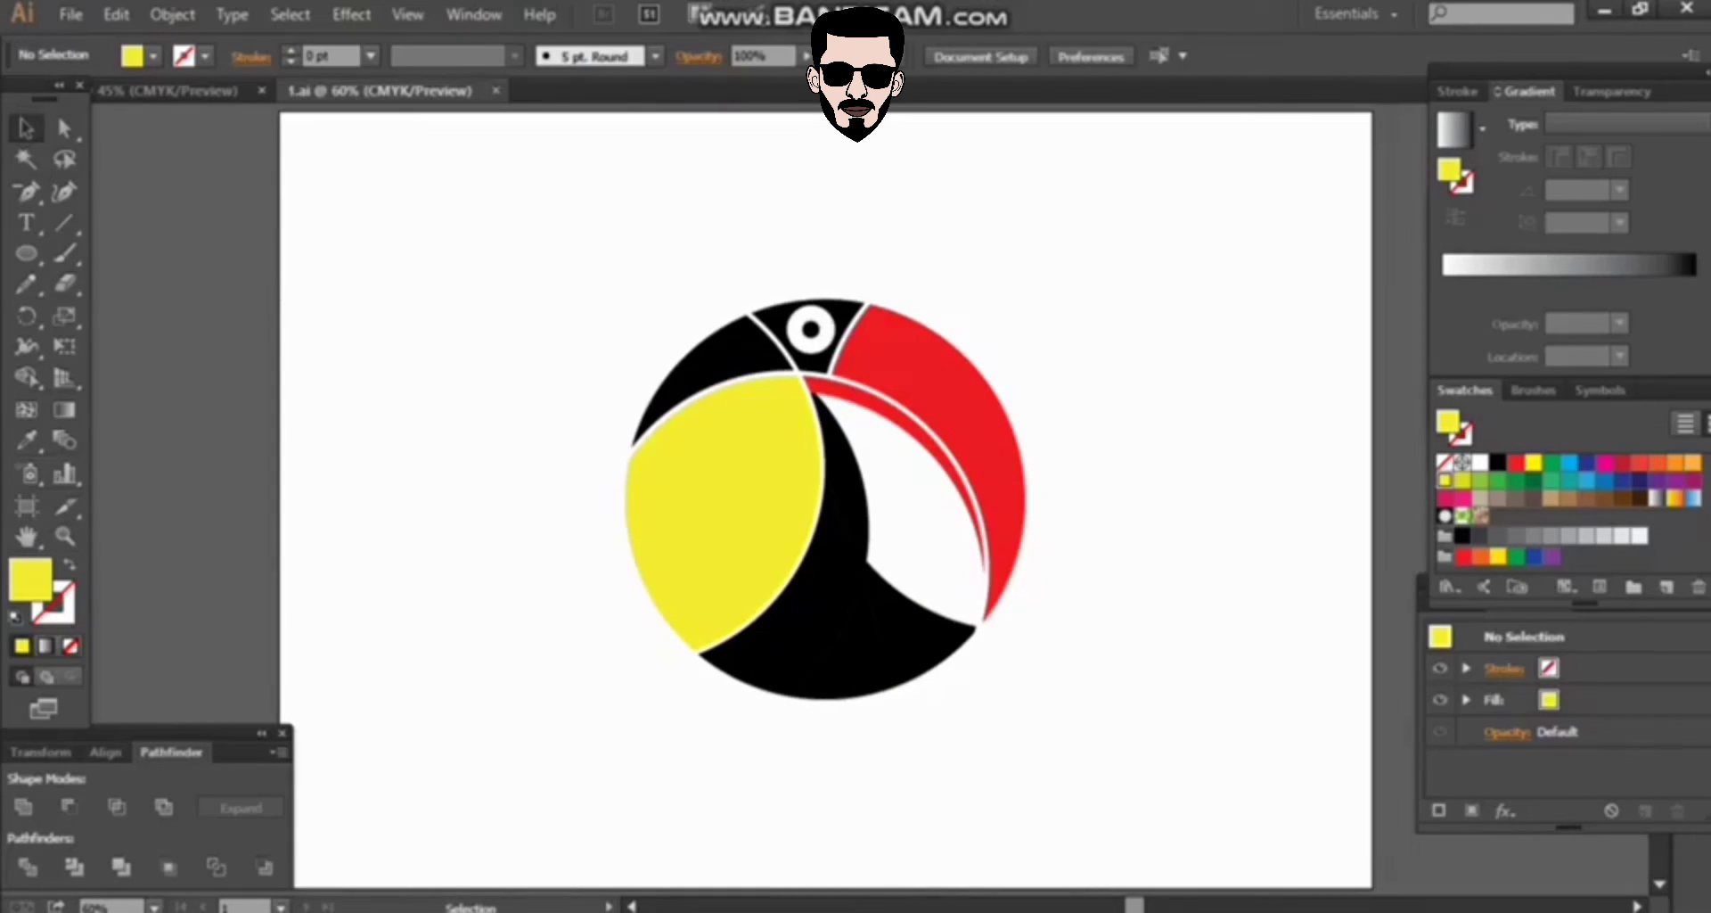